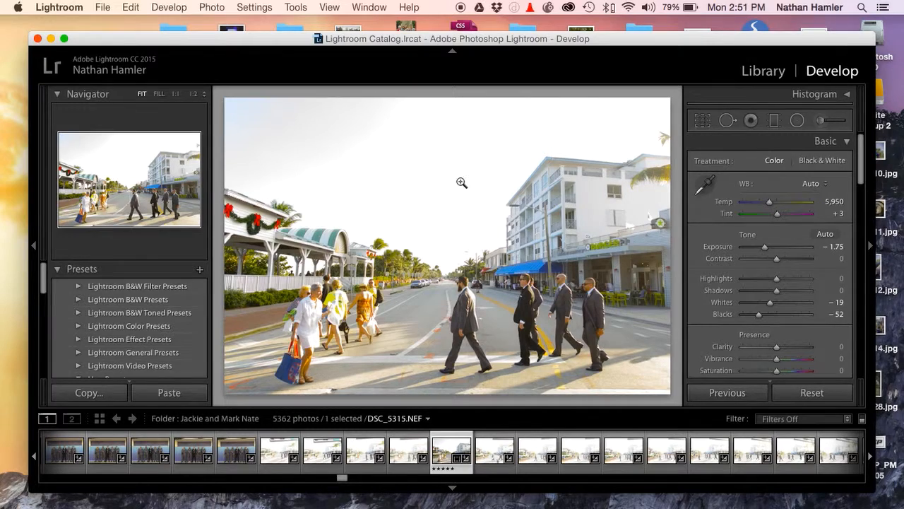
Reposition the application window near the top of the desktop and enlarge it to fill most of the screen
{"action": "left_click_drag", "start_coordinate": [428, 39], "coordinate": [419, 24]}
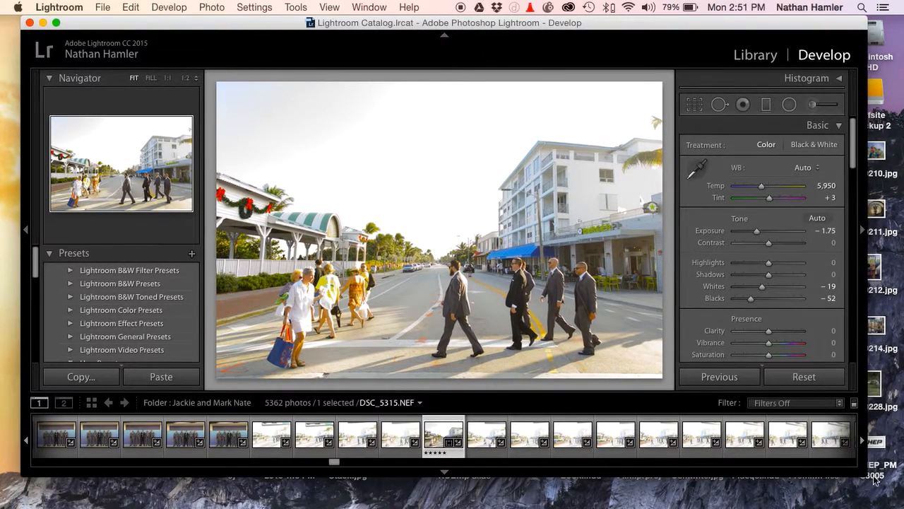
{"action": "left_click_drag", "start_coordinate": [863, 474], "coordinate": [877, 503]}
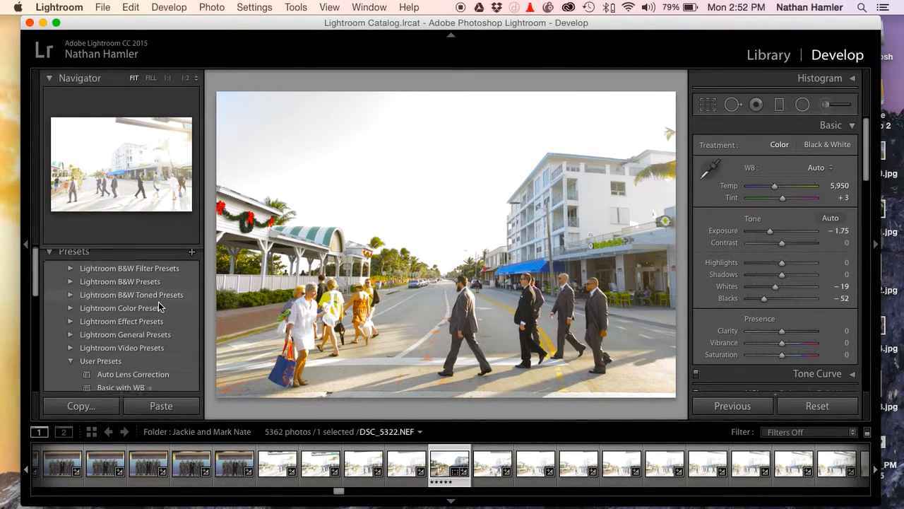
{"action": "scroll", "coordinate": [157, 304], "scroll_direction": "down", "scroll_amount": 3}
{"action": "scroll", "coordinate": [156, 303], "scroll_direction": "up", "scroll_amount": 3}
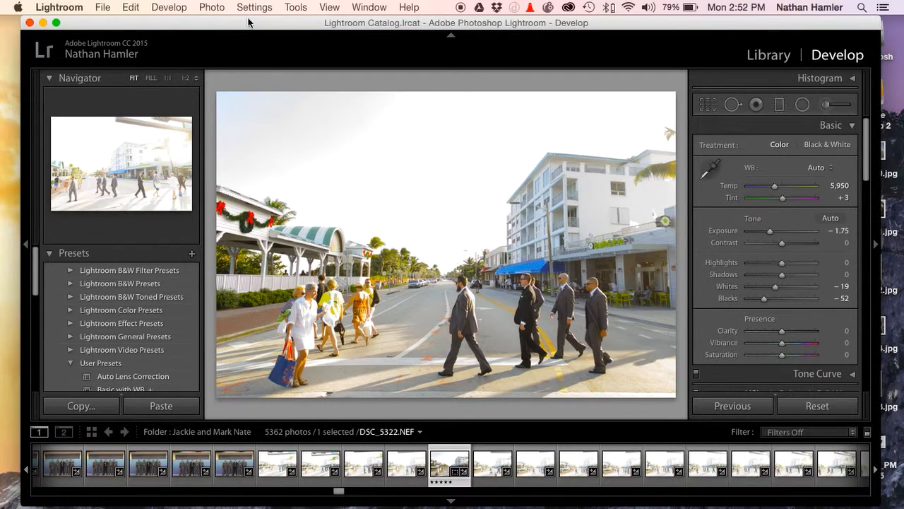
{"action": "left_click_drag", "start_coordinate": [248, 23], "coordinate": [243, 24]}
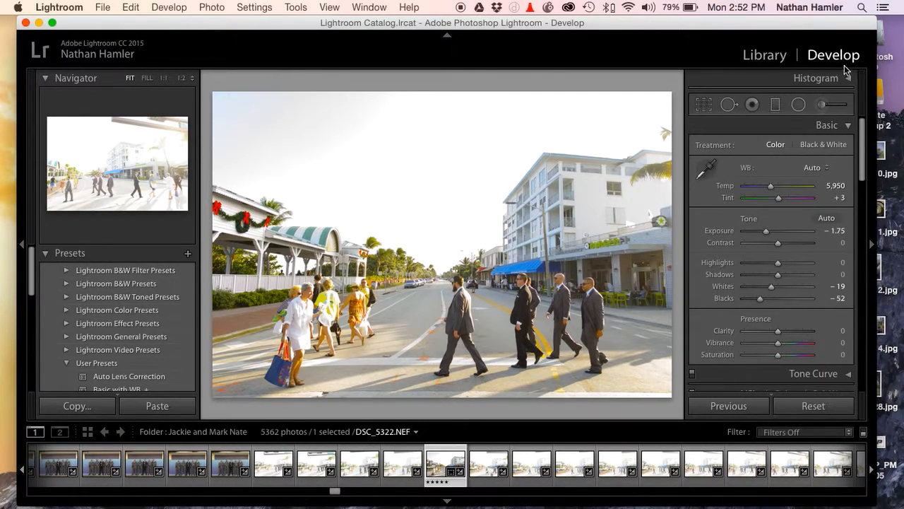
Switch to the Library module and add Book and Slideshow to the module picker
{"action": "left_click", "coordinate": [767, 57]}
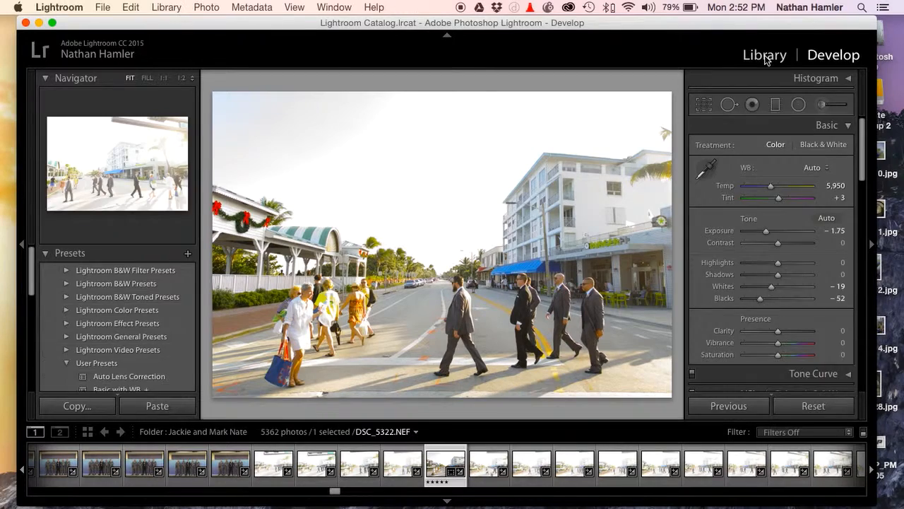
{"action": "right_click", "coordinate": [779, 59]}
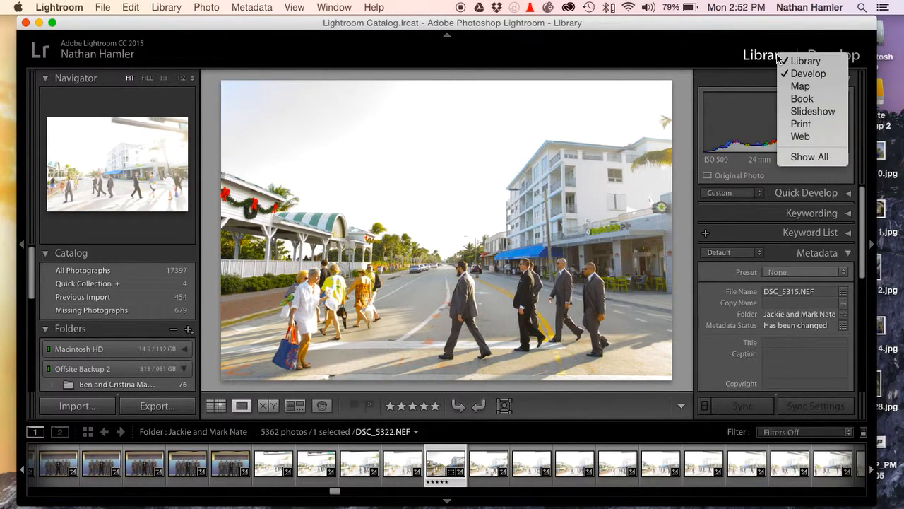
{"action": "left_click", "coordinate": [810, 98]}
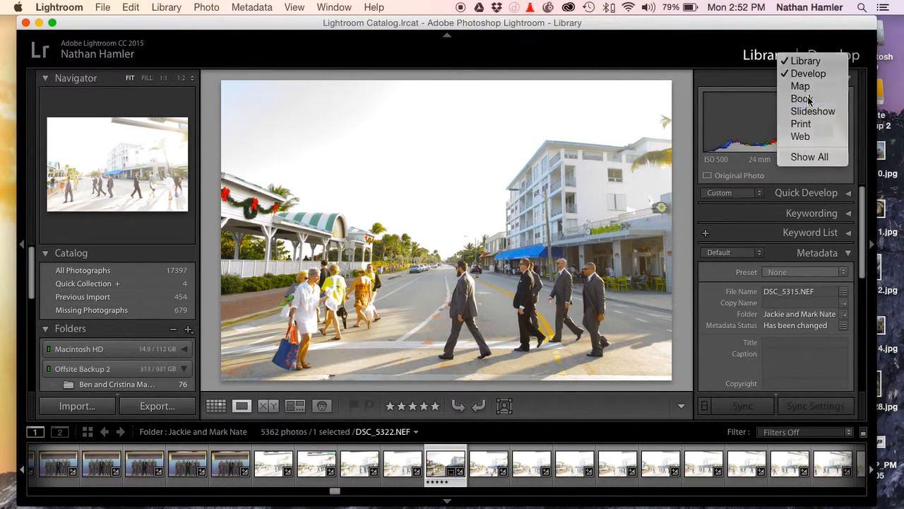
{"action": "right_click", "coordinate": [770, 58]}
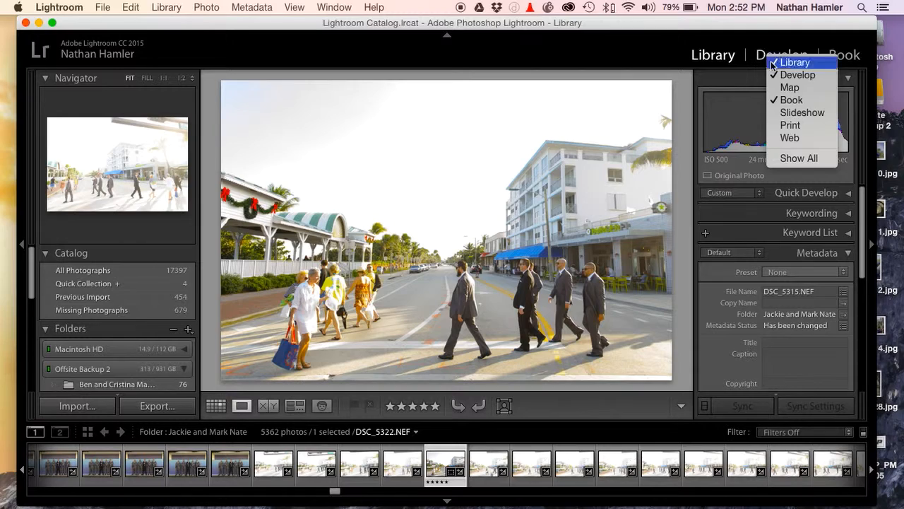
{"action": "left_click", "coordinate": [791, 112]}
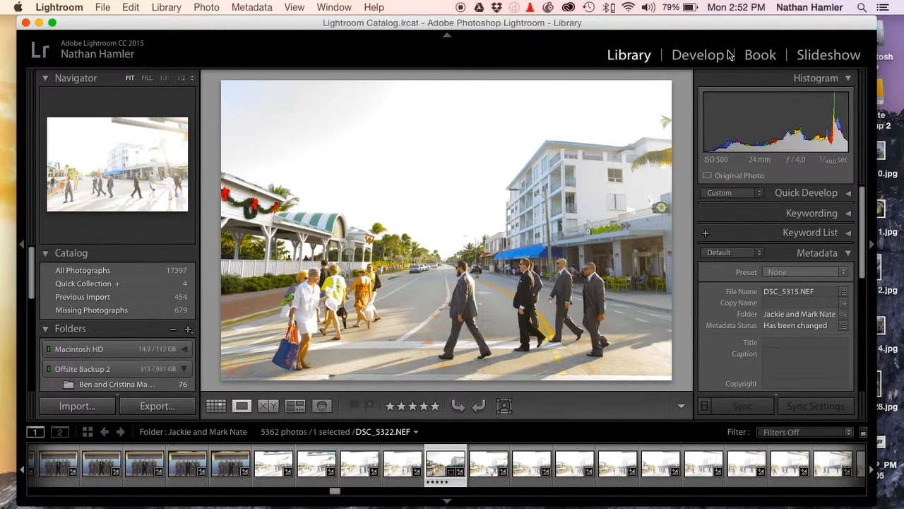
Hide Book and Slideshow from the module picker
{"action": "right_click", "coordinate": [812, 54]}
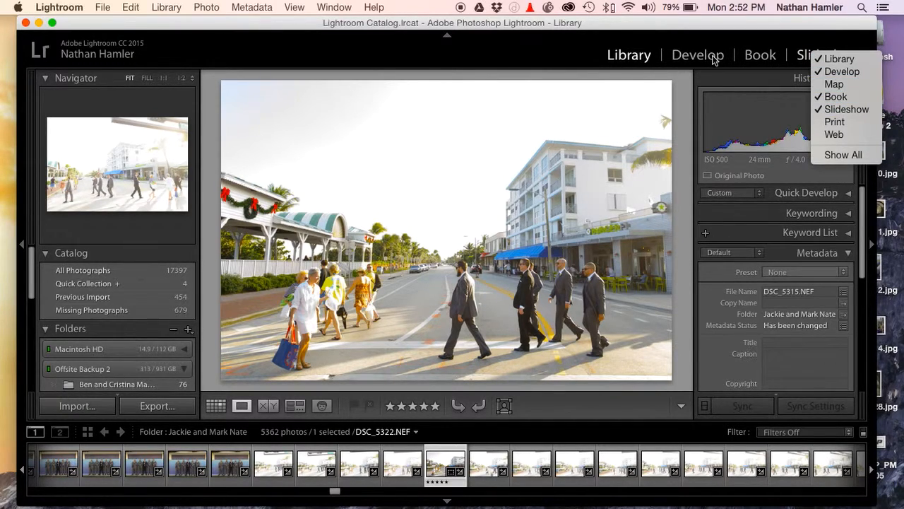
{"action": "left_click", "coordinate": [826, 98]}
{"action": "right_click", "coordinate": [816, 60]}
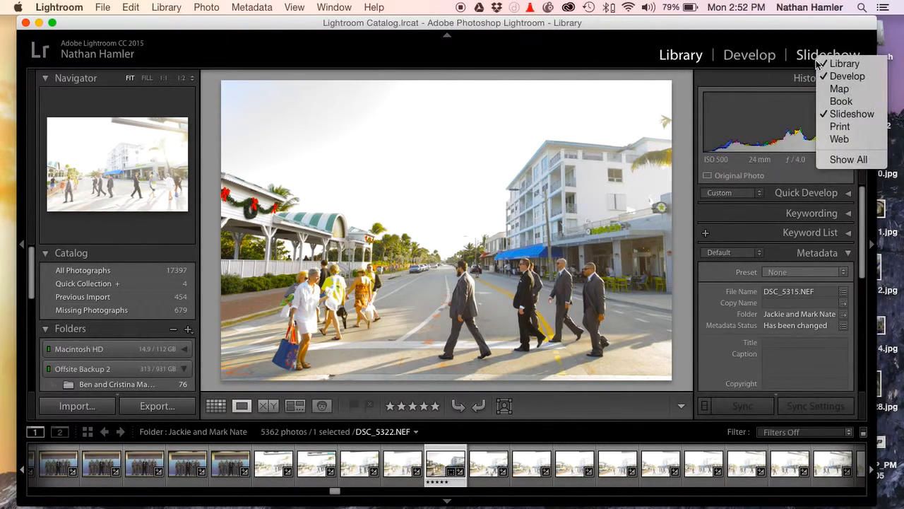
{"action": "left_click", "coordinate": [837, 117]}
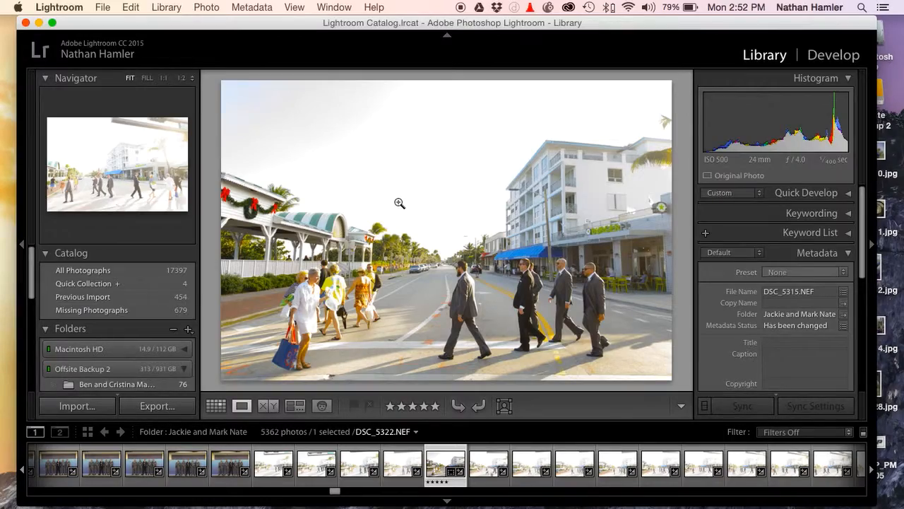
Browse the folder's photos in Grid view and return to the selected street-crossing photo in Loupe view
{"action": "key", "text": "g"}
{"action": "scroll", "coordinate": [415, 204], "scroll_direction": "up", "scroll_amount": 2}
{"action": "scroll", "coordinate": [415, 203], "scroll_direction": "down", "scroll_amount": 10}
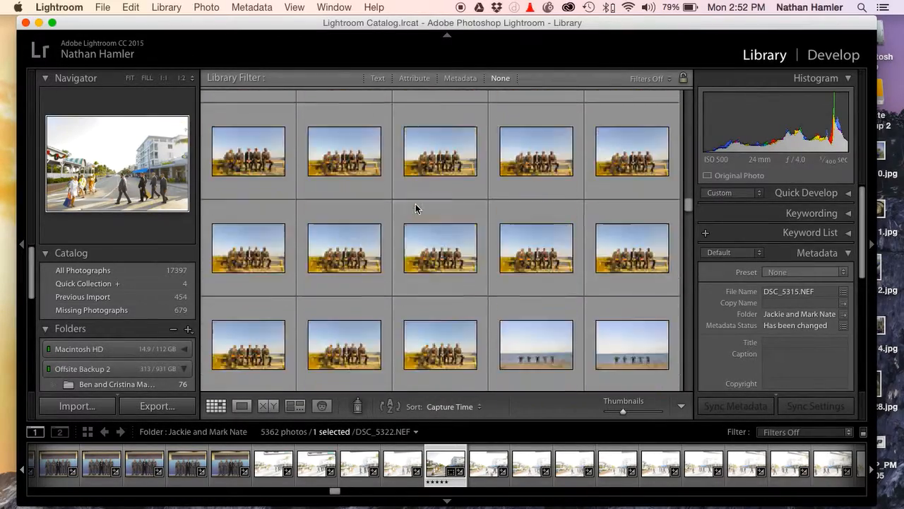
{"action": "scroll", "coordinate": [415, 208], "scroll_direction": "up", "scroll_amount": 10}
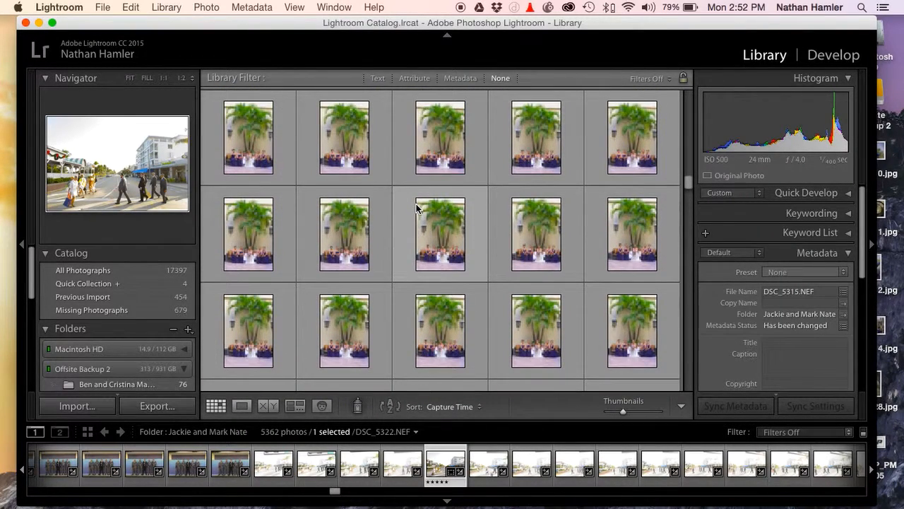
{"action": "key", "text": "e"}
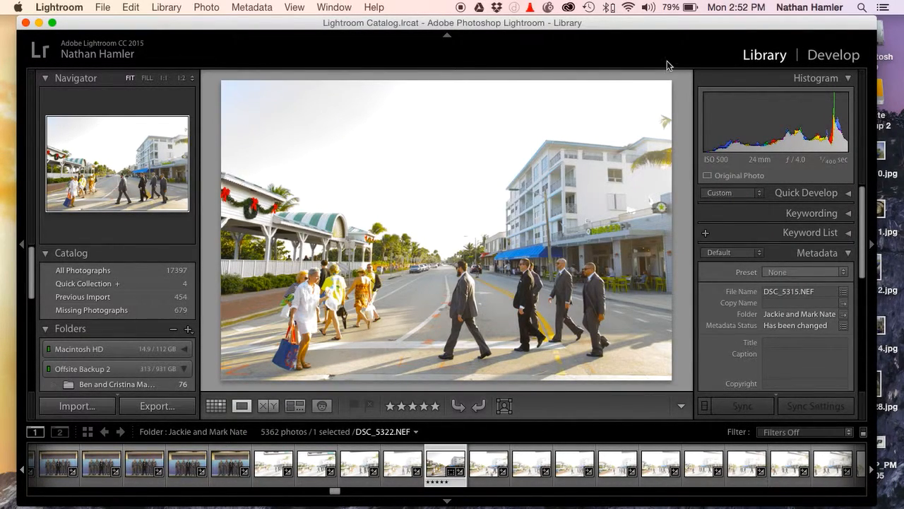
{"action": "right_click", "coordinate": [520, 137]}
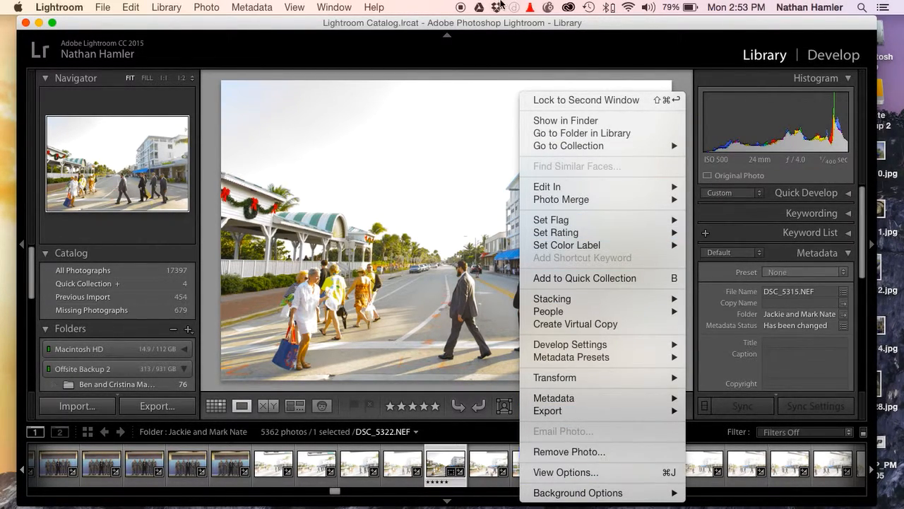
{"action": "left_click", "coordinate": [394, 21]}
{"action": "left_click", "coordinate": [303, 8]}
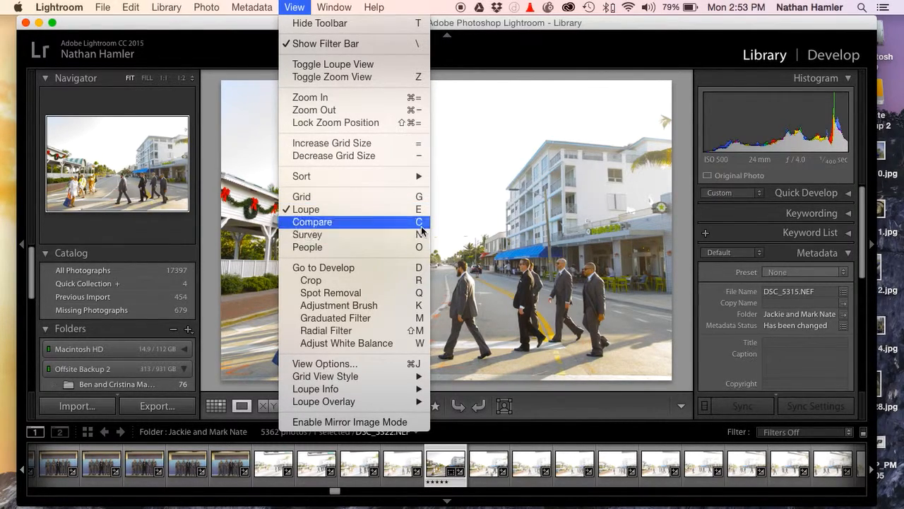
{"action": "left_click", "coordinate": [480, 61]}
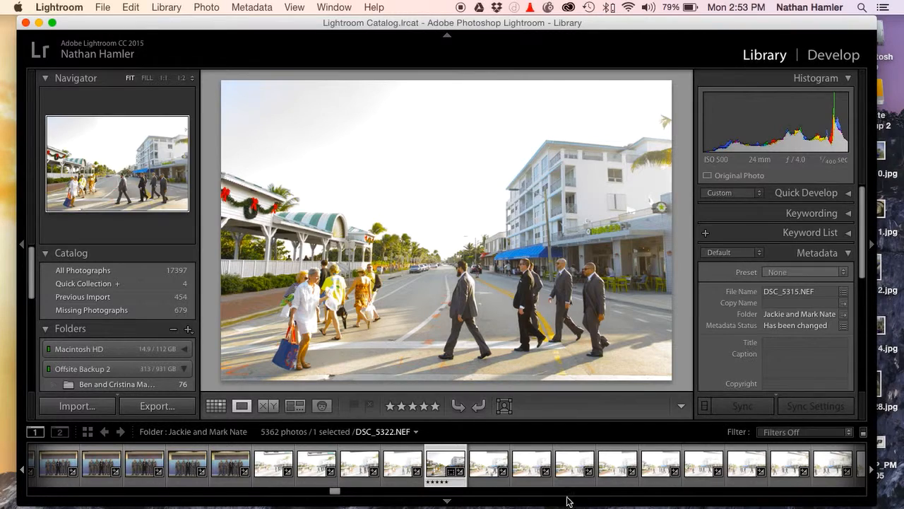
{"action": "left_click", "coordinate": [233, 466], "text": "shift"}
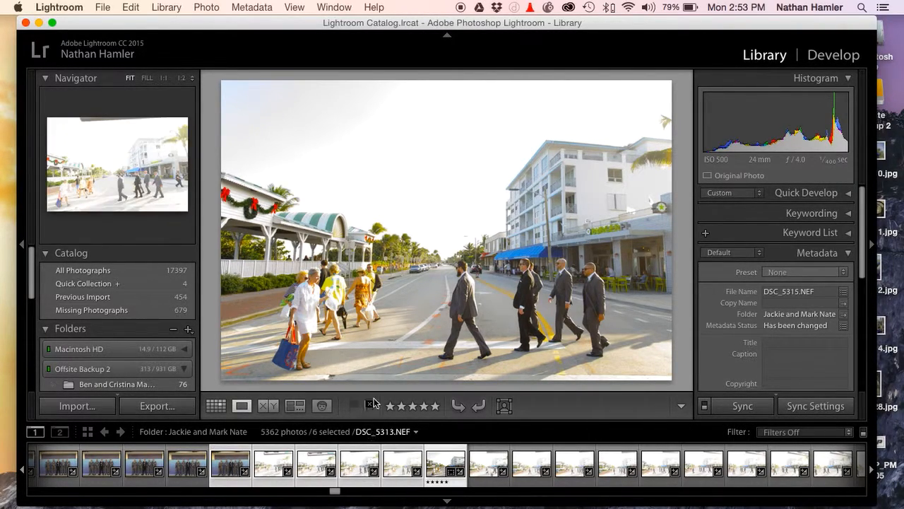
{"action": "left_click", "coordinate": [373, 370]}
{"action": "left_click", "coordinate": [396, 304]}
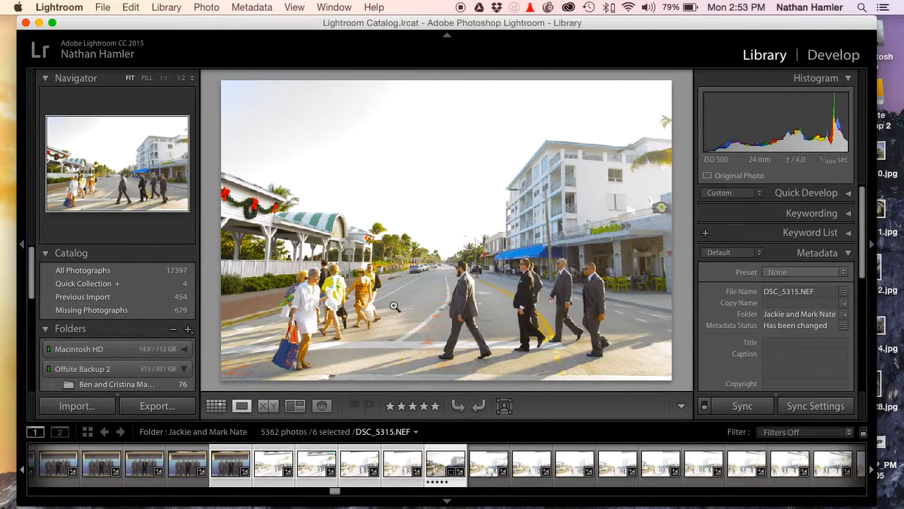
{"action": "key", "text": "super+d"}
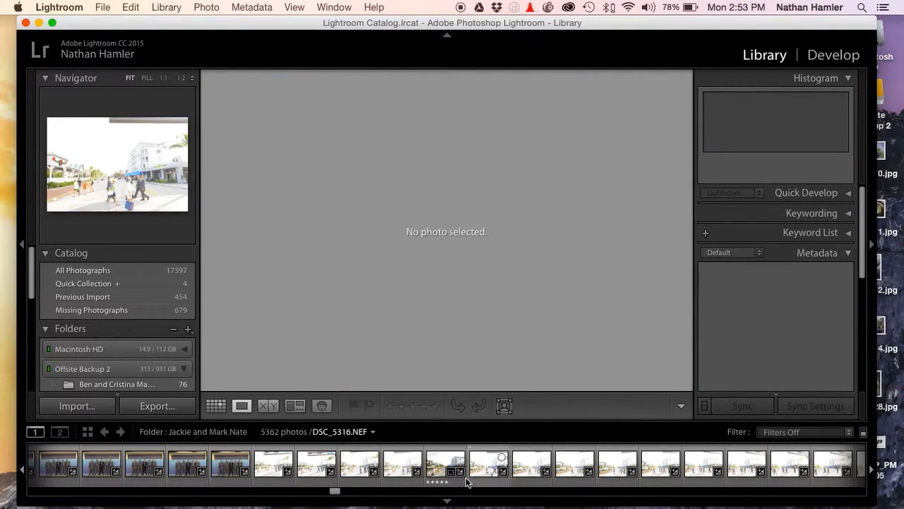
View the street-crossing photo DSC_5315 and the group photo DSC_5310 side by side in Compare view and return to Loupe view
{"action": "left_click", "coordinate": [437, 470]}
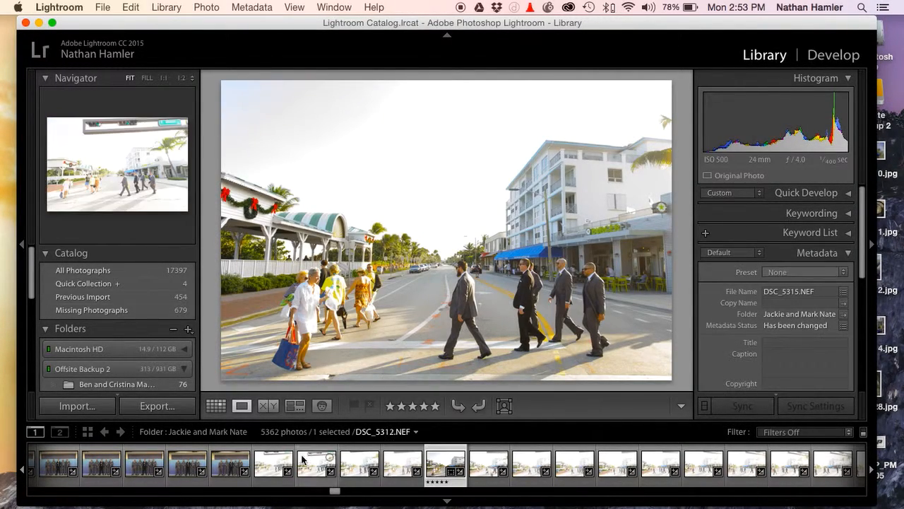
{"action": "left_click", "coordinate": [232, 466], "text": "super"}
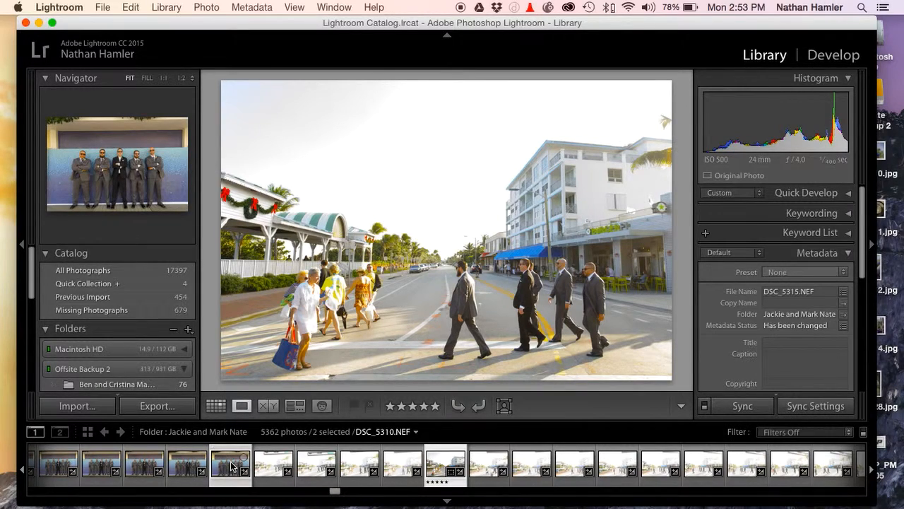
{"action": "key", "text": "c"}
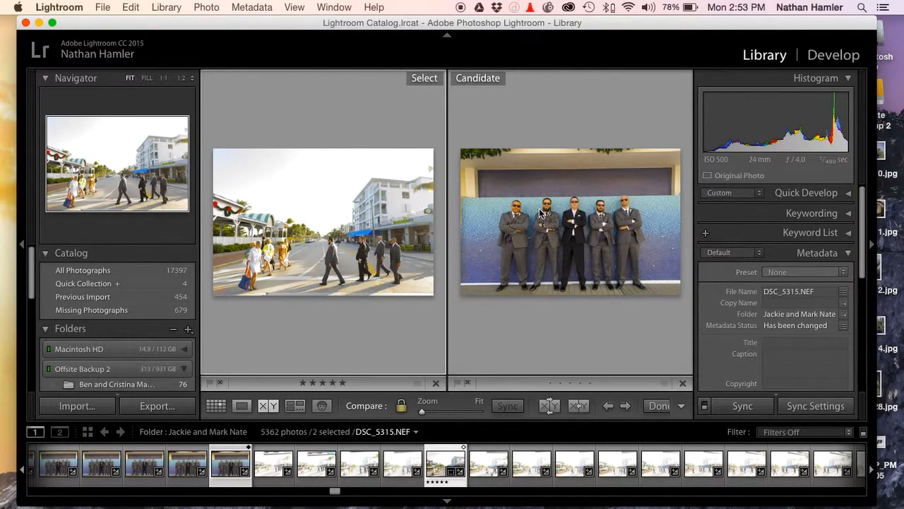
{"action": "key", "text": "e"}
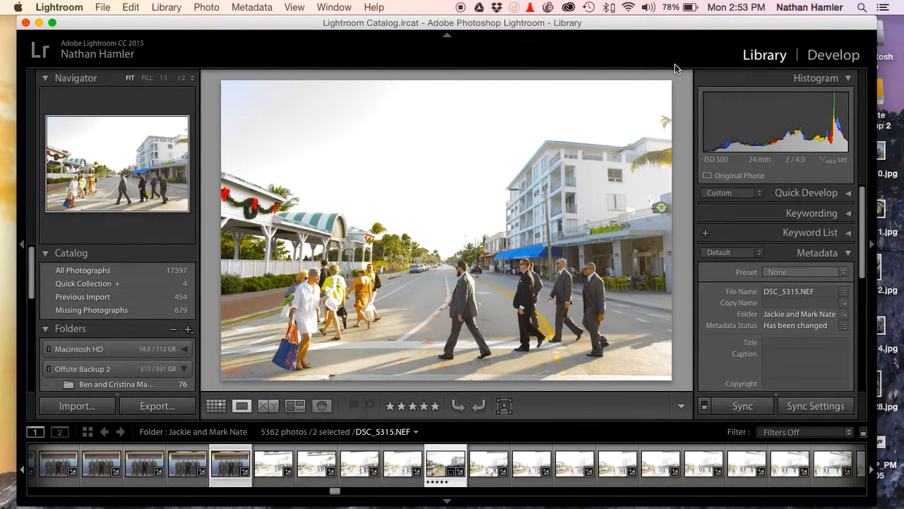
Switch between the Grid, Loupe and Develop views, ending in the Develop module with the Histogram expanded
{"action": "key", "text": "g"}
{"action": "key", "text": "e"}
{"action": "key", "text": "d"}
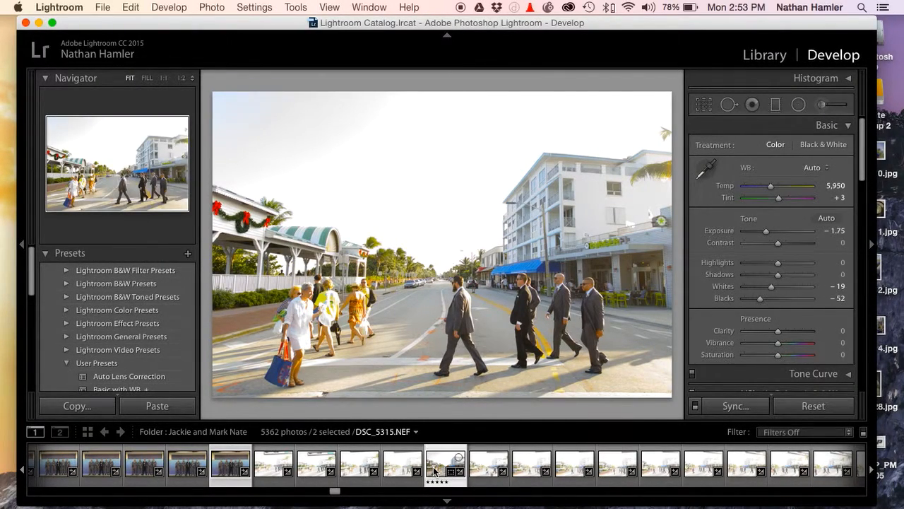
{"action": "key", "text": "e"}
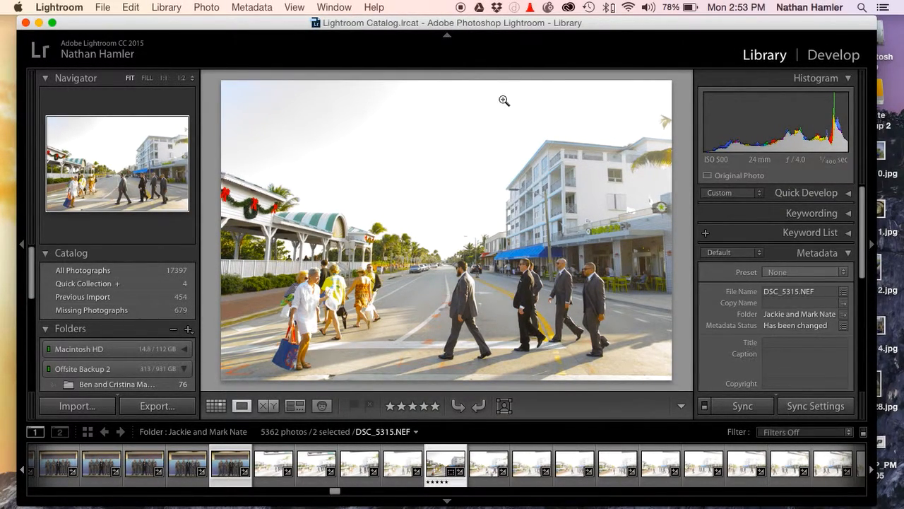
{"action": "key", "text": "d"}
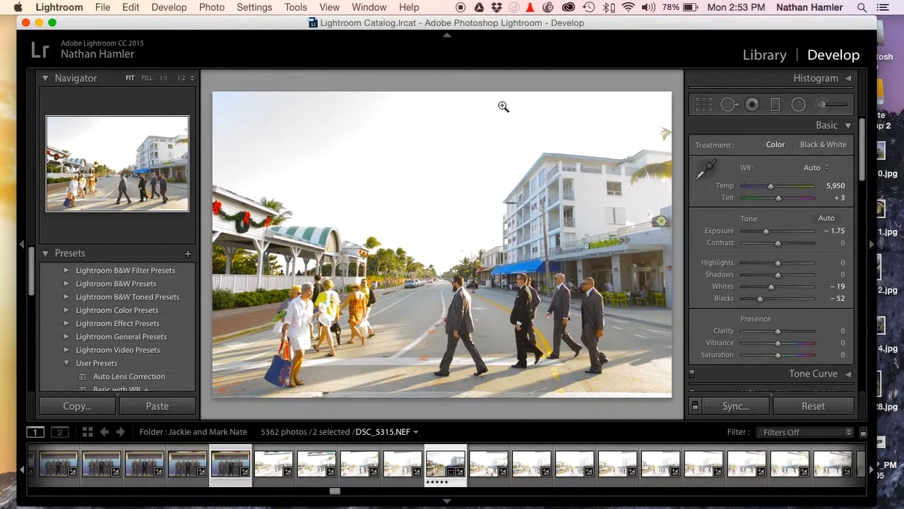
{"action": "scroll", "coordinate": [812, 177], "scroll_direction": "up", "scroll_amount": 3}
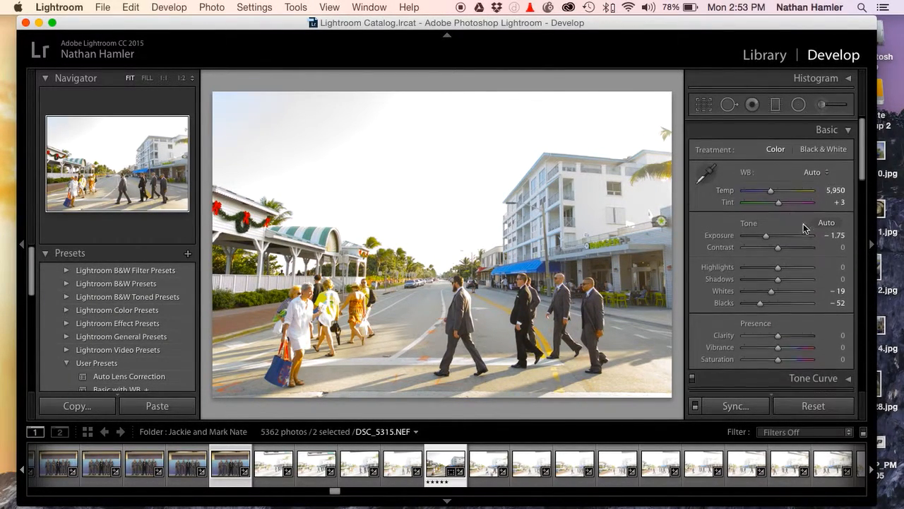
{"action": "left_click", "coordinate": [848, 78]}
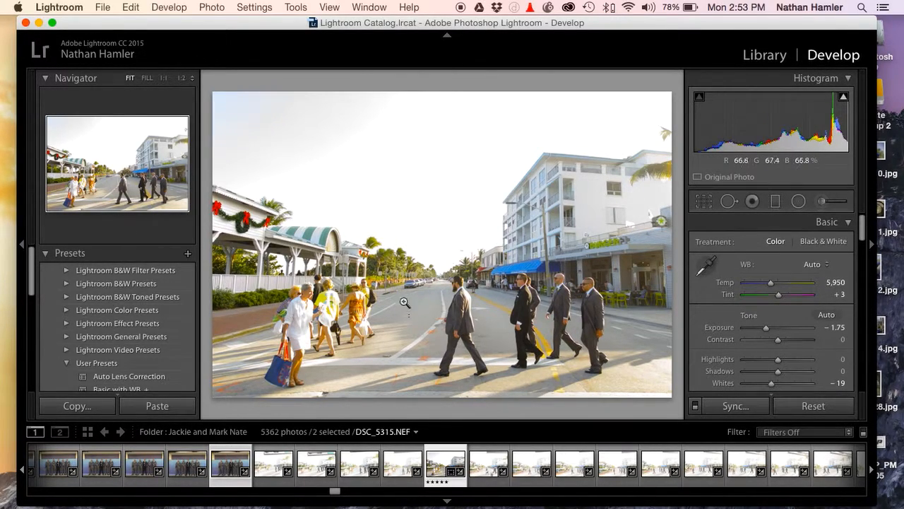
Reset the street-crossing photo's crop and recrop it at the original aspect, excluding the dark overhang, with an angle of 2.05
{"action": "left_click", "coordinate": [708, 206]}
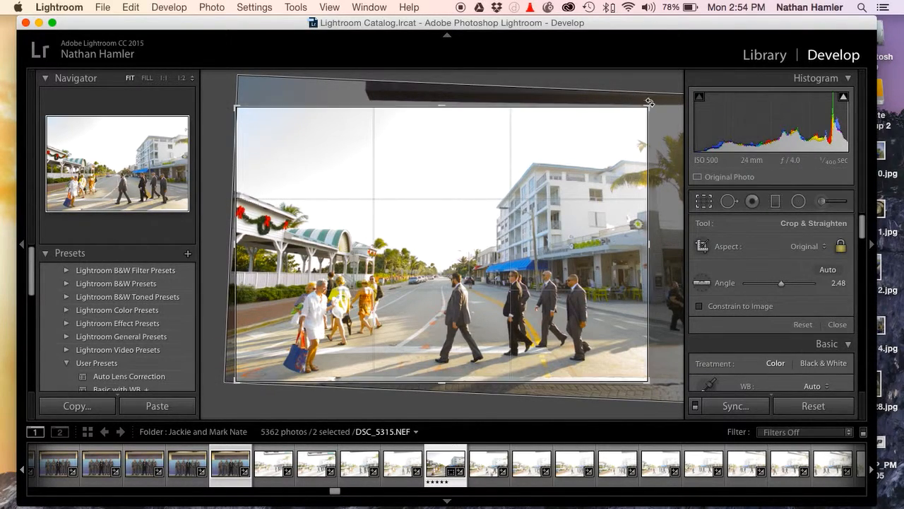
{"action": "left_click", "coordinate": [802, 324]}
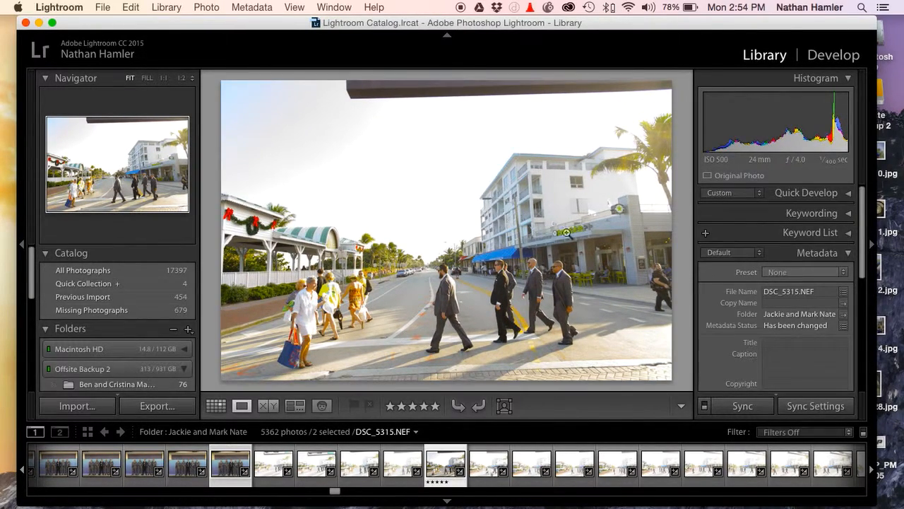
{"action": "key", "text": "r"}
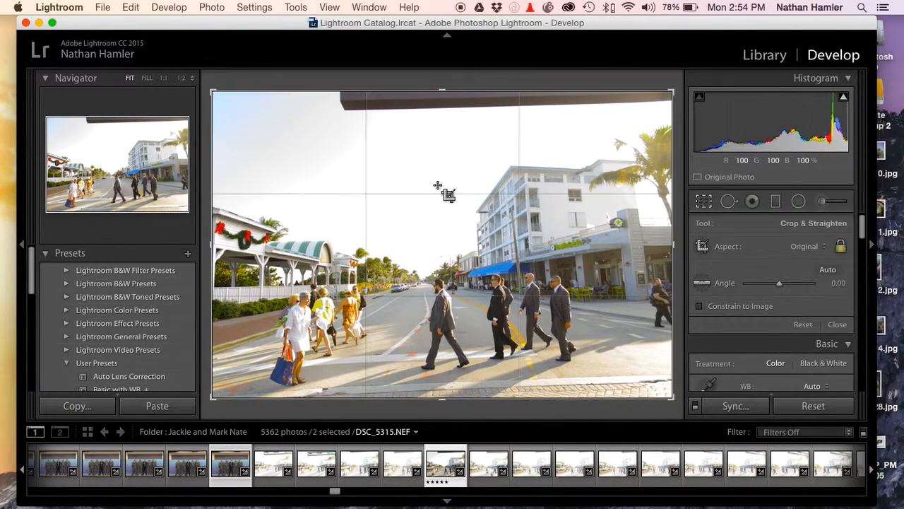
{"action": "left_click_drag", "start_coordinate": [676, 86], "coordinate": [651, 106]}
{"action": "left_click_drag", "start_coordinate": [486, 218], "coordinate": [491, 218]}
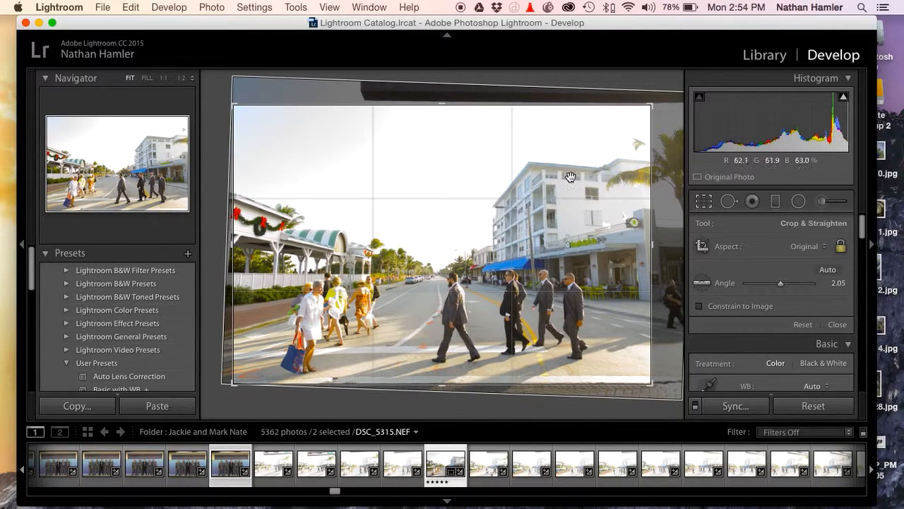
{"action": "mouse_move", "coordinate": [488, 193]}
{"action": "left_mouse_down"}
{"action": "mouse_move", "coordinate": [466, 196]}
{"action": "mouse_move", "coordinate": [467, 206]}
{"action": "mouse_move", "coordinate": [495, 205]}
{"action": "left_mouse_up"}
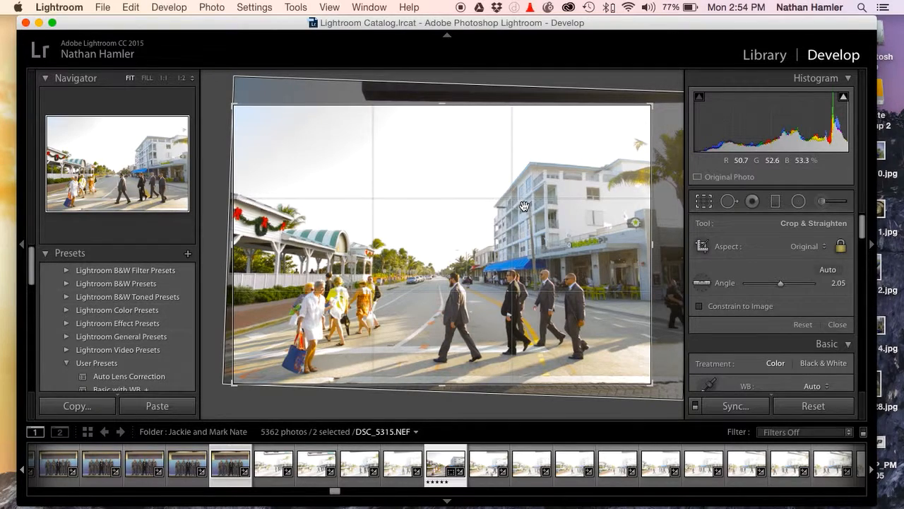
{"action": "key", "text": "Return"}
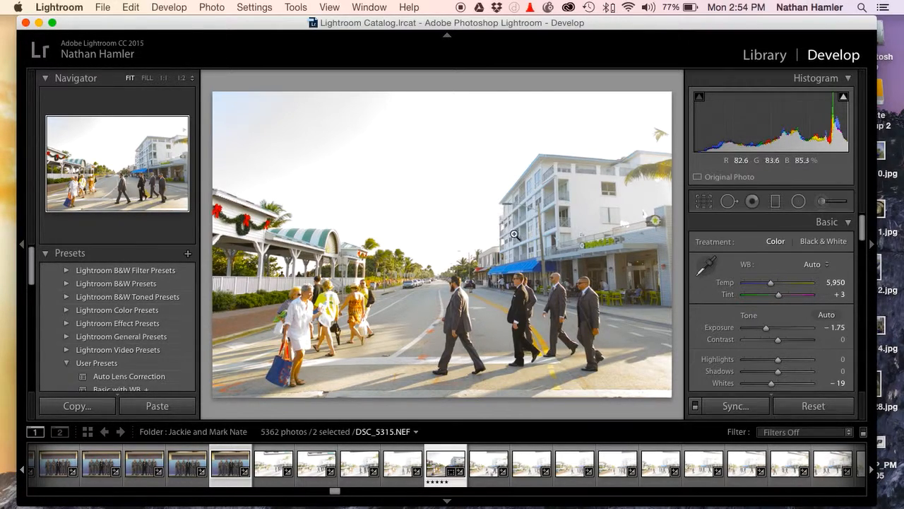
Try the black-and-white treatment on the street-crossing photo and undo it
{"action": "key", "text": "v"}
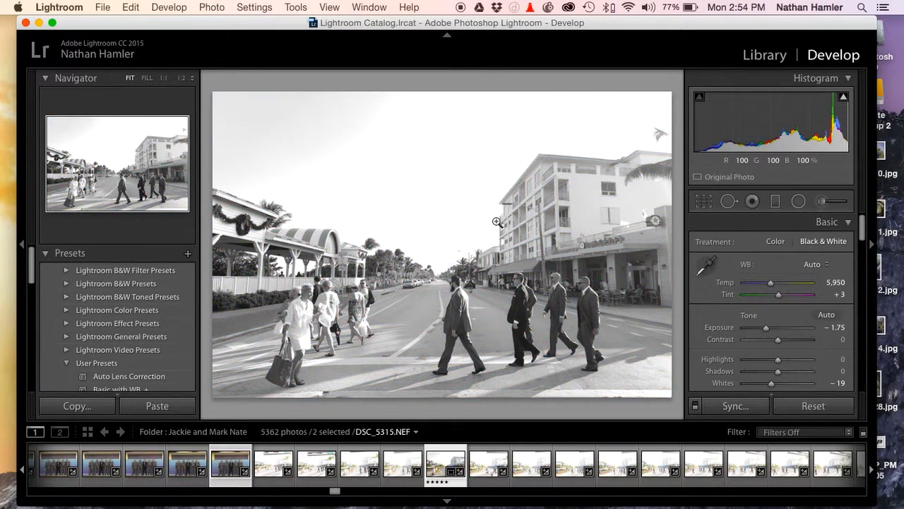
{"action": "key", "text": "super+z"}
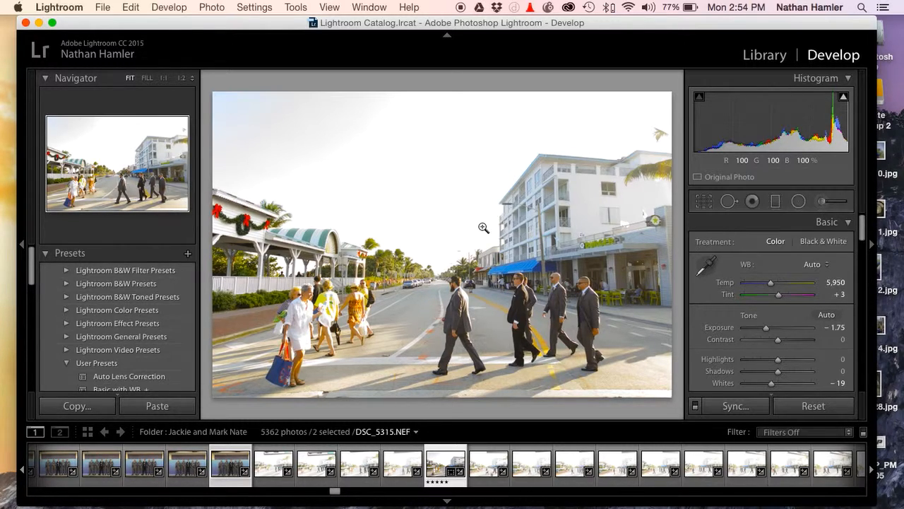
Return to the Library's Loupe view, clear the photo selection and select only the street-crossing photo DSC_5315
{"action": "key", "text": "w"}
{"action": "key", "text": "e"}
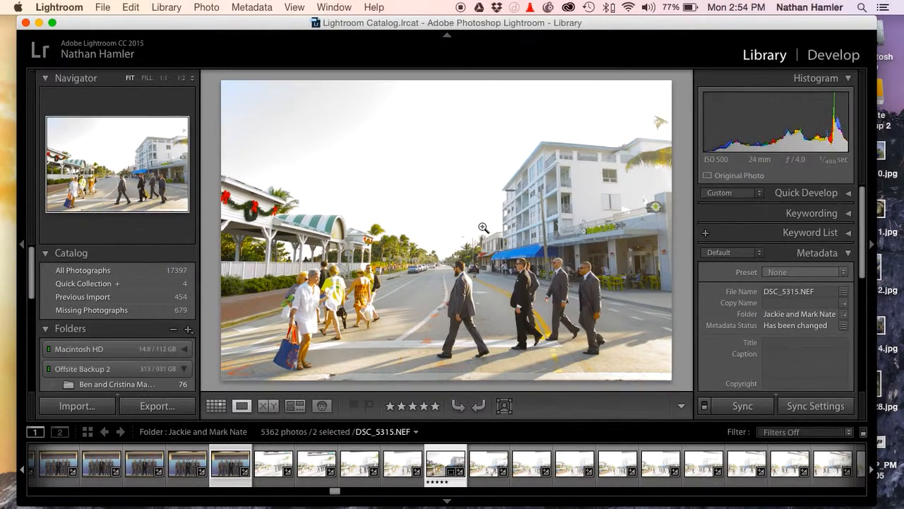
{"action": "key", "text": "Left"}
{"action": "key", "text": "Right"}
{"action": "key", "text": "super+d"}
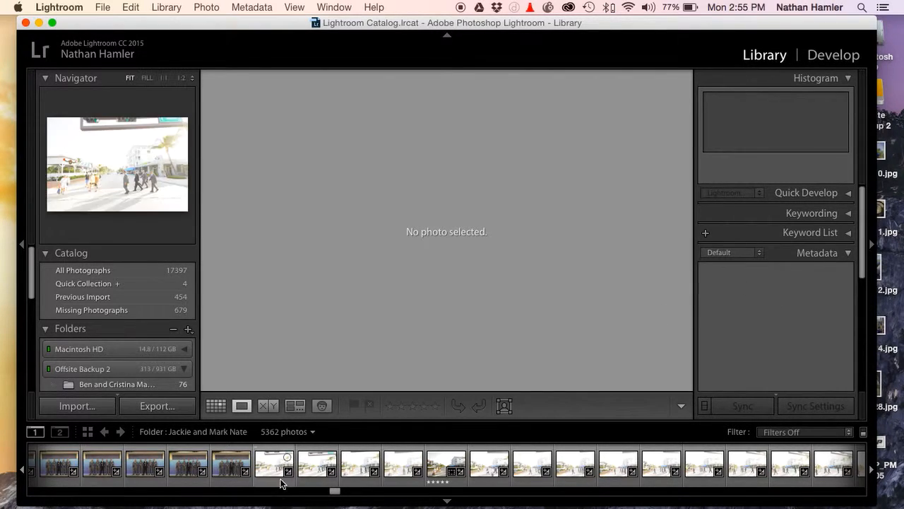
{"action": "left_click", "coordinate": [435, 468]}
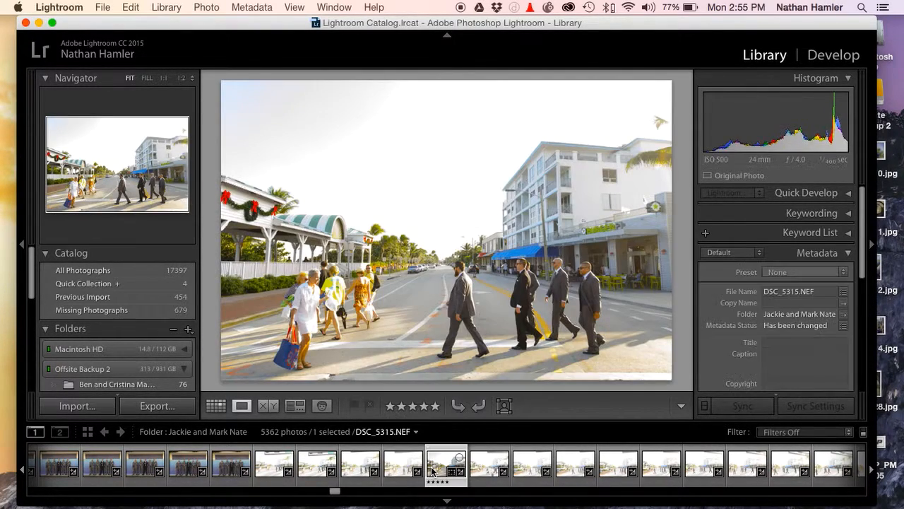
Advance through the following photos to the pavilion photo DSD_3325 and rate it five stars
{"action": "key", "text": "Right"}
{"action": "key", "text": "Right"}
{"action": "key", "text": "Right"}
{"action": "key", "text": "Right"}
{"action": "key", "text": "Right"}
{"action": "key", "text": "Right"}
{"action": "key", "text": "Right"}
{"action": "key", "text": "Right"}
{"action": "key", "text": "Right"}
{"action": "key", "text": "Right"}
{"action": "key", "text": "Right"}
{"action": "key", "text": "Right"}
{"action": "key", "text": "Right"}
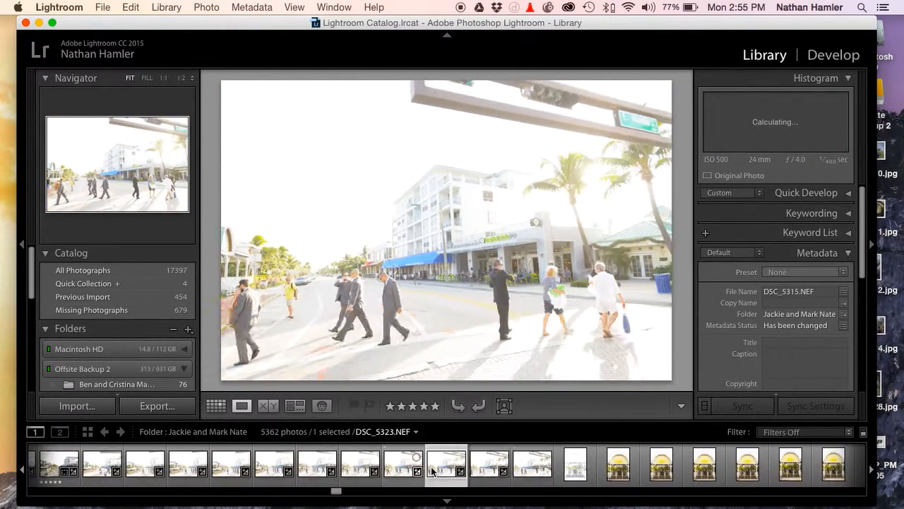
{"action": "key", "text": "Right"}
{"action": "key", "text": "Right"}
{"action": "key", "text": "Right"}
{"action": "key", "text": "Right"}
{"action": "key", "text": "Right"}
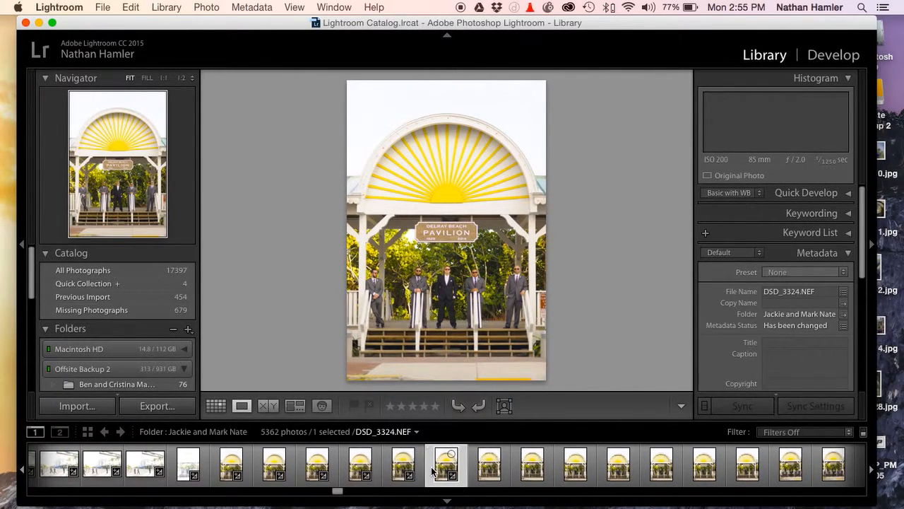
{"action": "key", "text": "Right"}
{"action": "key", "text": "5"}
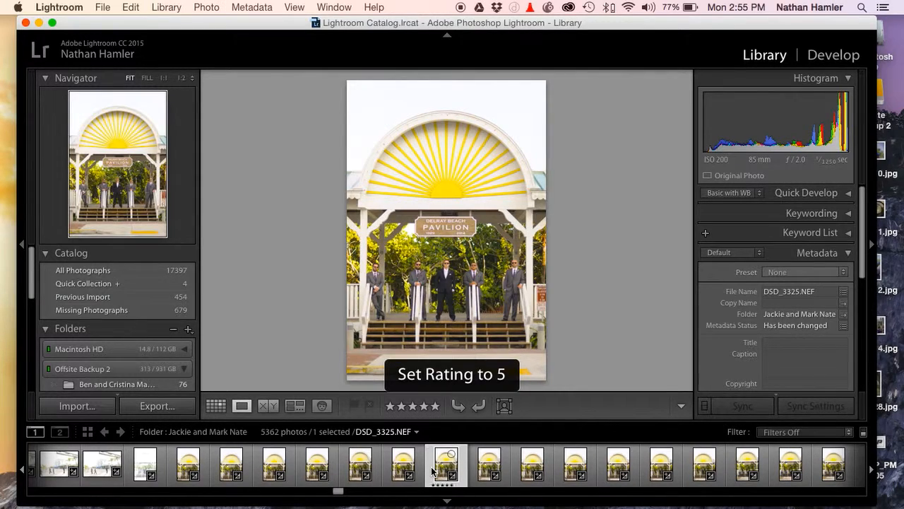
Advance to the pavilion group photo DSD_3336 and rate it five stars
{"action": "key", "text": "Right"}
{"action": "key", "text": "Right"}
{"action": "key", "text": "Right"}
{"action": "key", "text": "Right"}
{"action": "key", "text": "Right"}
{"action": "key", "text": "Right"}
{"action": "key", "text": "Right"}
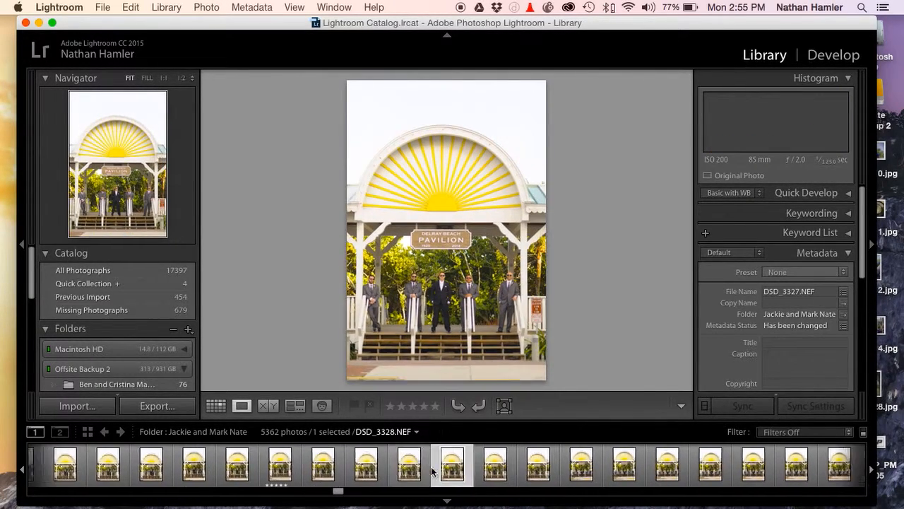
{"action": "key", "text": "Right"}
{"action": "key", "text": "Right"}
{"action": "key", "text": "Right"}
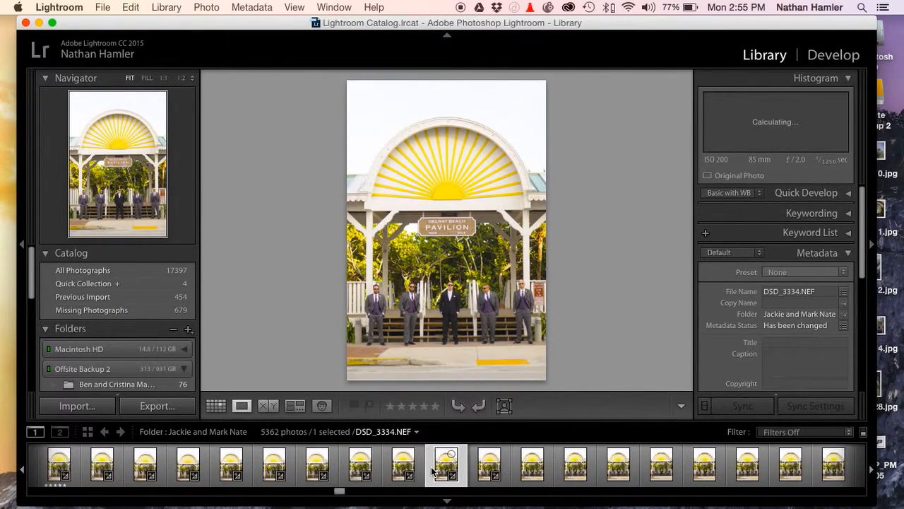
{"action": "key", "text": "Right"}
{"action": "key", "text": "Right"}
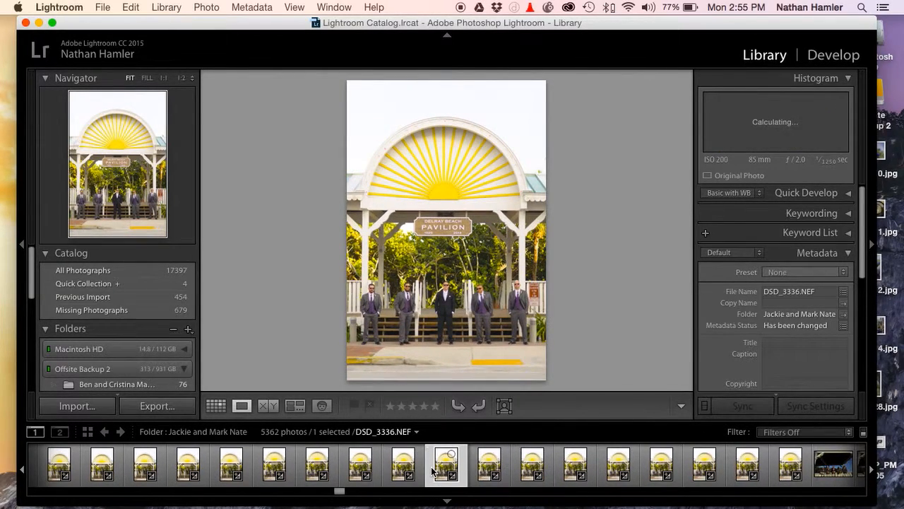
{"action": "key", "text": "5"}
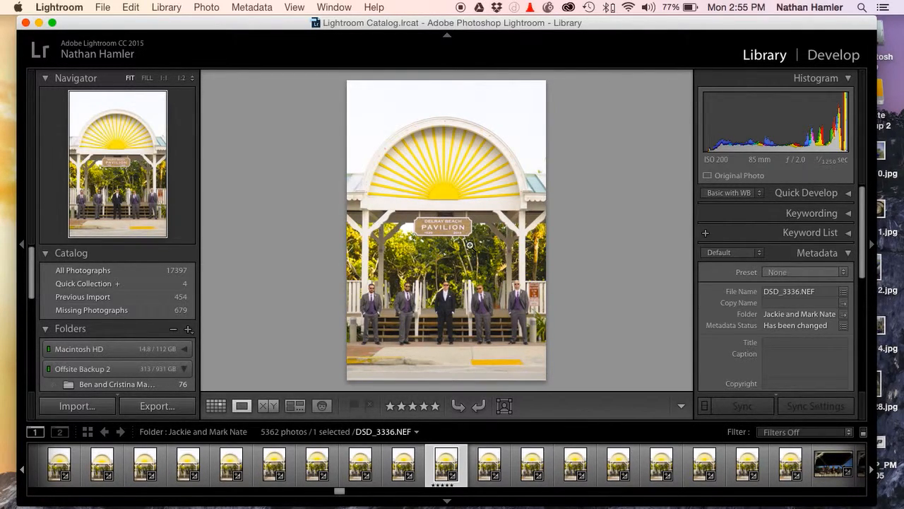
Switch to Grid view and filter the folder by attribute to photos with a rating equal to five stars
{"action": "key", "text": "g"}
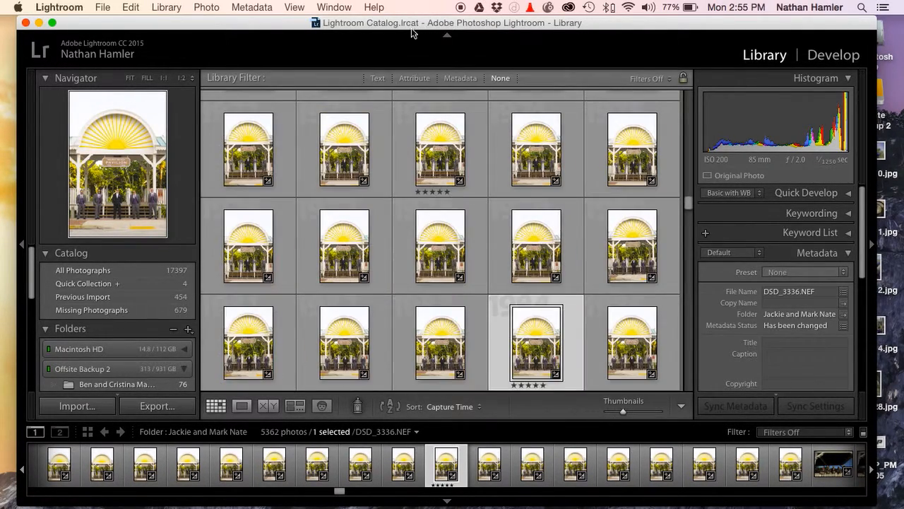
{"action": "left_click", "coordinate": [414, 78]}
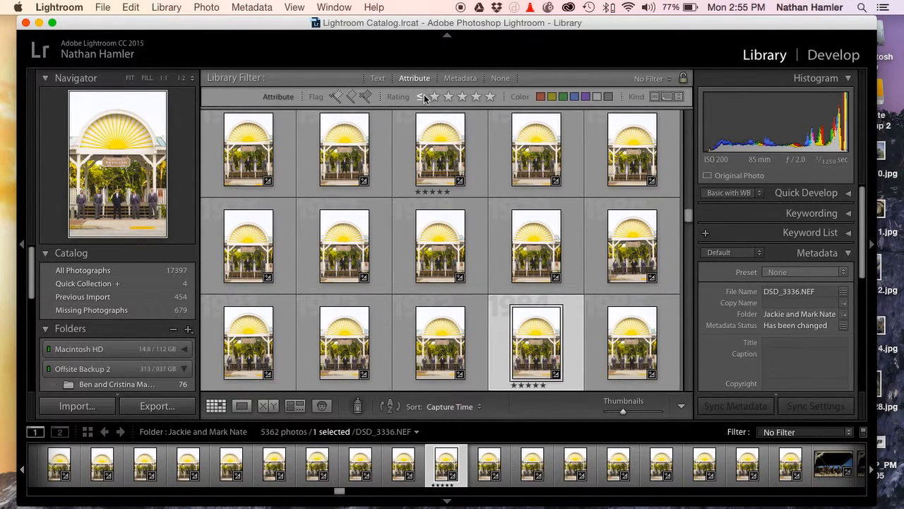
{"action": "left_click", "coordinate": [423, 99]}
{"action": "left_click", "coordinate": [452, 123]}
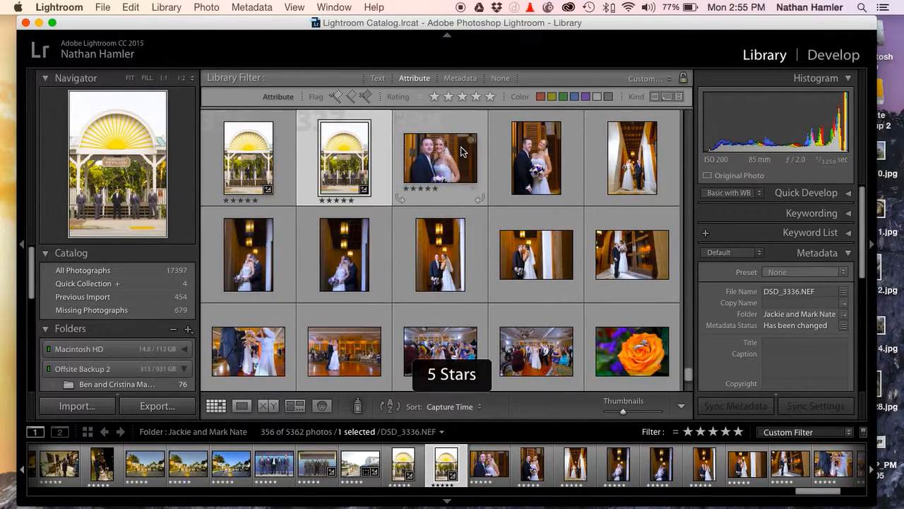
Browse the filtered five-star photos in the grid and return to the first ones
{"action": "scroll", "coordinate": [461, 151], "scroll_direction": "down", "scroll_amount": 3}
{"action": "scroll", "coordinate": [460, 151], "scroll_direction": "up", "scroll_amount": 20}
{"action": "scroll", "coordinate": [461, 151], "scroll_direction": "down", "scroll_amount": 15}
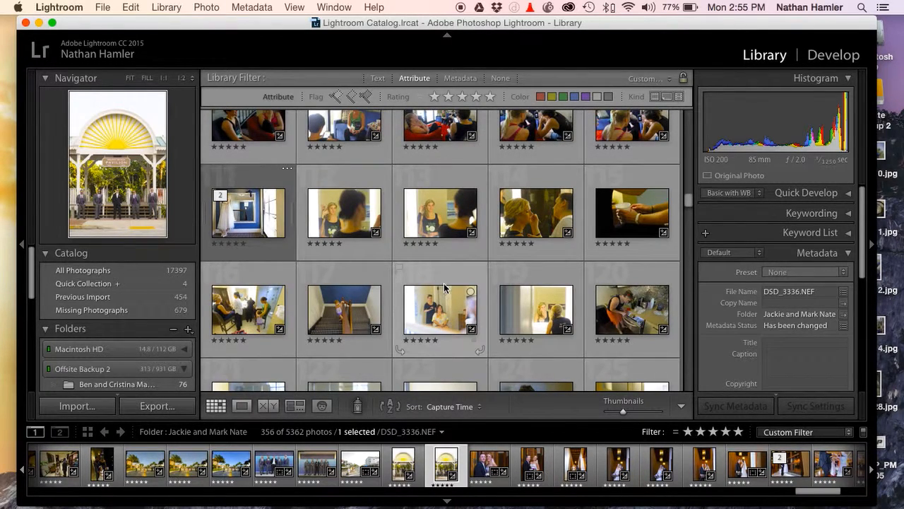
{"action": "scroll", "coordinate": [445, 287], "scroll_direction": "up", "scroll_amount": 8}
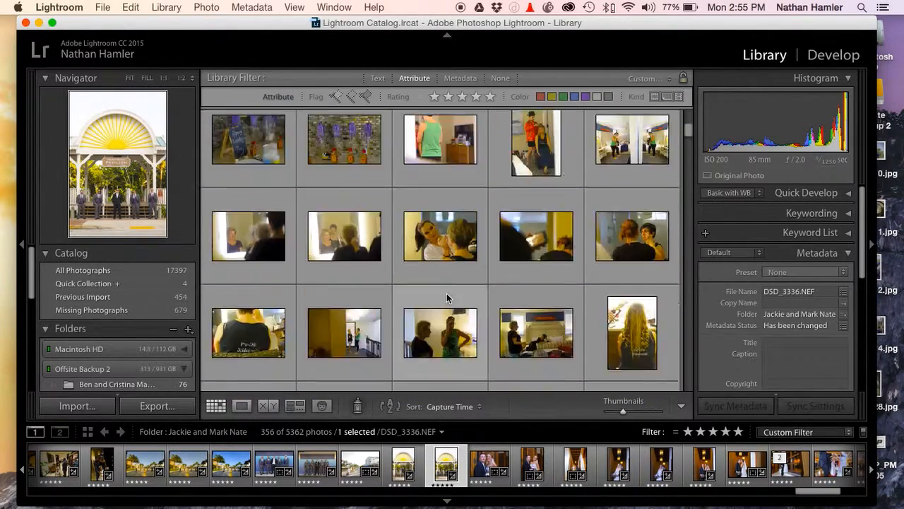
{"action": "scroll", "coordinate": [447, 298], "scroll_direction": "up", "scroll_amount": 3}
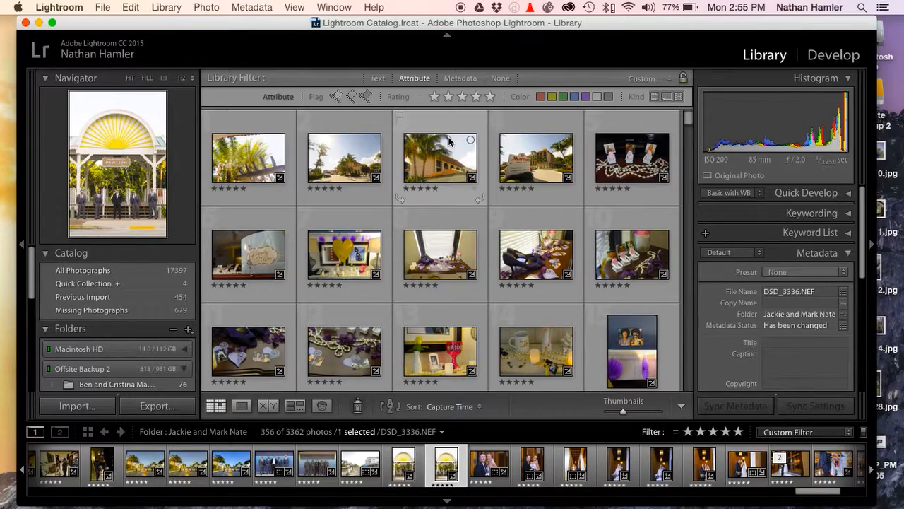
{"action": "scroll", "coordinate": [476, 219], "scroll_direction": "down", "scroll_amount": 10}
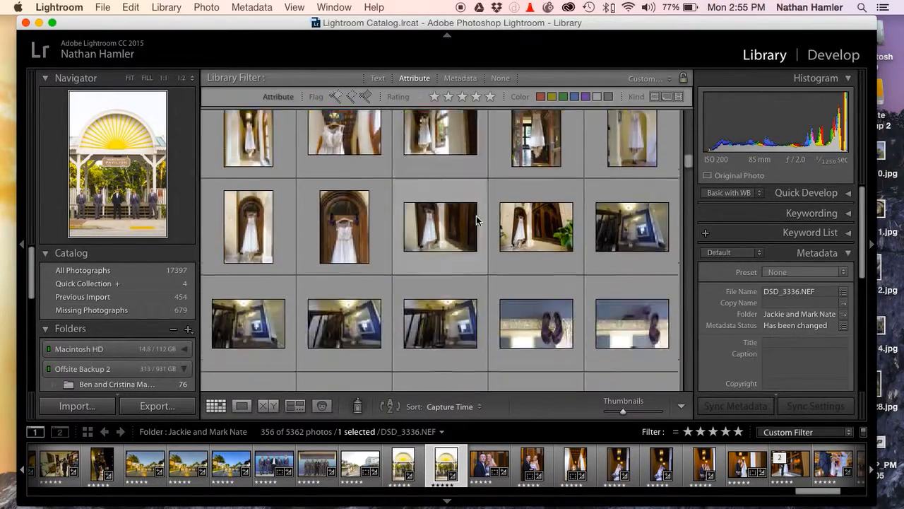
{"action": "scroll", "coordinate": [473, 216], "scroll_direction": "down", "scroll_amount": 10}
{"action": "scroll", "coordinate": [467, 212], "scroll_direction": "down", "scroll_amount": 15}
{"action": "scroll", "coordinate": [467, 212], "scroll_direction": "up", "scroll_amount": 20}
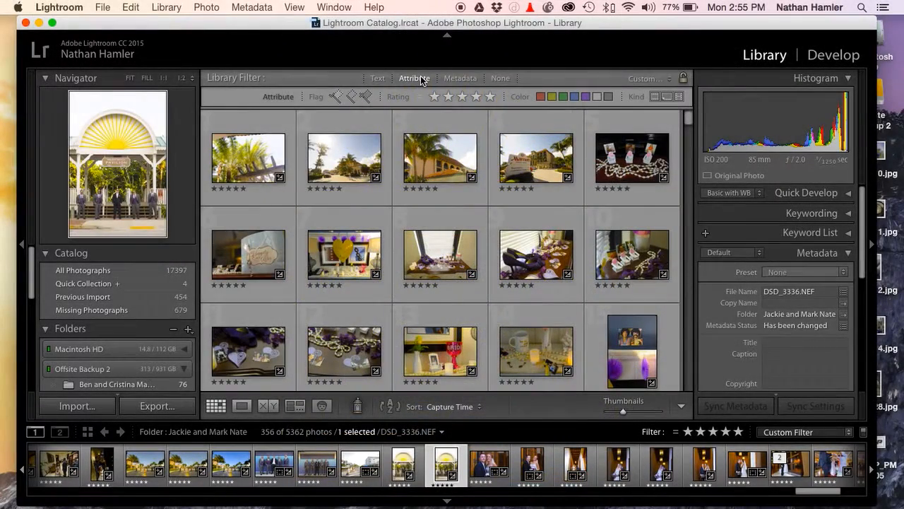
Hide the Library filter bar and show it again
{"action": "left_click", "coordinate": [332, 7]}
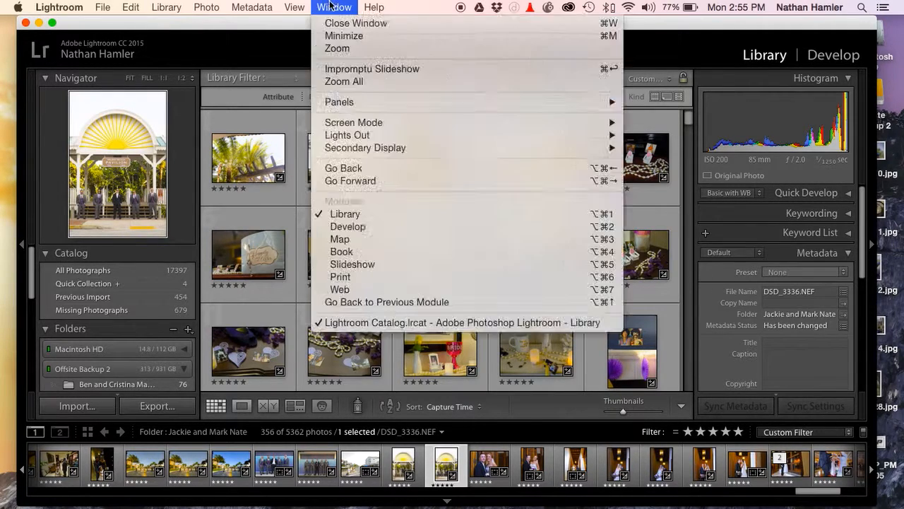
{"action": "mouse_move", "coordinate": [295, 7]}
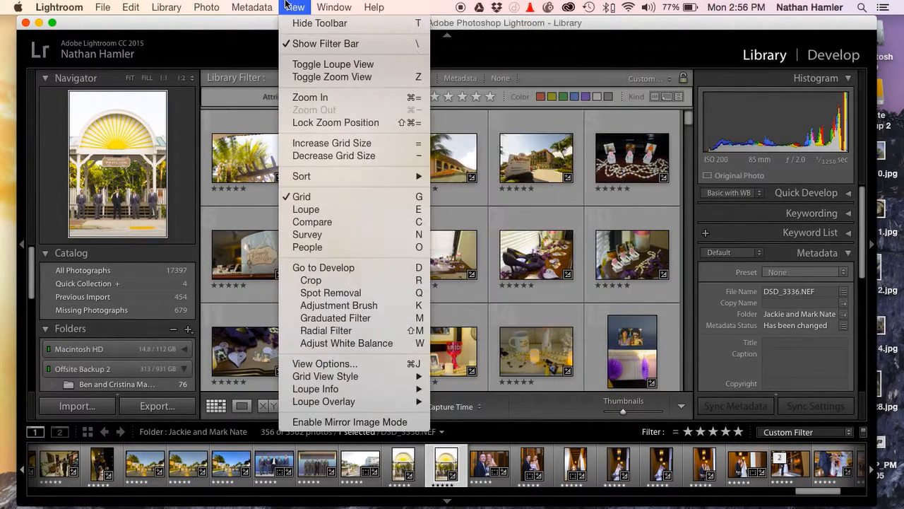
{"action": "left_click", "coordinate": [319, 44]}
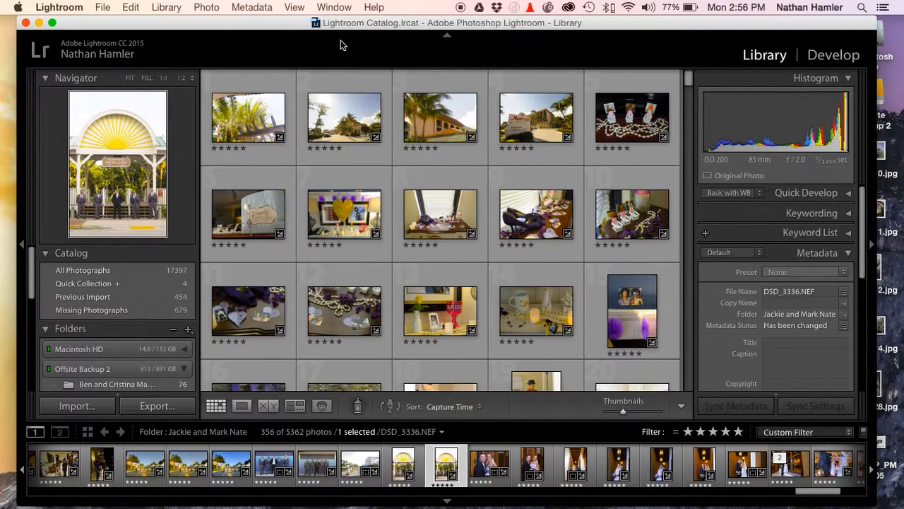
{"action": "left_click", "coordinate": [293, 7]}
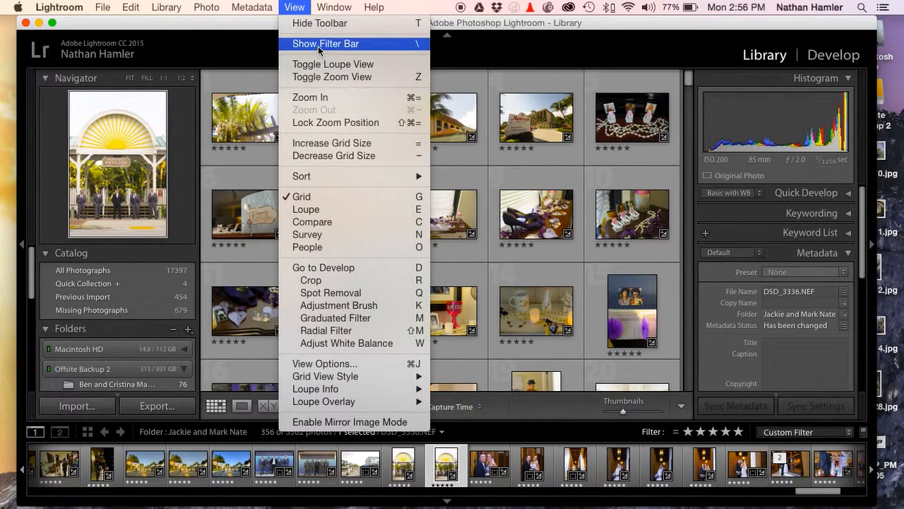
{"action": "left_click", "coordinate": [319, 44]}
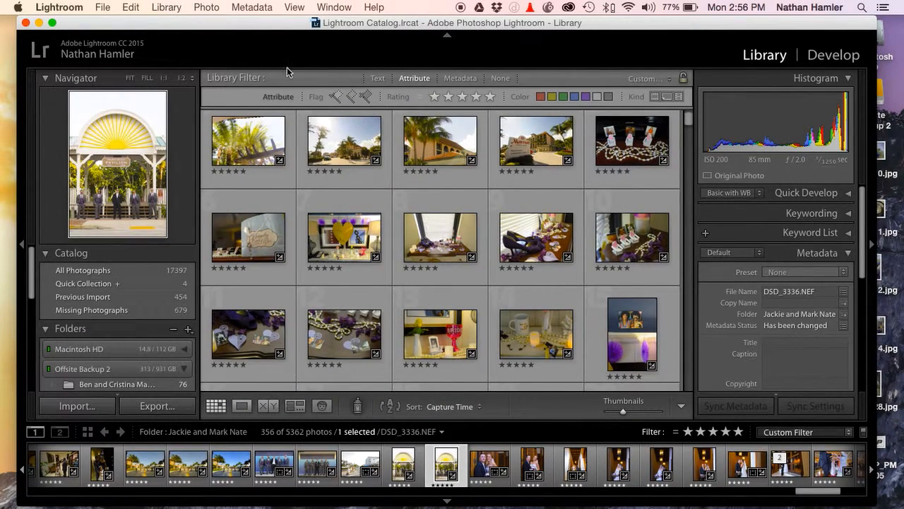
Turn off the five-star attribute filter and display the metadata filter columns
{"action": "left_click", "coordinate": [419, 80]}
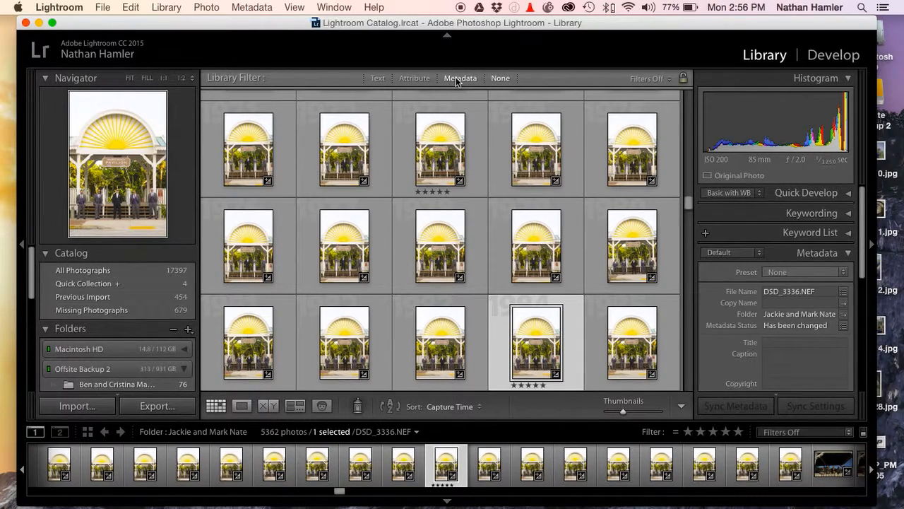
{"action": "left_click", "coordinate": [456, 79]}
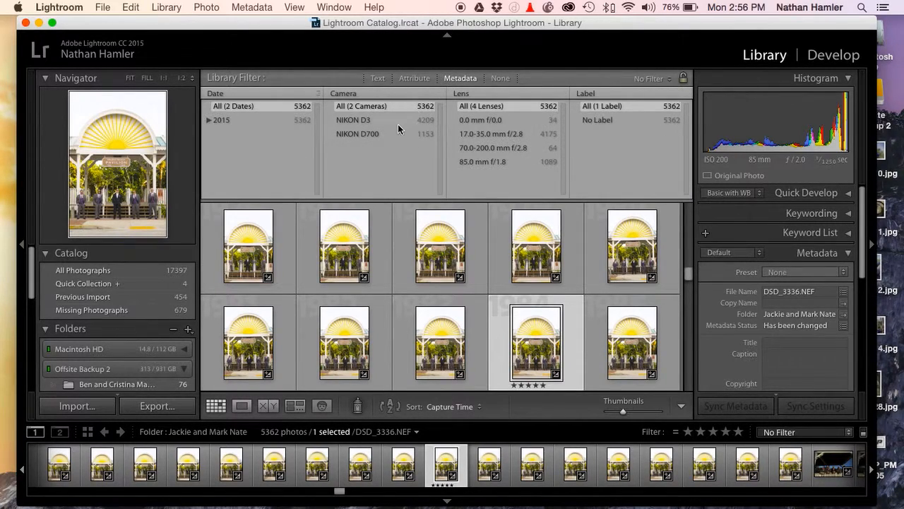
Filter the photos by camera NIKON D700 and by NIKON D3, and reset the filter to all cameras
{"action": "left_click", "coordinate": [354, 135]}
{"action": "scroll", "coordinate": [440, 305], "scroll_direction": "down", "scroll_amount": 3}
{"action": "scroll", "coordinate": [440, 305], "scroll_direction": "down", "scroll_amount": 10}
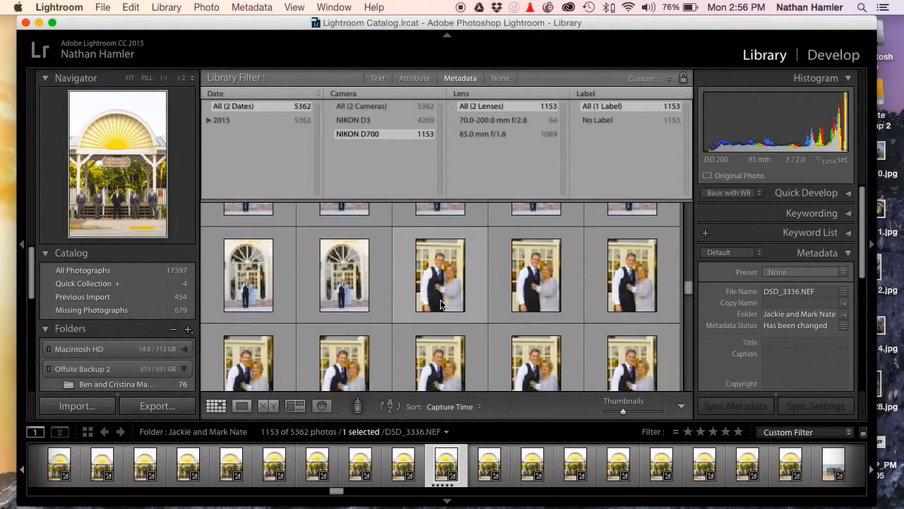
{"action": "left_click", "coordinate": [360, 120]}
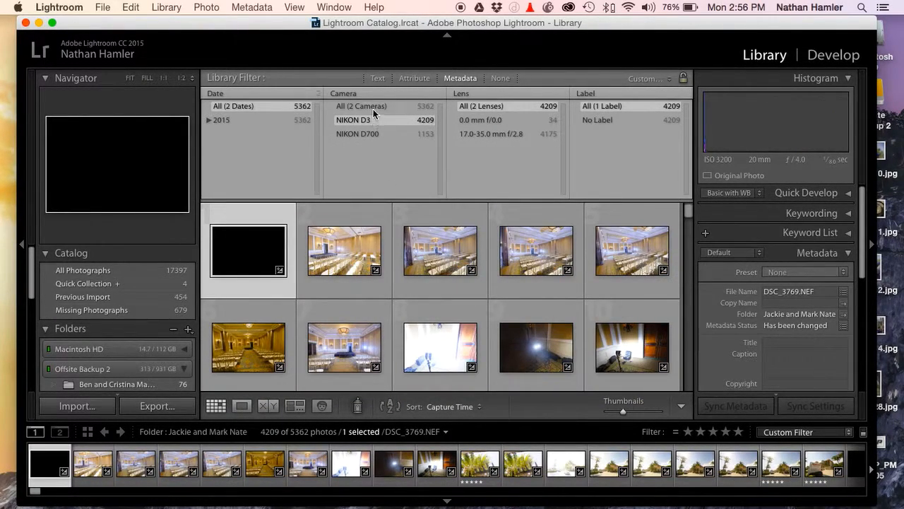
{"action": "left_click", "coordinate": [373, 104]}
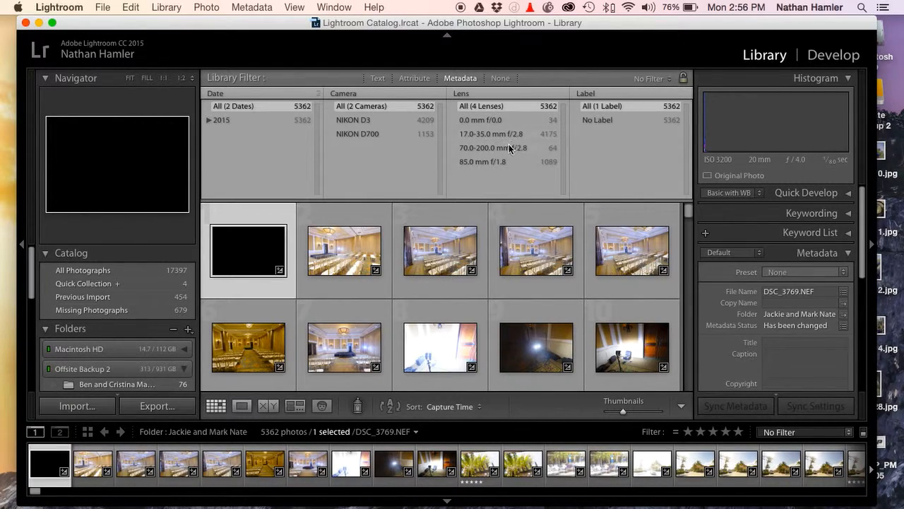
{"action": "left_click", "coordinate": [685, 94]}
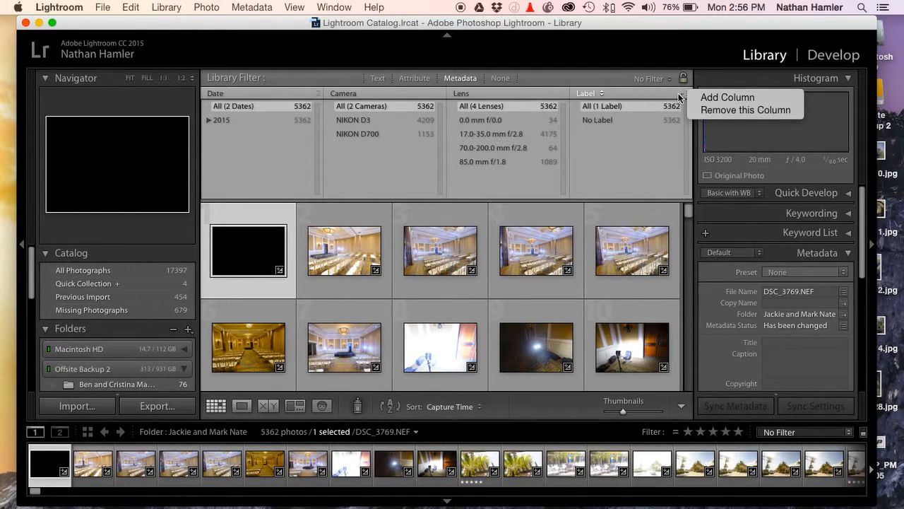
{"action": "left_click", "coordinate": [522, 75]}
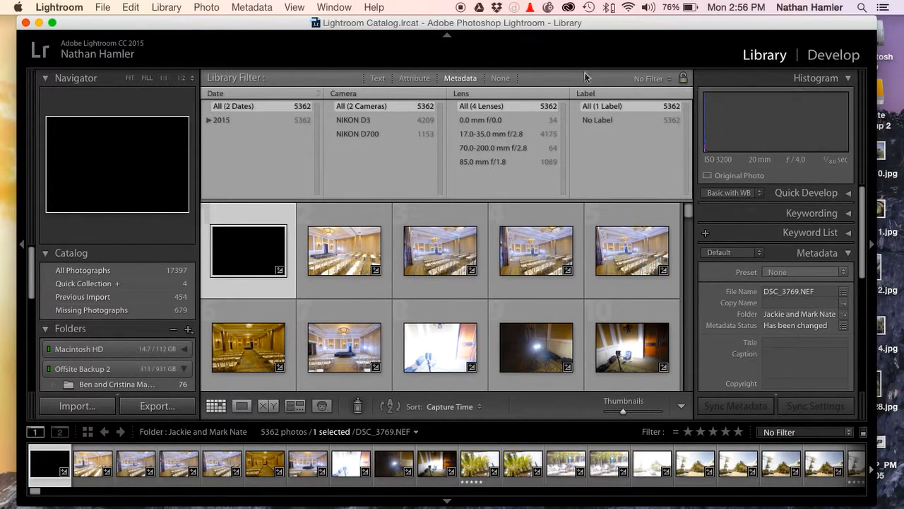
{"action": "left_click", "coordinate": [650, 79]}
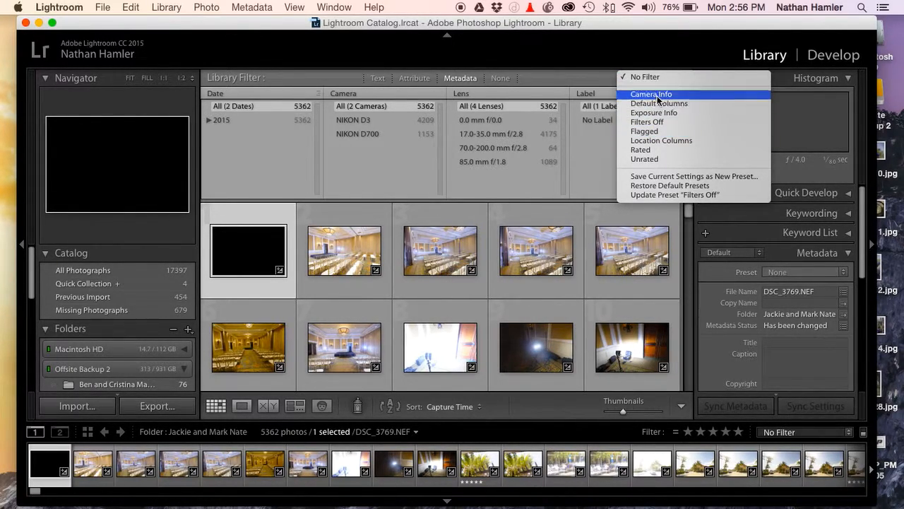
{"action": "left_click", "coordinate": [564, 73]}
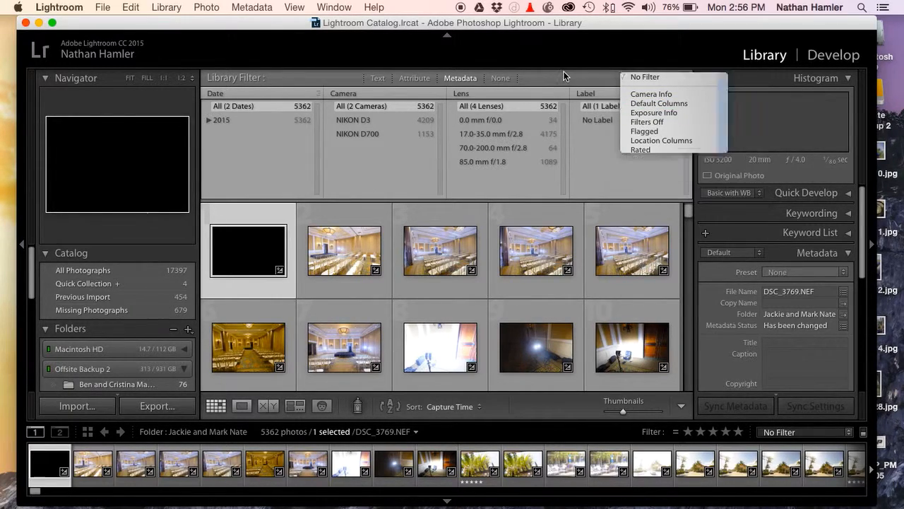
{"action": "left_click", "coordinate": [564, 91]}
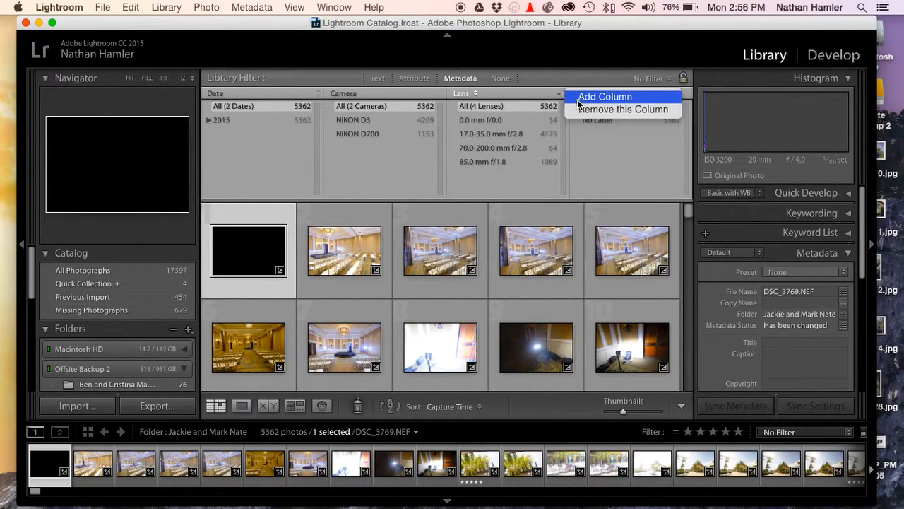
Change the Lens column of the metadata filter to File Type
{"action": "left_click", "coordinate": [466, 94]}
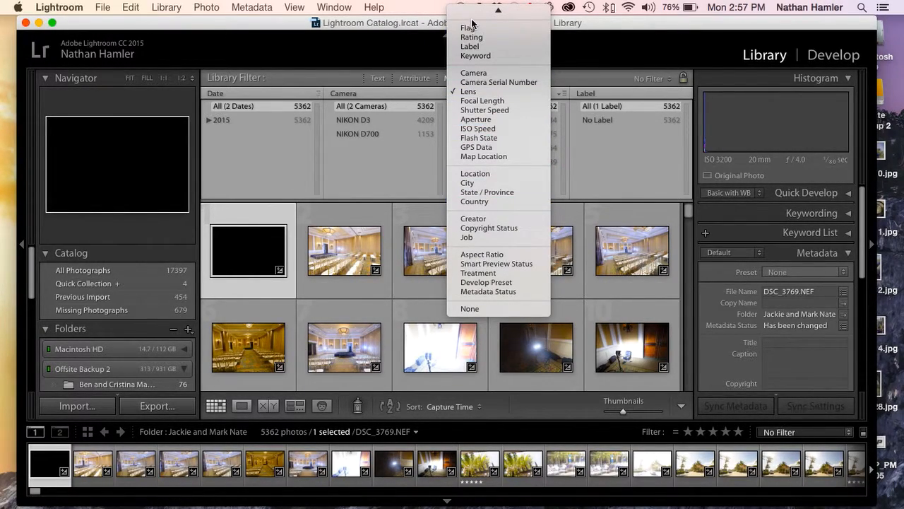
{"action": "mouse_move", "coordinate": [474, 11]}
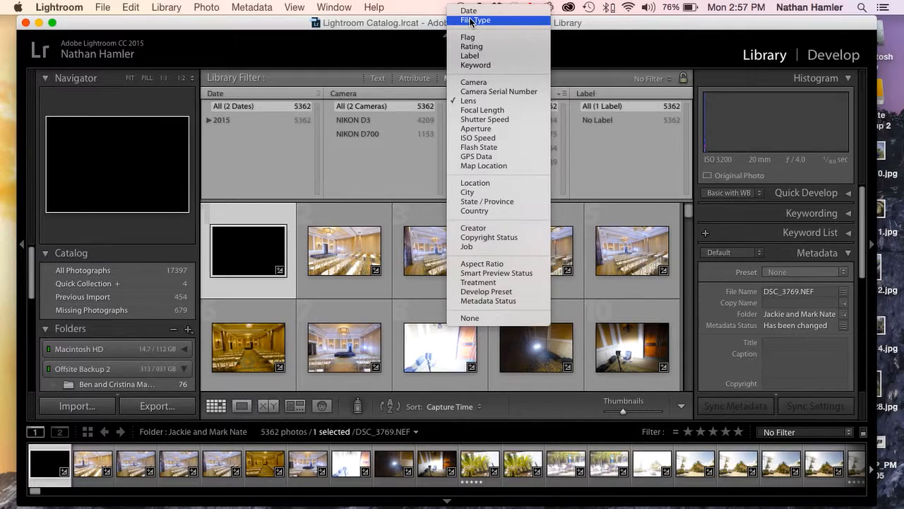
{"action": "left_click", "coordinate": [471, 21]}
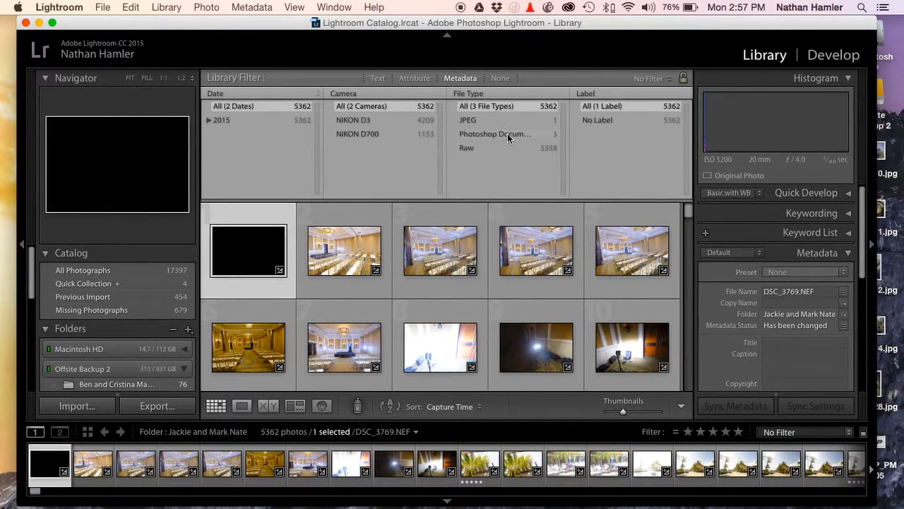
Filter the photos by the JPEG, Photoshop Document and Raw file types in turn, and clear the metadata filter
{"action": "left_click", "coordinate": [480, 122]}
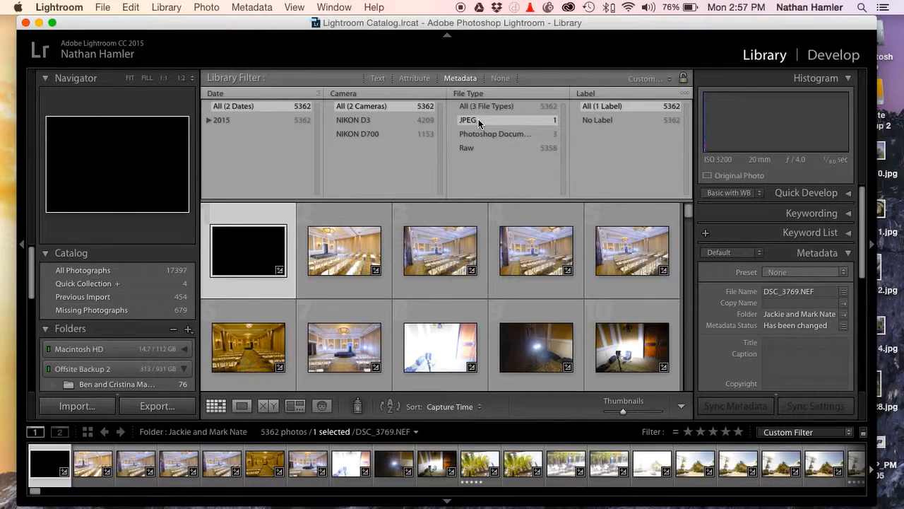
{"action": "left_click", "coordinate": [492, 134]}
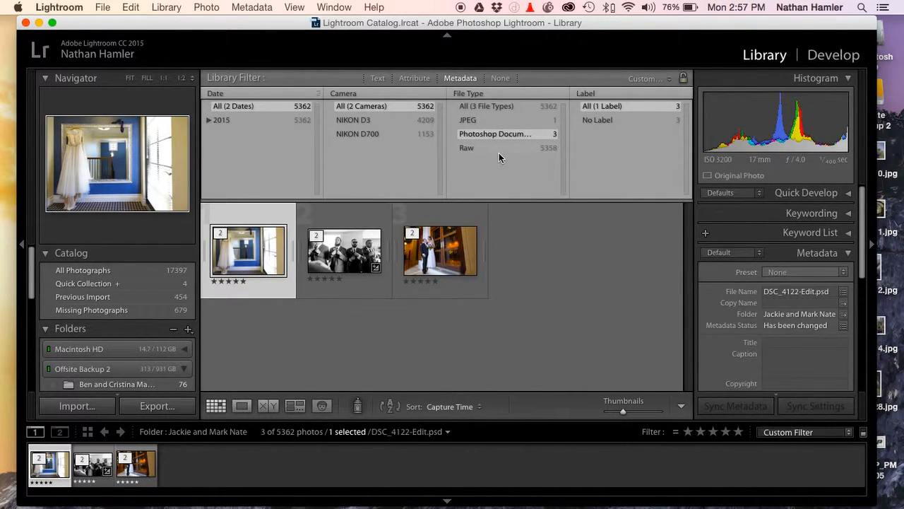
{"action": "left_click", "coordinate": [485, 148]}
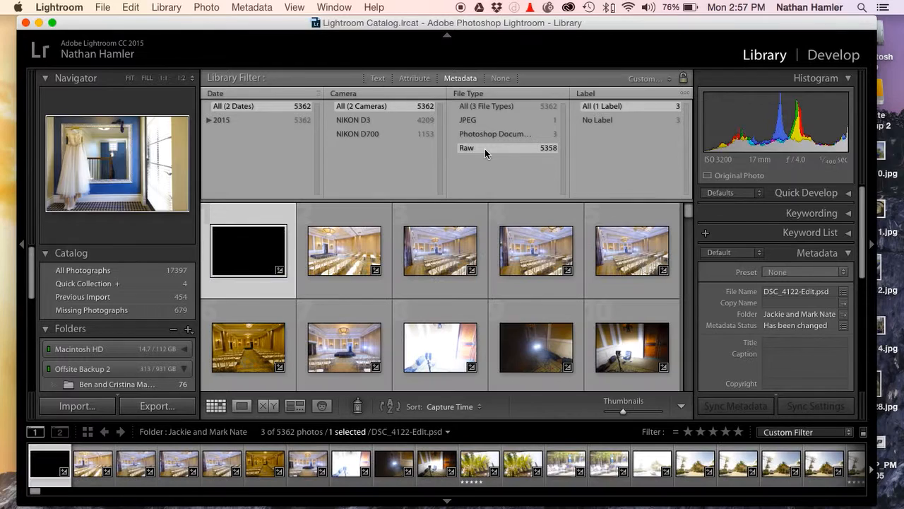
{"action": "left_click", "coordinate": [477, 104]}
{"action": "left_click", "coordinate": [455, 78]}
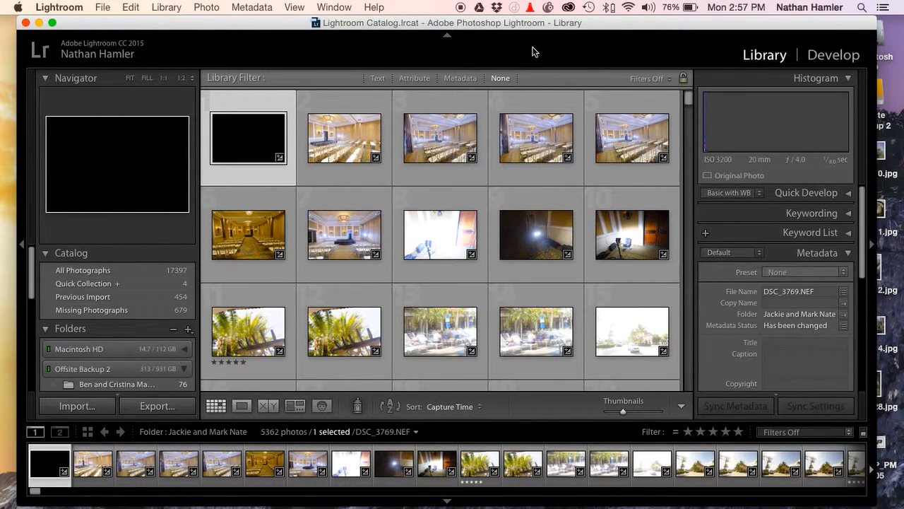
Show the first photo in Loupe view, open the five-star palm photo DSC_3779.NEF in Develop, and return to the Library grid
{"action": "key", "text": "e"}
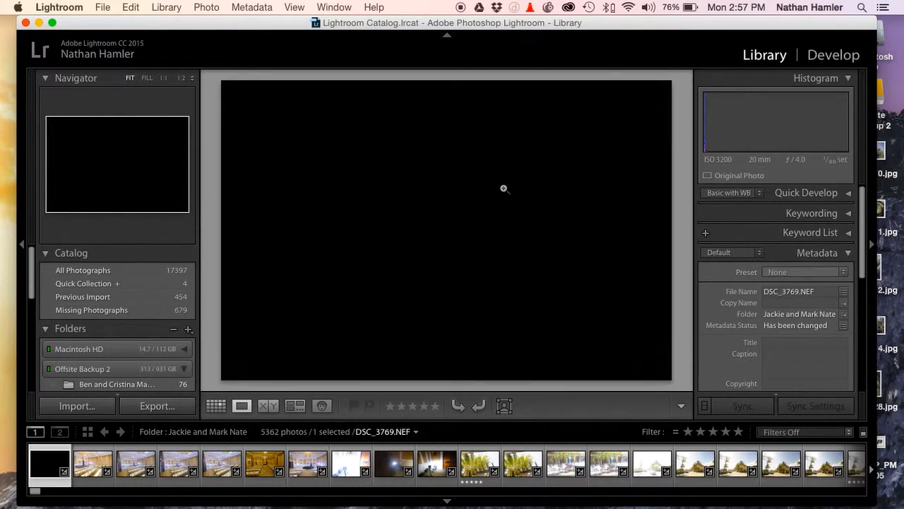
{"action": "left_click", "coordinate": [479, 472]}
{"action": "key", "text": "d"}
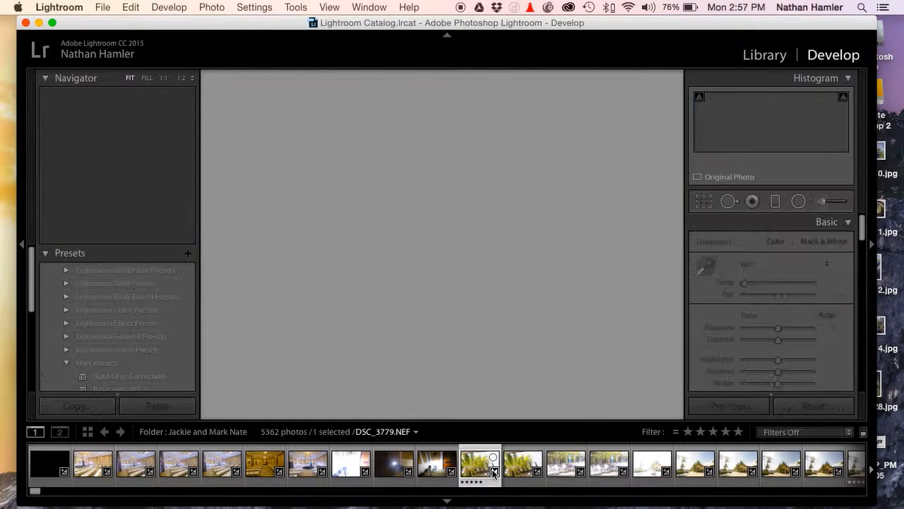
{"action": "key", "text": "g"}
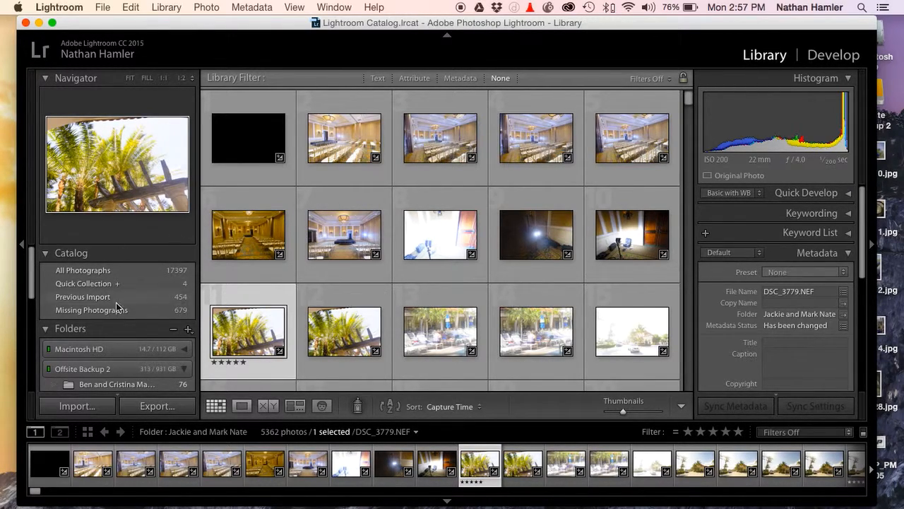
Open the photo import dialog and close it without importing anything
{"action": "left_click", "coordinate": [79, 406]}
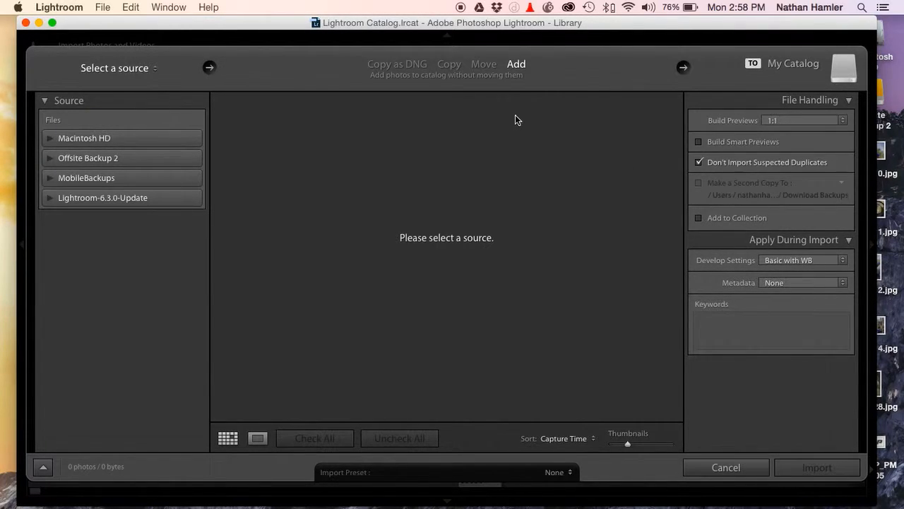
{"action": "left_click", "coordinate": [754, 469]}
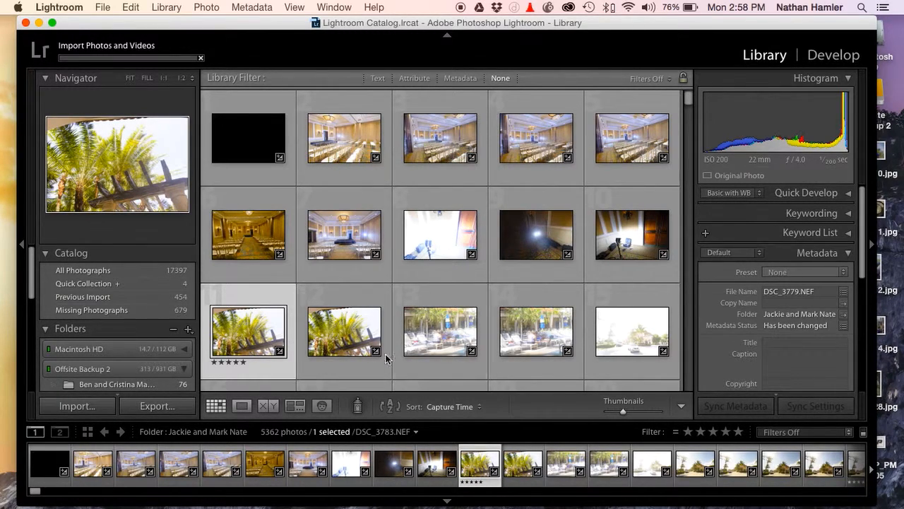
Open the palm photo DSC_3780.NEF in the Develop module and reset its develop settings
{"action": "double_click", "coordinate": [354, 343]}
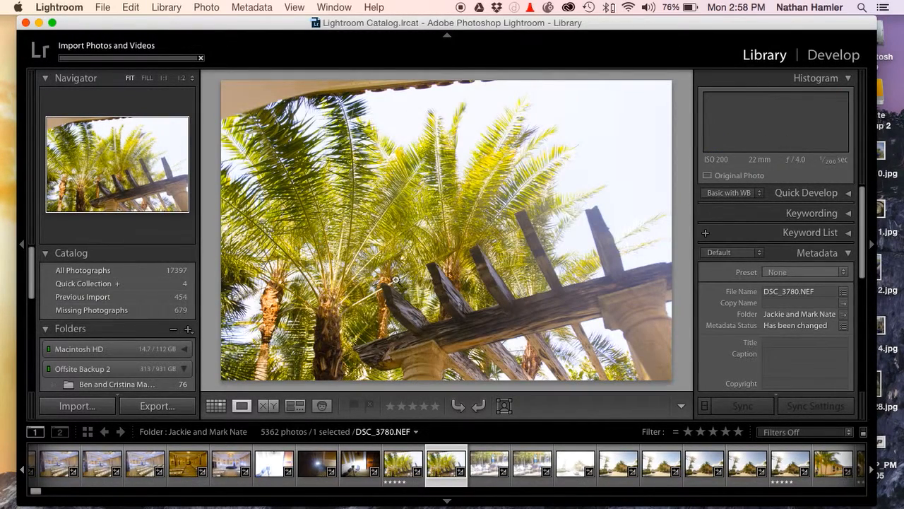
{"action": "left_click", "coordinate": [834, 58]}
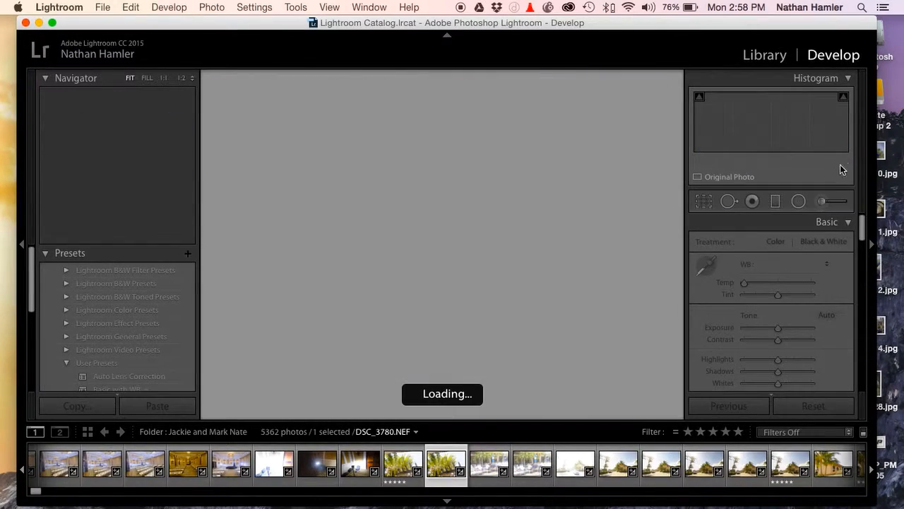
{"action": "left_click", "coordinate": [802, 400]}
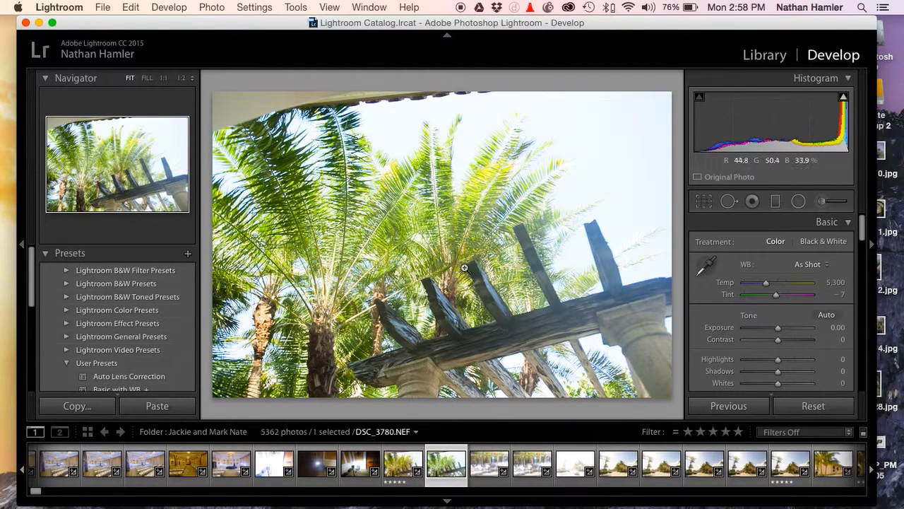
Set the photo's white balance to Auto
{"action": "left_click", "coordinate": [805, 265]}
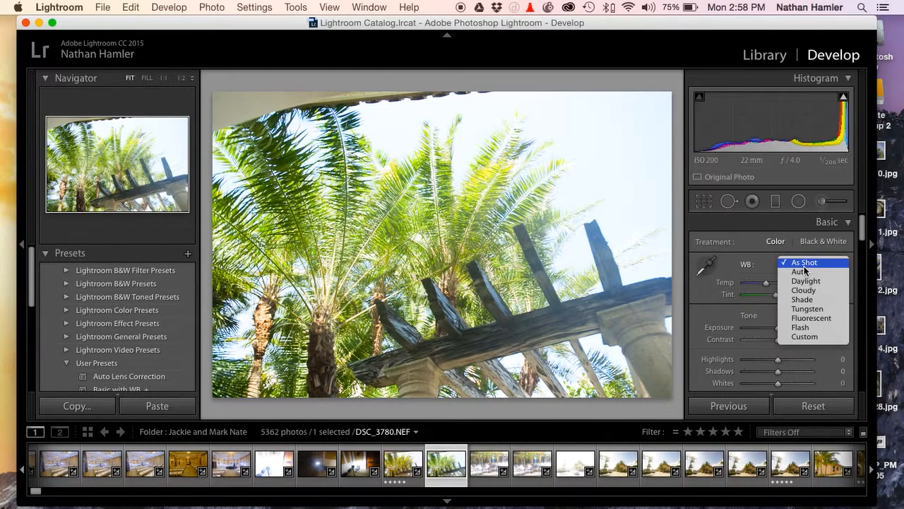
{"action": "left_click", "coordinate": [803, 271]}
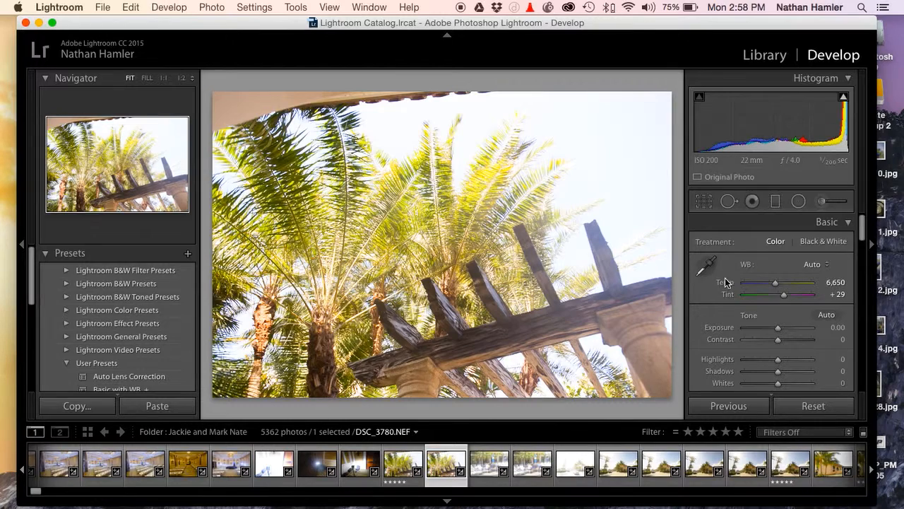
Try a tint of +10 on the photo and restore the Auto white balance
{"action": "left_click_drag", "start_coordinate": [785, 293], "coordinate": [783, 293]}
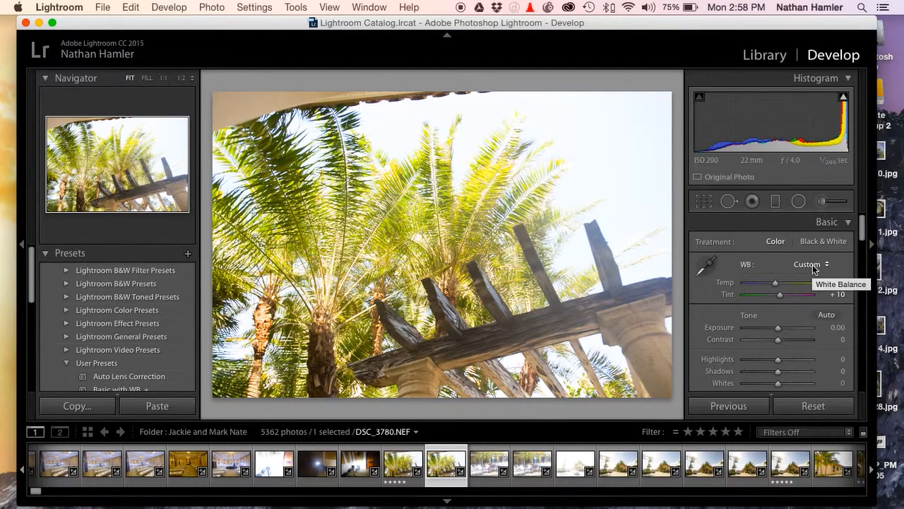
{"action": "left_click", "coordinate": [812, 265]}
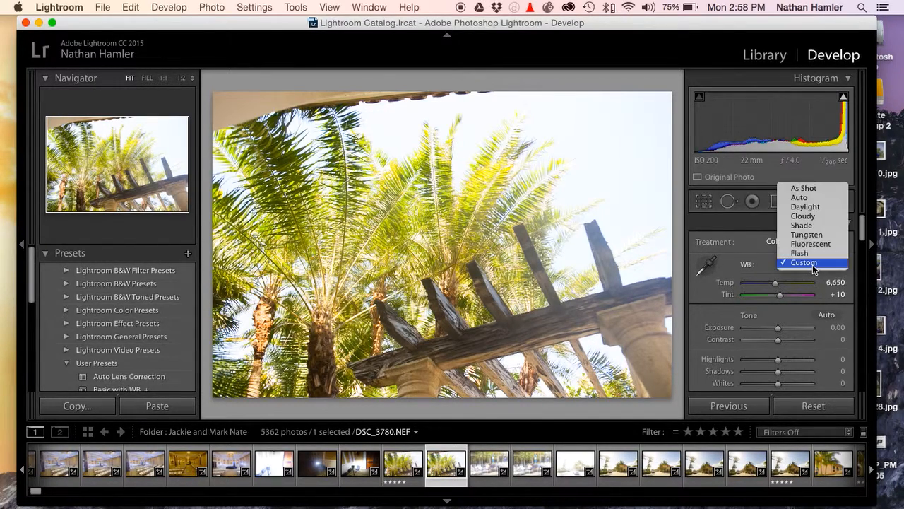
{"action": "left_click", "coordinate": [823, 202]}
Browse the Develop adjustments down to Lens Corrections, then collapse and re-expand that section
{"action": "scroll", "coordinate": [787, 280], "scroll_direction": "down", "scroll_amount": 2}
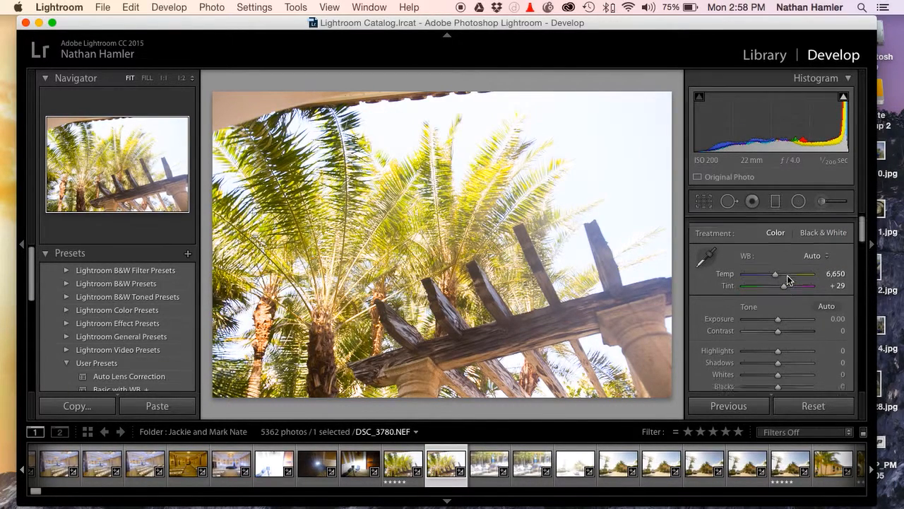
{"action": "scroll", "coordinate": [789, 279], "scroll_direction": "down", "scroll_amount": 2}
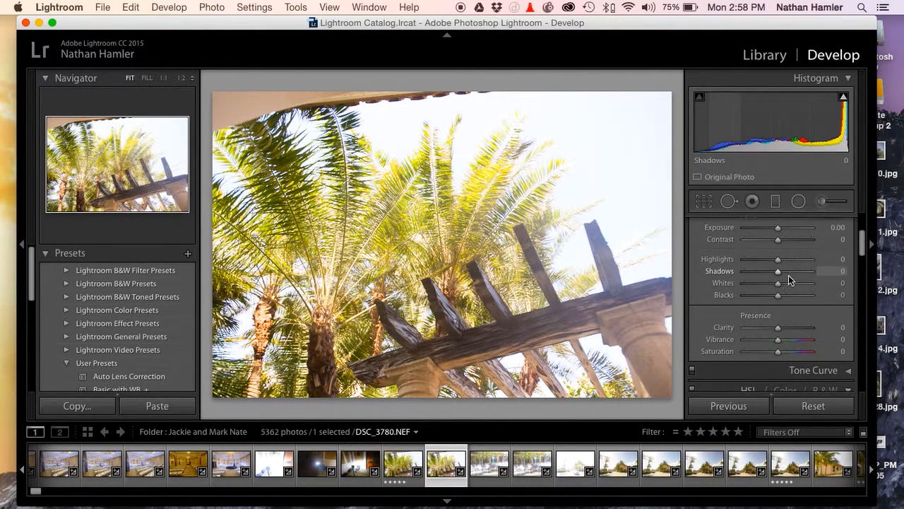
{"action": "scroll", "coordinate": [790, 286], "scroll_direction": "down", "scroll_amount": 12}
{"action": "scroll", "coordinate": [789, 285], "scroll_direction": "up", "scroll_amount": 3}
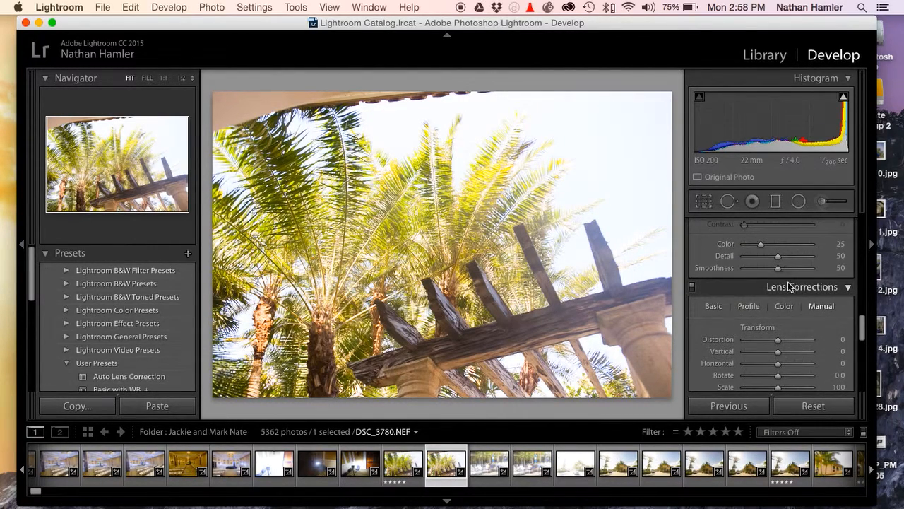
{"action": "scroll", "coordinate": [782, 292], "scroll_direction": "up", "scroll_amount": 1}
{"action": "scroll", "coordinate": [782, 292], "scroll_direction": "down", "scroll_amount": 1}
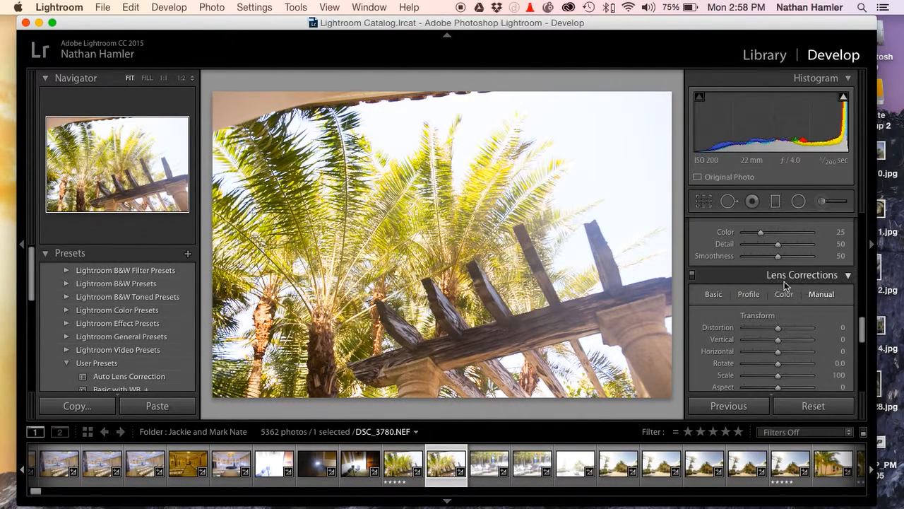
{"action": "left_click", "coordinate": [844, 274]}
{"action": "left_click", "coordinate": [847, 275]}
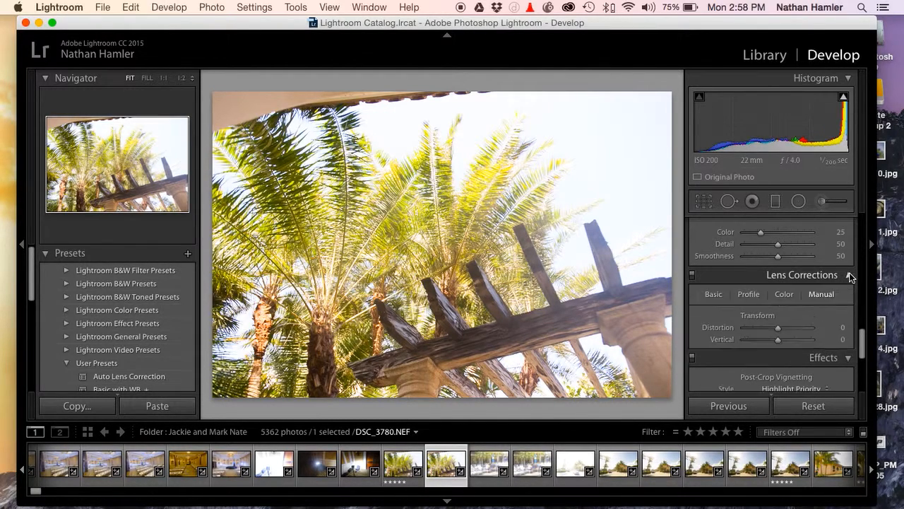
{"action": "left_click", "coordinate": [847, 223]}
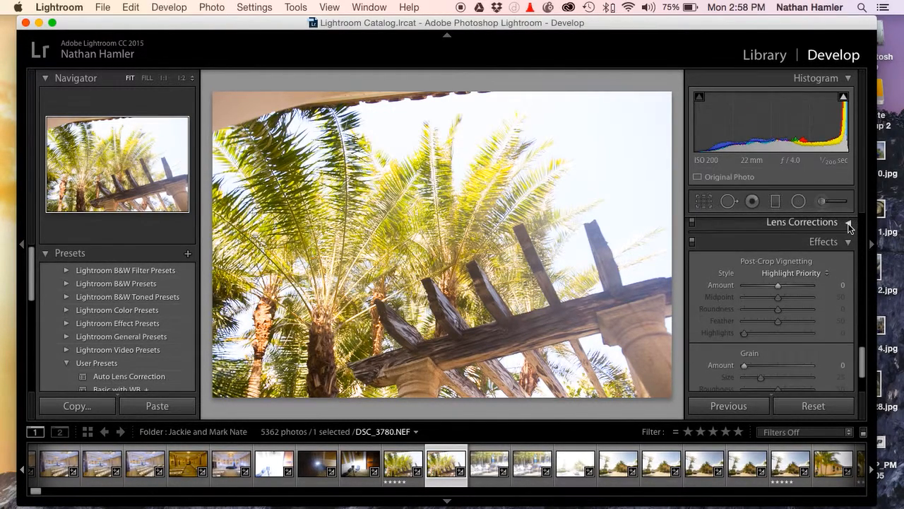
{"action": "left_click", "coordinate": [848, 262]}
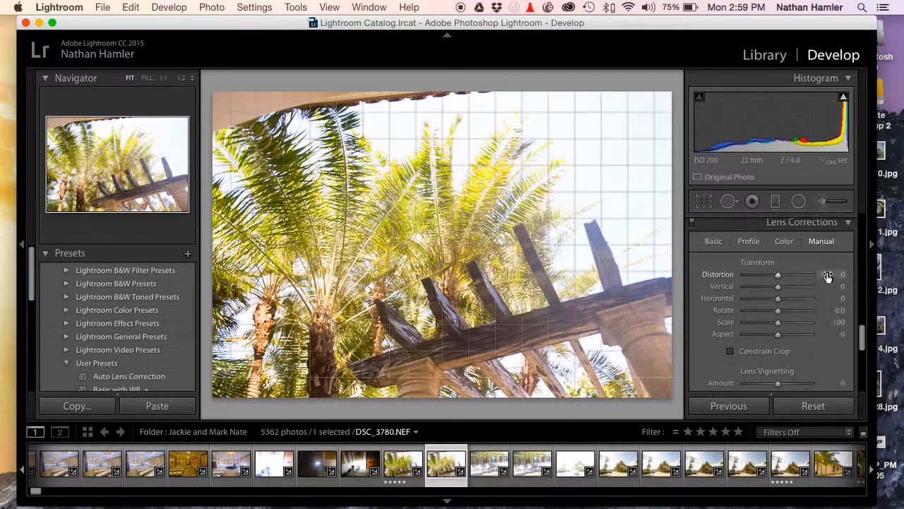
{"action": "right_click", "coordinate": [798, 225]}
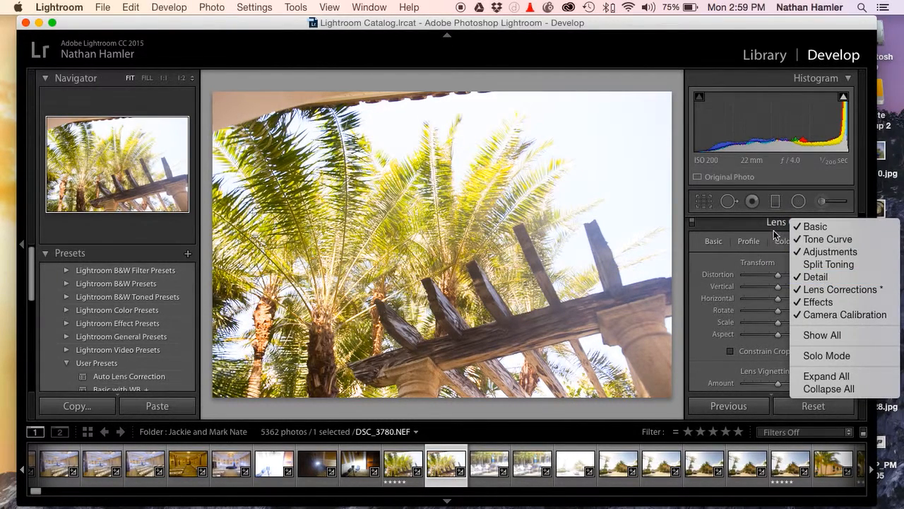
{"action": "right_click", "coordinate": [746, 228]}
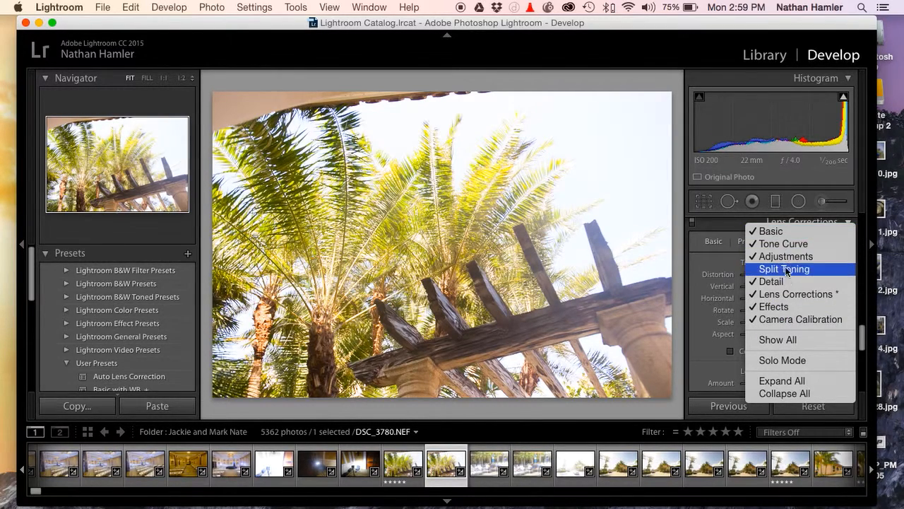
{"action": "left_click", "coordinate": [721, 222]}
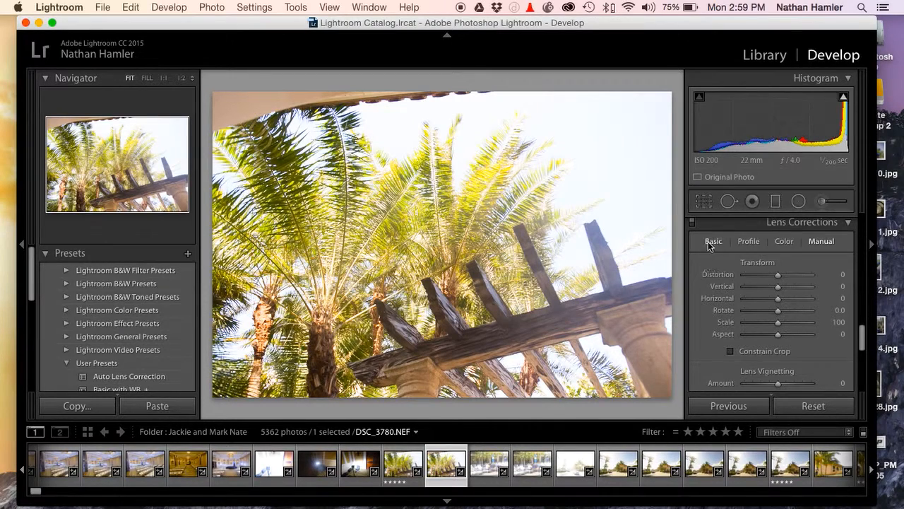
Enable profile corrections in the Basic settings of Lens Corrections
{"action": "left_click", "coordinate": [713, 241]}
{"action": "left_click", "coordinate": [699, 262]}
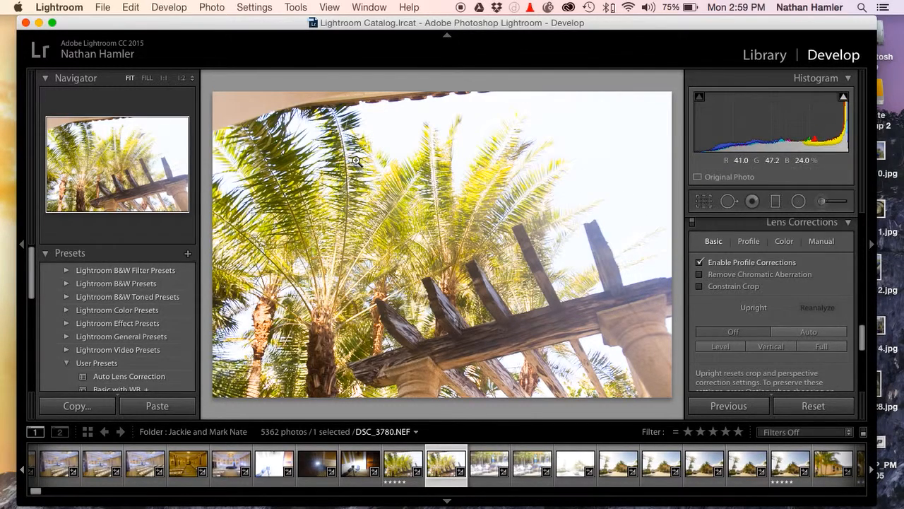
Toggle profile corrections off and on in the Basic lens settings to compare the photo with and without them
{"action": "left_click", "coordinate": [700, 263]}
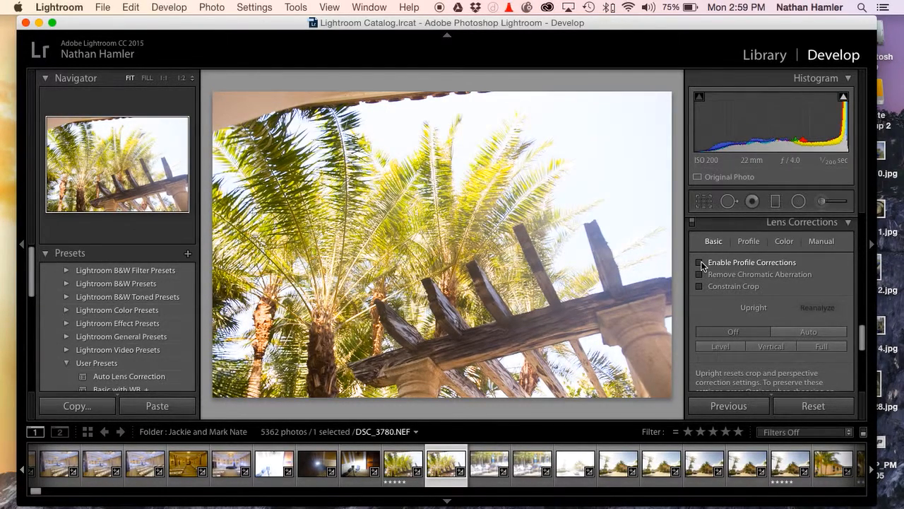
{"action": "left_click", "coordinate": [700, 263]}
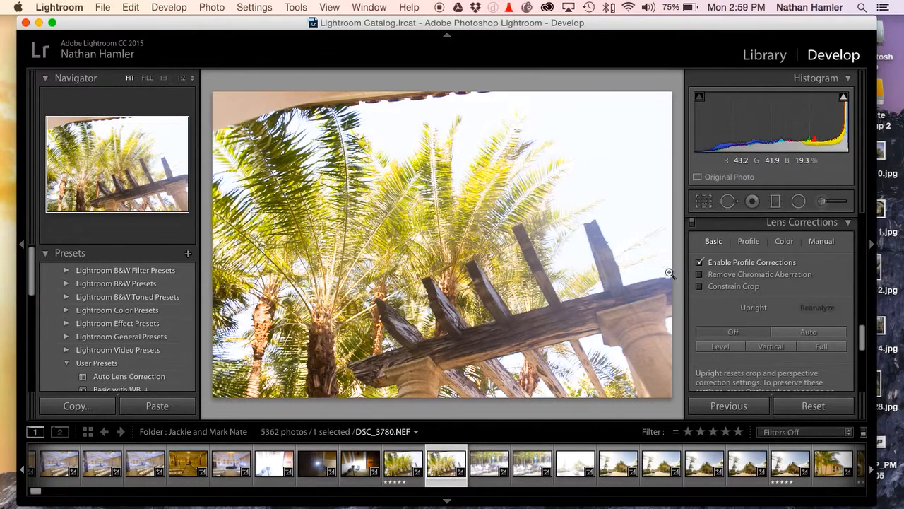
{"action": "left_click", "coordinate": [700, 262]}
{"action": "left_click", "coordinate": [700, 263]}
{"action": "left_click", "coordinate": [700, 263]}
{"action": "left_click", "coordinate": [700, 263]}
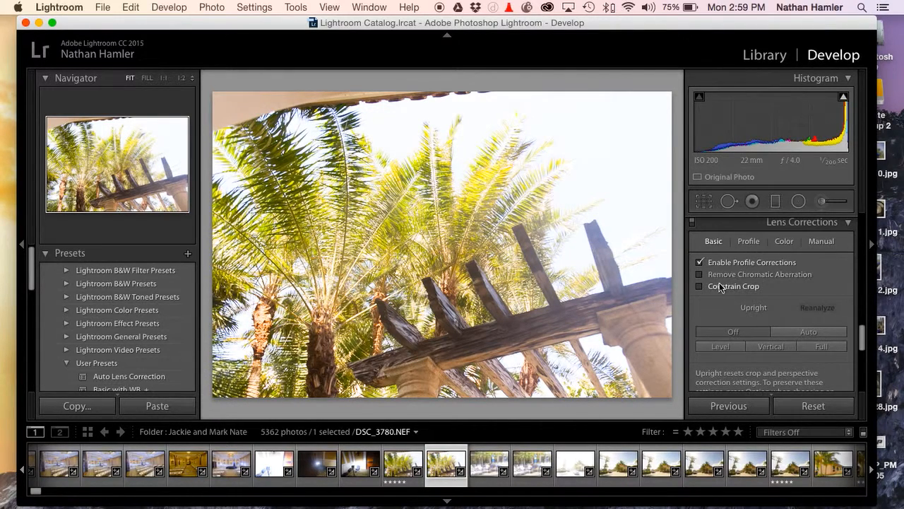
Open the Profile settings of Lens Corrections and check which Adobe lens profiles are available for the Nikon lens
{"action": "scroll", "coordinate": [719, 283], "scroll_direction": "down", "scroll_amount": 3}
{"action": "scroll", "coordinate": [719, 284], "scroll_direction": "up", "scroll_amount": 4}
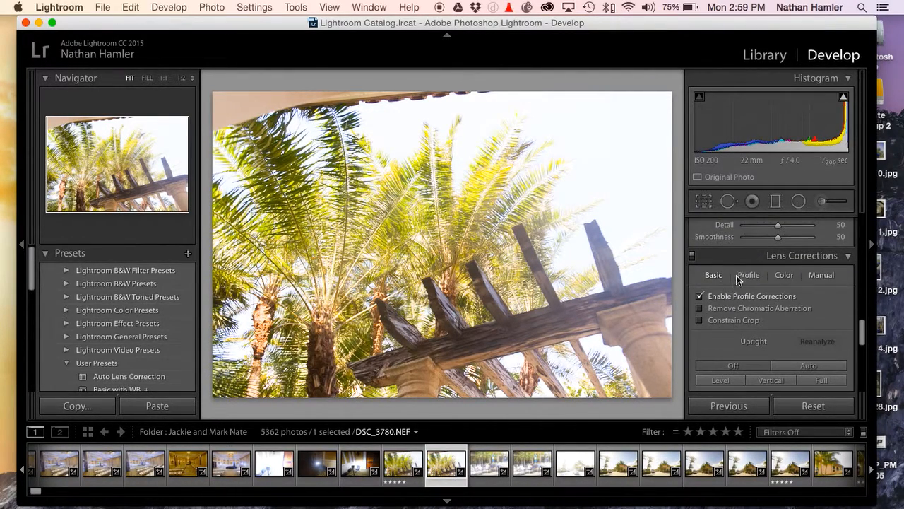
{"action": "left_click", "coordinate": [748, 273]}
{"action": "scroll", "coordinate": [786, 360], "scroll_direction": "down", "scroll_amount": 1}
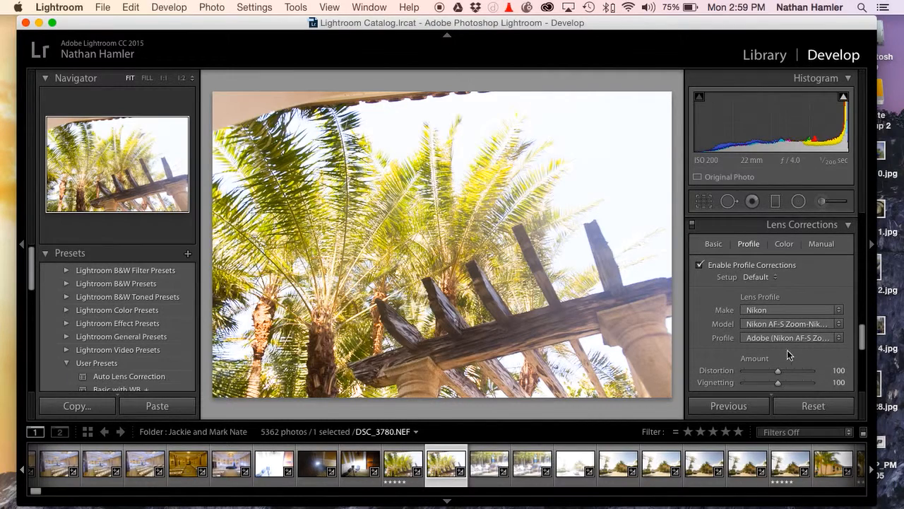
{"action": "left_click", "coordinate": [789, 338]}
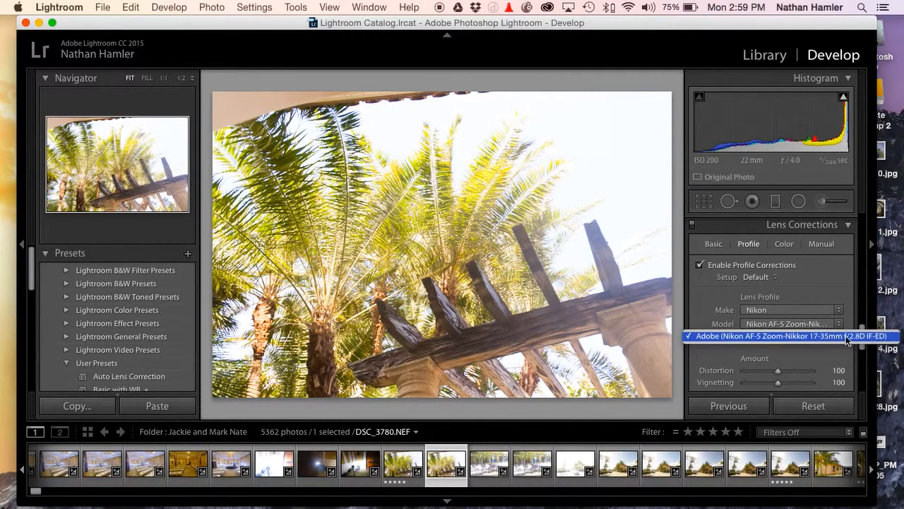
{"action": "left_click", "coordinate": [827, 284]}
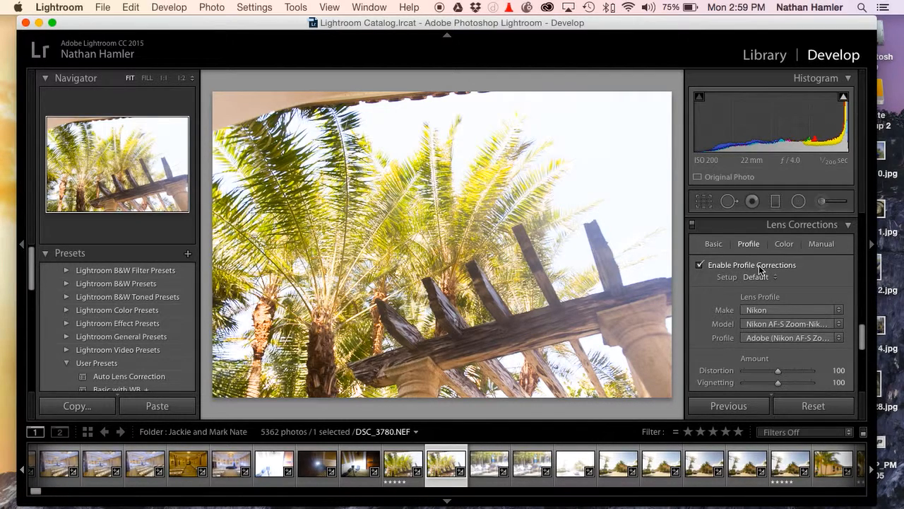
Compare the photo's distortion and vignetting by repeatedly switching the selected Nikon lens profile correction off and on
{"action": "left_click", "coordinate": [699, 265]}
{"action": "left_click", "coordinate": [699, 267]}
{"action": "left_click", "coordinate": [699, 267]}
{"action": "left_click", "coordinate": [699, 267]}
{"action": "left_click", "coordinate": [699, 267]}
{"action": "left_click", "coordinate": [699, 267]}
{"action": "left_click", "coordinate": [699, 267]}
{"action": "left_click", "coordinate": [699, 267]}
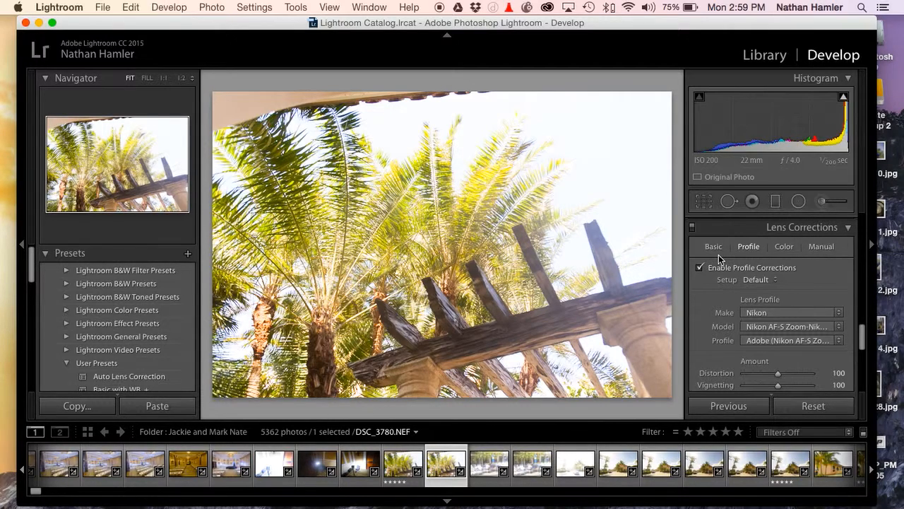
Expand Camera Calibration and set the camera profile to Camera Neutral v4
{"action": "scroll", "coordinate": [769, 272], "scroll_direction": "up", "scroll_amount": 5}
{"action": "scroll", "coordinate": [769, 272], "scroll_direction": "down", "scroll_amount": 5}
{"action": "scroll", "coordinate": [768, 274], "scroll_direction": "down", "scroll_amount": 10}
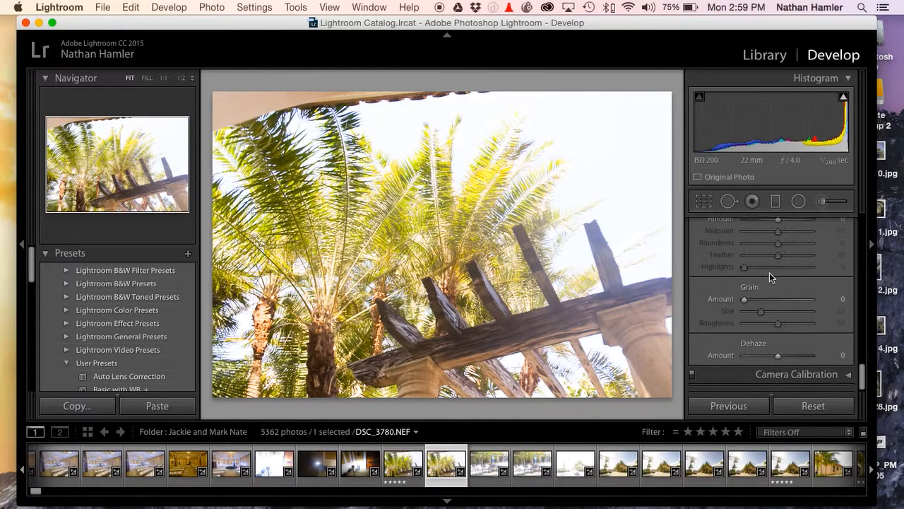
{"action": "left_click", "coordinate": [797, 371]}
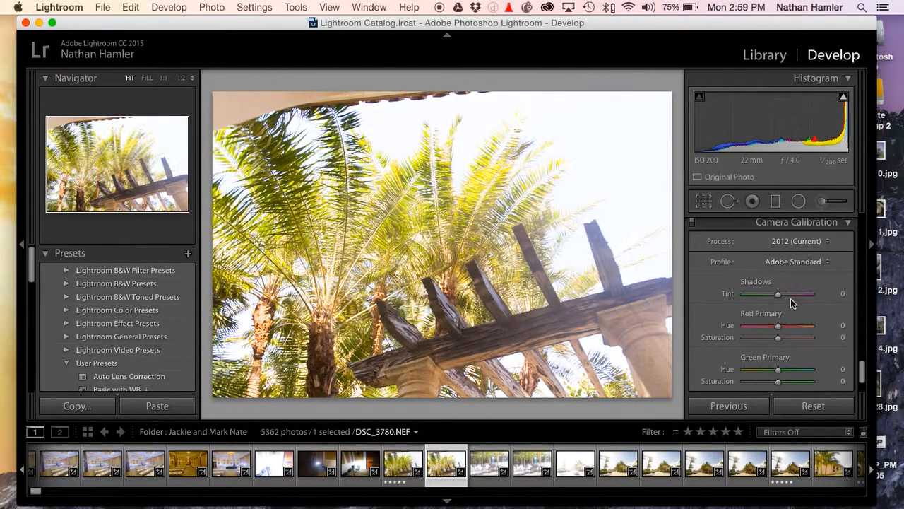
{"action": "left_click", "coordinate": [786, 263]}
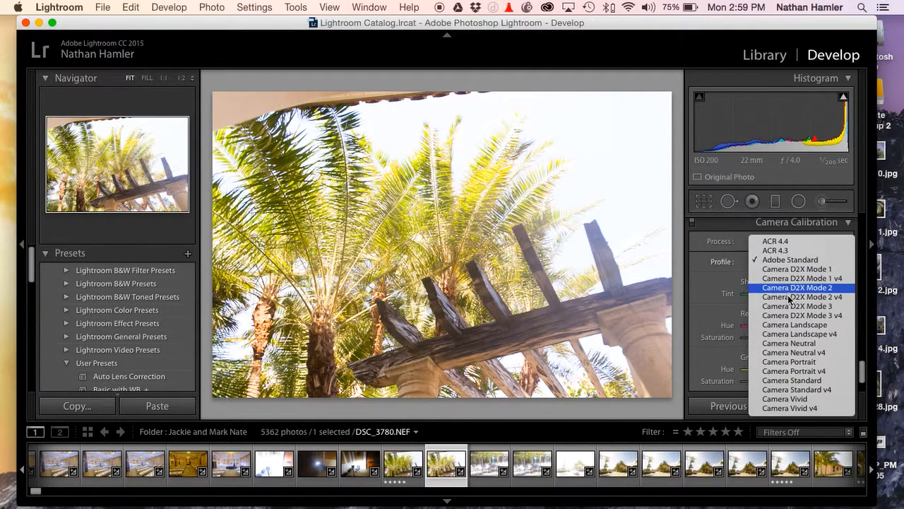
{"action": "left_click", "coordinate": [803, 353]}
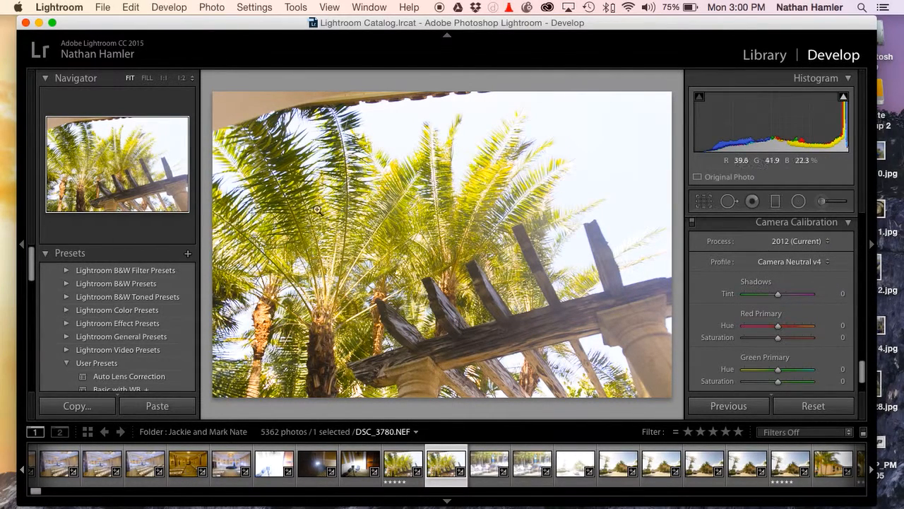
Switch the camera profile to Adobe Standard for comparison and return it to Camera Neutral v4
{"action": "left_click", "coordinate": [785, 263]}
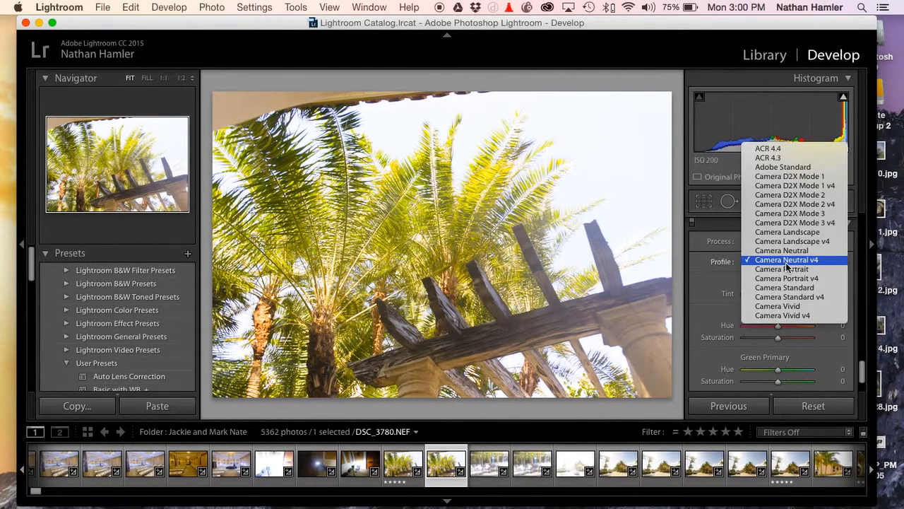
{"action": "left_click", "coordinate": [791, 167]}
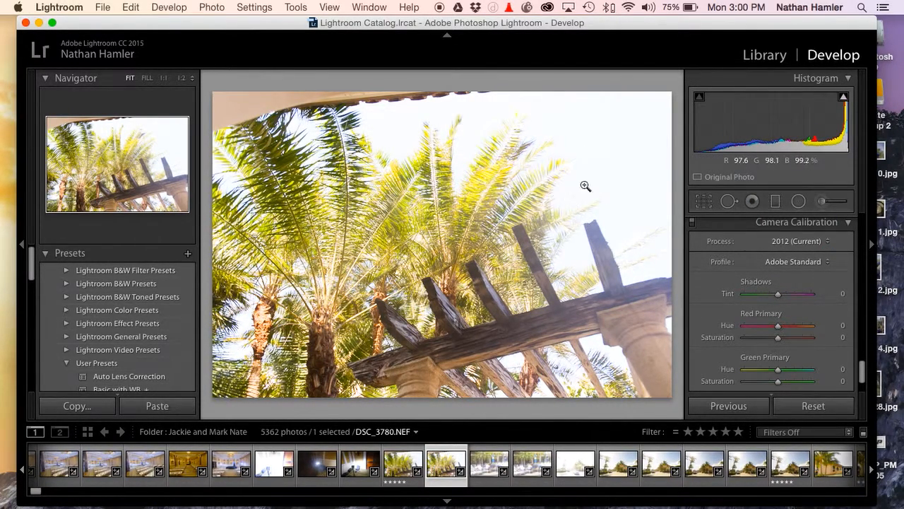
{"action": "left_click", "coordinate": [779, 261]}
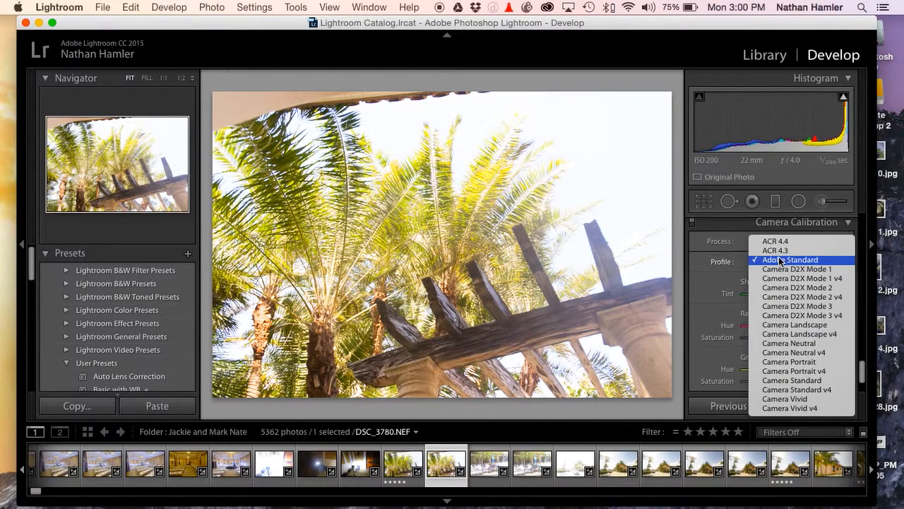
{"action": "left_click", "coordinate": [801, 351]}
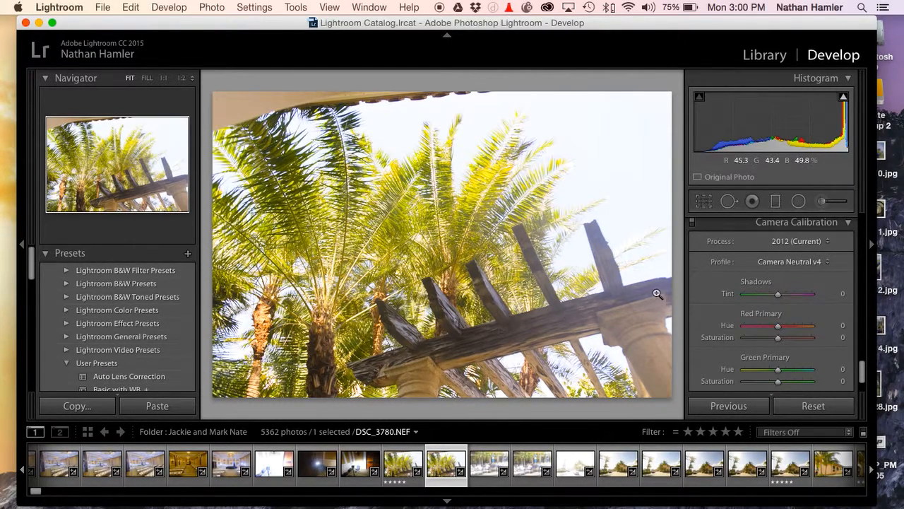
Lower the photo's Blacks to -78 in the Basic tone adjustments
{"action": "scroll", "coordinate": [791, 312], "scroll_direction": "up", "scroll_amount": 10}
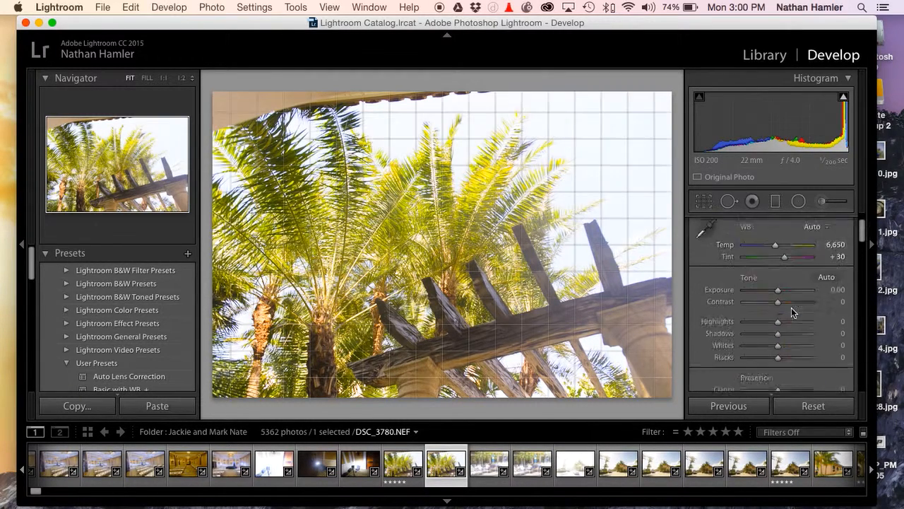
{"action": "scroll", "coordinate": [791, 311], "scroll_direction": "down", "scroll_amount": 1}
{"action": "left_click_drag", "start_coordinate": [778, 325], "coordinate": [753, 329]}
{"action": "scroll", "coordinate": [752, 327], "scroll_direction": "up", "scroll_amount": 1}
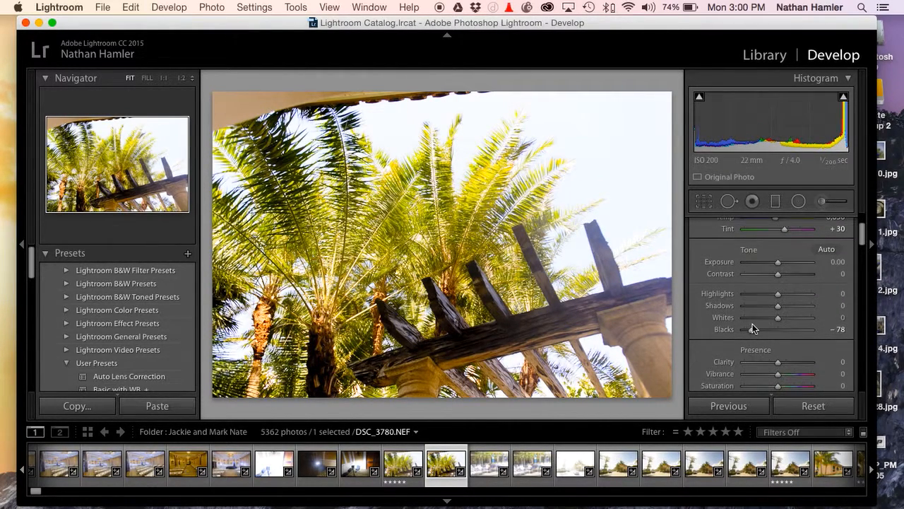
Switch repeatedly between the before and after views to compare the photo with its edits
{"action": "key", "text": "backslash"}
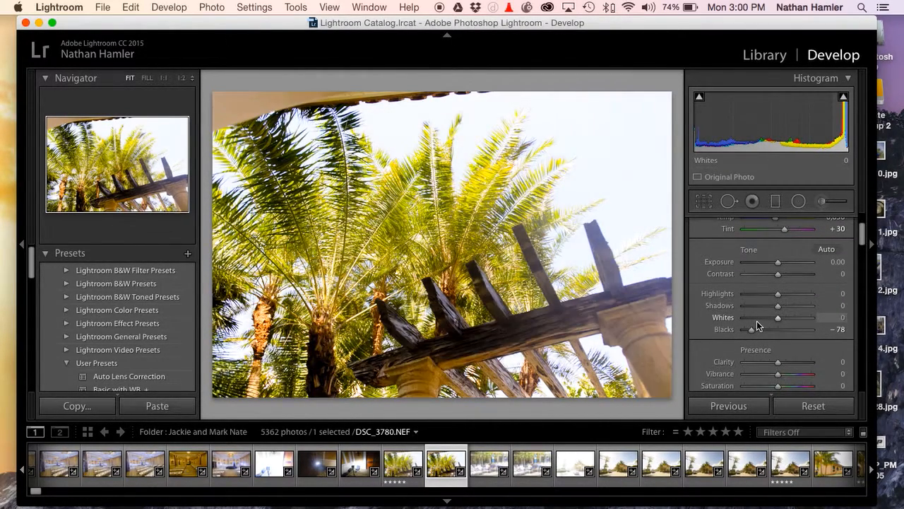
{"action": "key", "text": "backslash"}
{"action": "key", "text": "backslash"}
{"action": "key", "text": "backslash"}
{"action": "key", "text": "backslash"}
{"action": "key", "text": "backslash"}
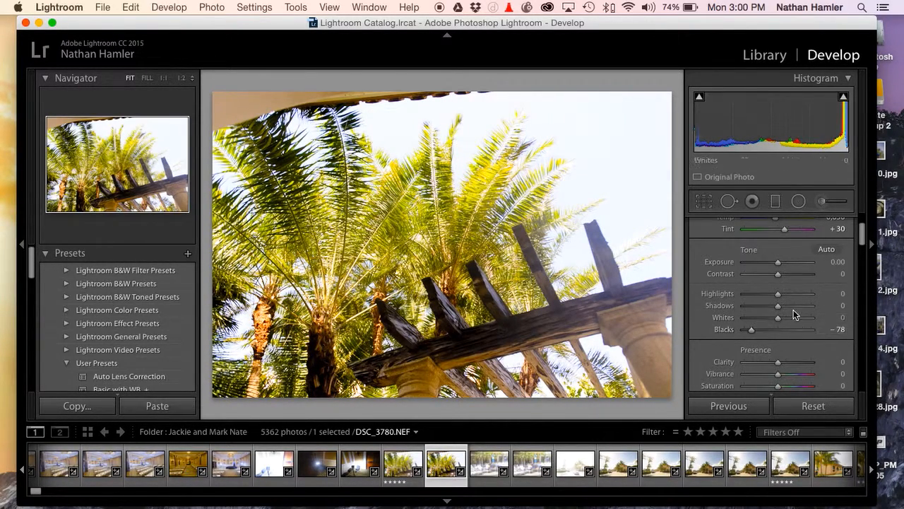
Set the Blacks to -66 and the sharpening amount to 56
{"action": "left_click_drag", "start_coordinate": [750, 335], "coordinate": [754, 332]}
{"action": "scroll", "coordinate": [785, 321], "scroll_direction": "down", "scroll_amount": 1}
{"action": "scroll", "coordinate": [779, 306], "scroll_direction": "down", "scroll_amount": 5}
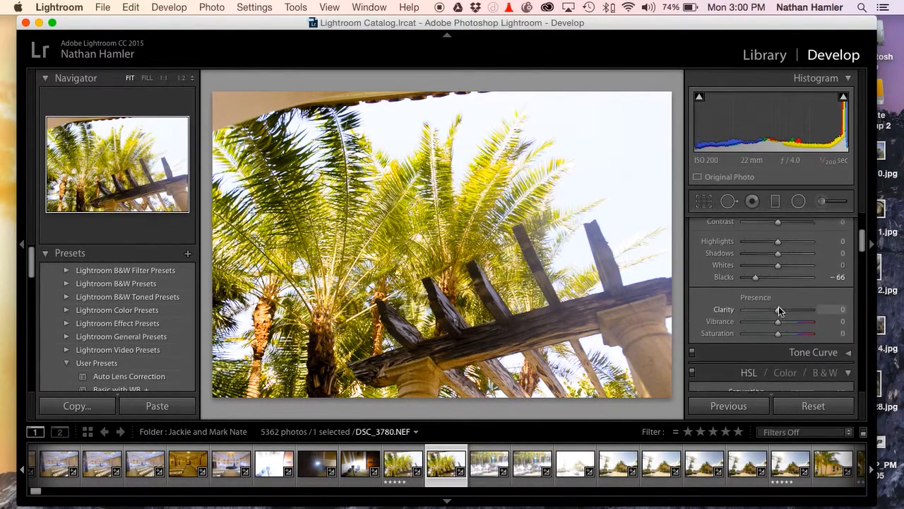
{"action": "scroll", "coordinate": [780, 311], "scroll_direction": "down", "scroll_amount": 3}
{"action": "scroll", "coordinate": [770, 283], "scroll_direction": "down", "scroll_amount": 5}
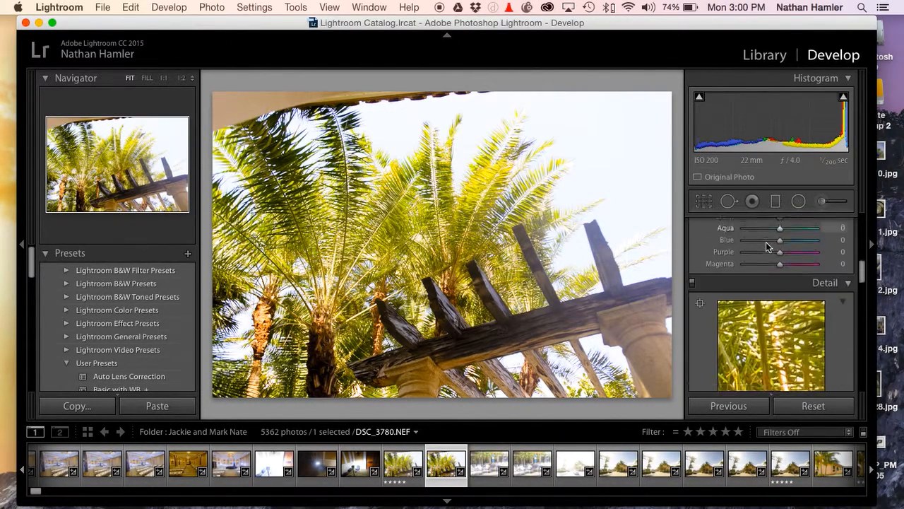
{"action": "left_click_drag", "start_coordinate": [768, 352], "coordinate": [769, 352]}
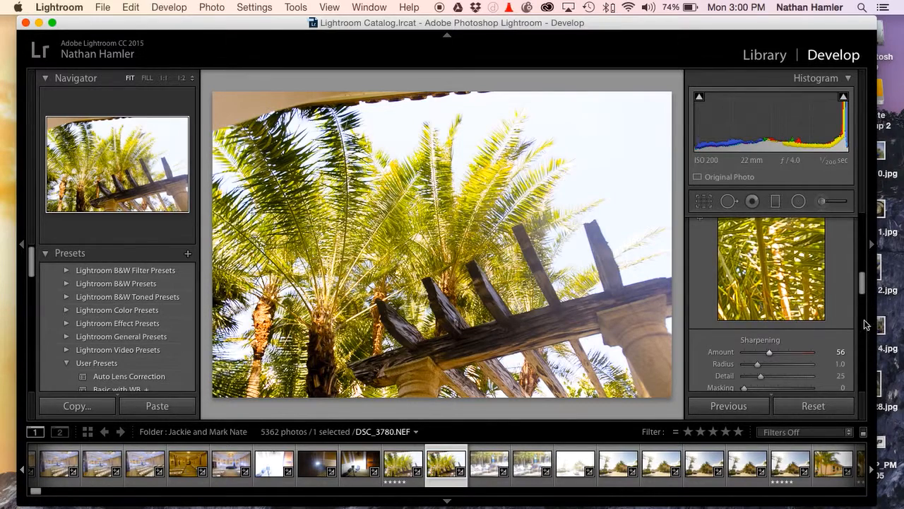
Save the current adjustments as a new develop preset named Screen Flow Demo in the User Presets folder
{"action": "scroll", "coordinate": [846, 320], "scroll_direction": "up", "scroll_amount": 15}
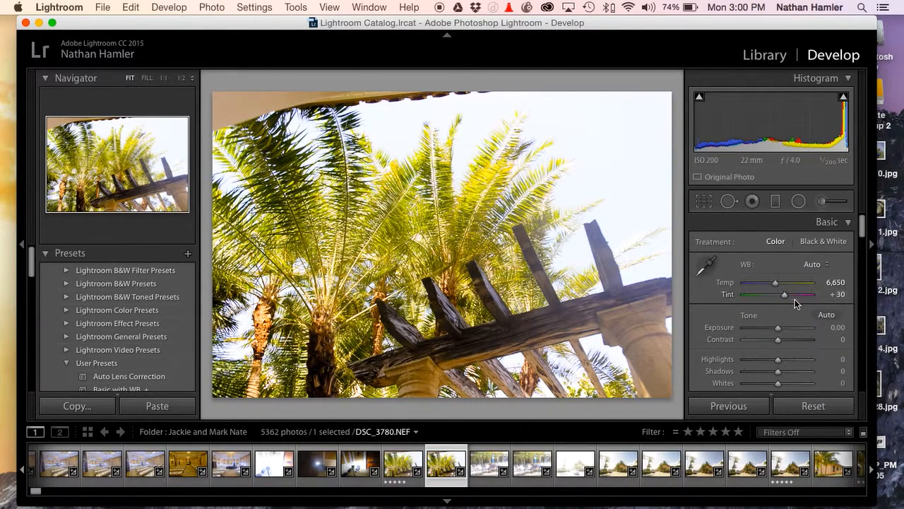
{"action": "scroll", "coordinate": [136, 305], "scroll_direction": "down", "scroll_amount": 3}
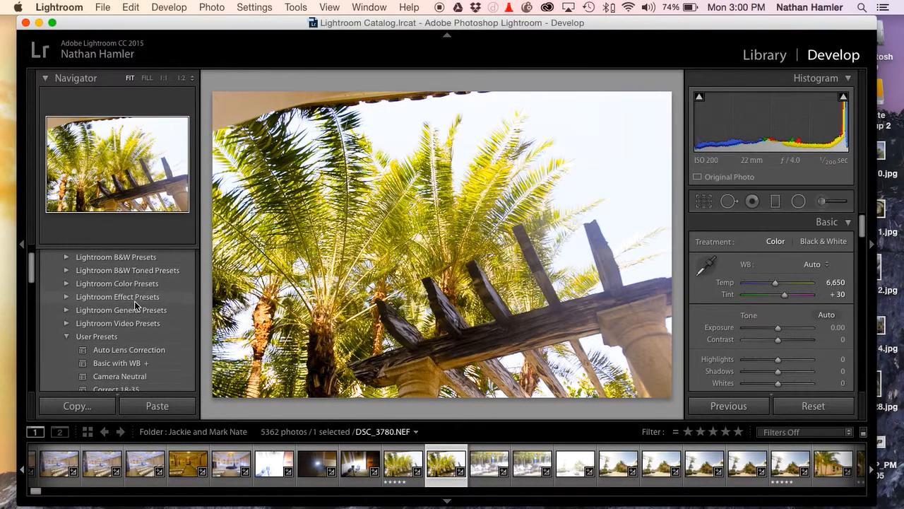
{"action": "scroll", "coordinate": [136, 305], "scroll_direction": "down", "scroll_amount": 5}
{"action": "scroll", "coordinate": [116, 310], "scroll_direction": "up", "scroll_amount": 3}
{"action": "scroll", "coordinate": [117, 310], "scroll_direction": "up", "scroll_amount": 5}
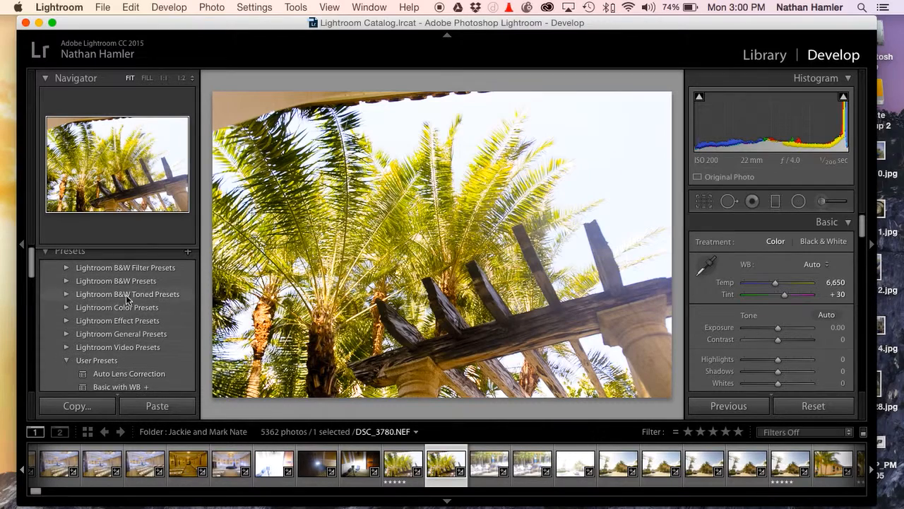
{"action": "left_click", "coordinate": [188, 255]}
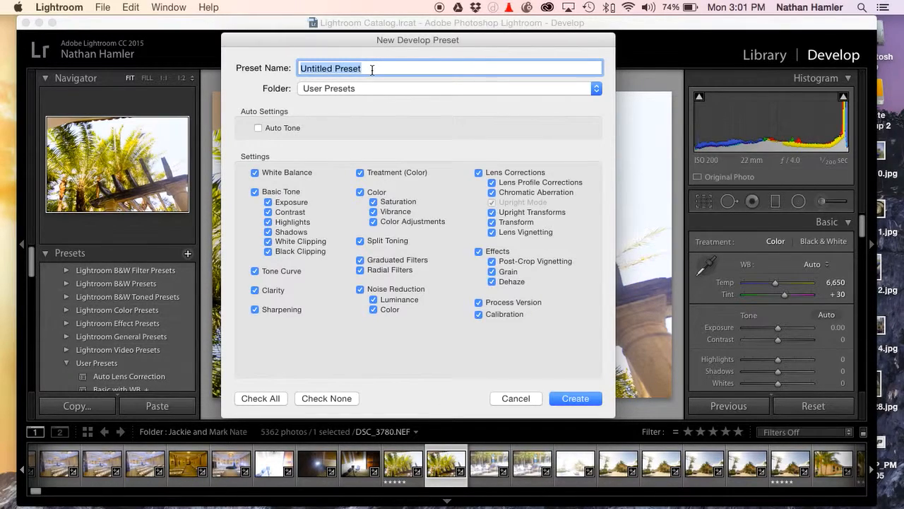
{"action": "type", "text": "Screen Flow Demo"}
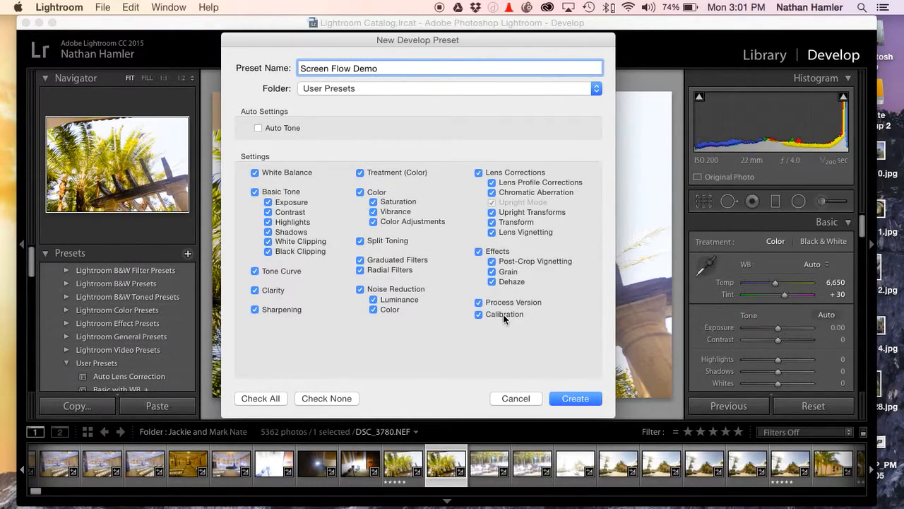
{"action": "left_click", "coordinate": [568, 398]}
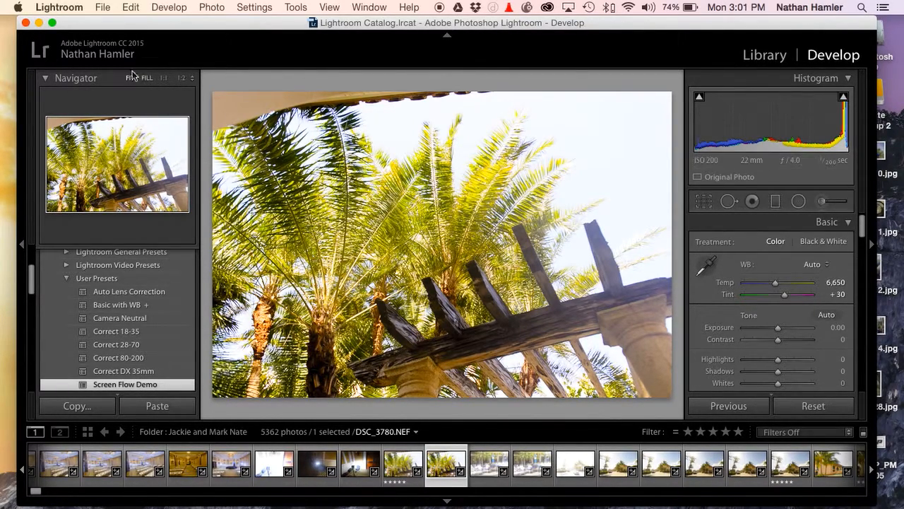
Start an import from the Library and select the couple's DNGs folder in Dropbox as the source, browsing its photos
{"action": "key", "text": "e"}
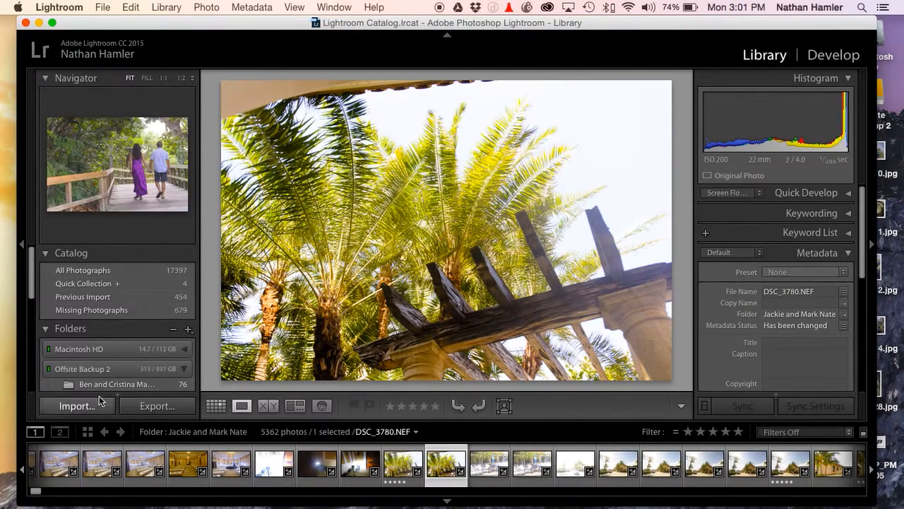
{"action": "left_click", "coordinate": [98, 406]}
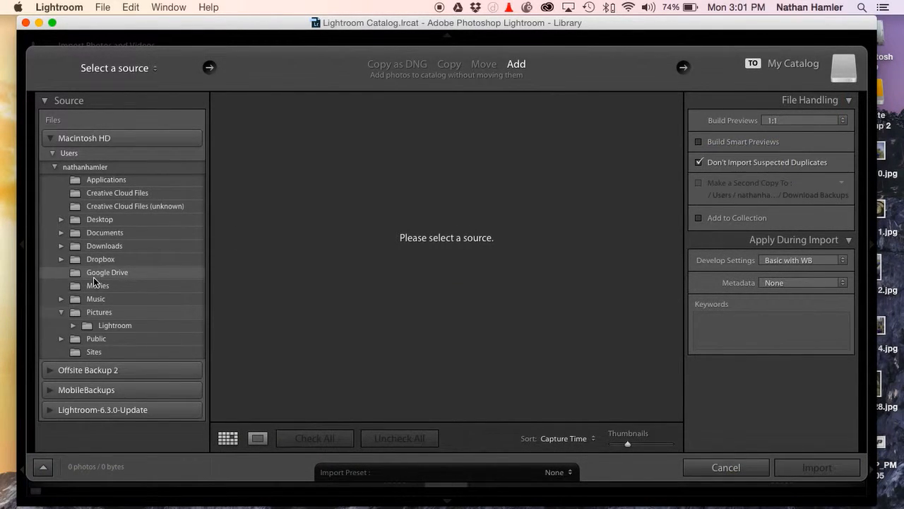
{"action": "left_click", "coordinate": [61, 258]}
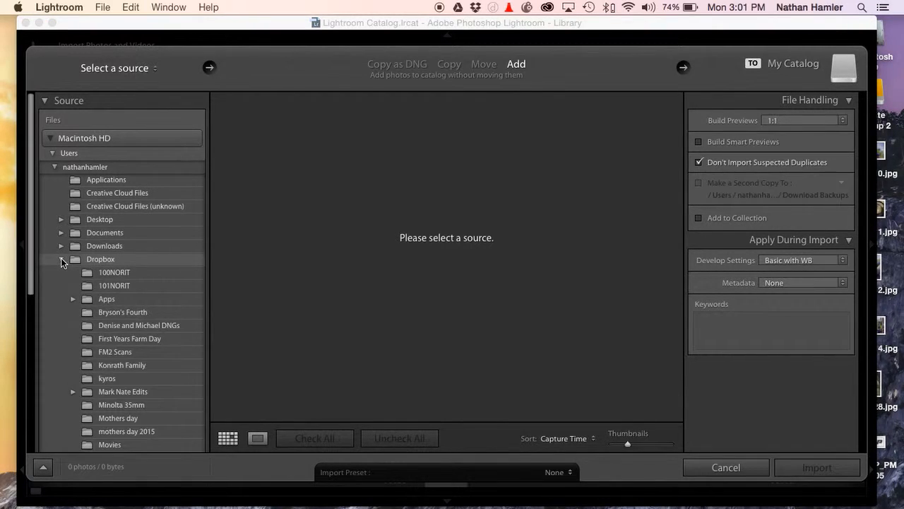
{"action": "scroll", "coordinate": [92, 297], "scroll_direction": "down", "scroll_amount": 1}
{"action": "left_click", "coordinate": [102, 316]}
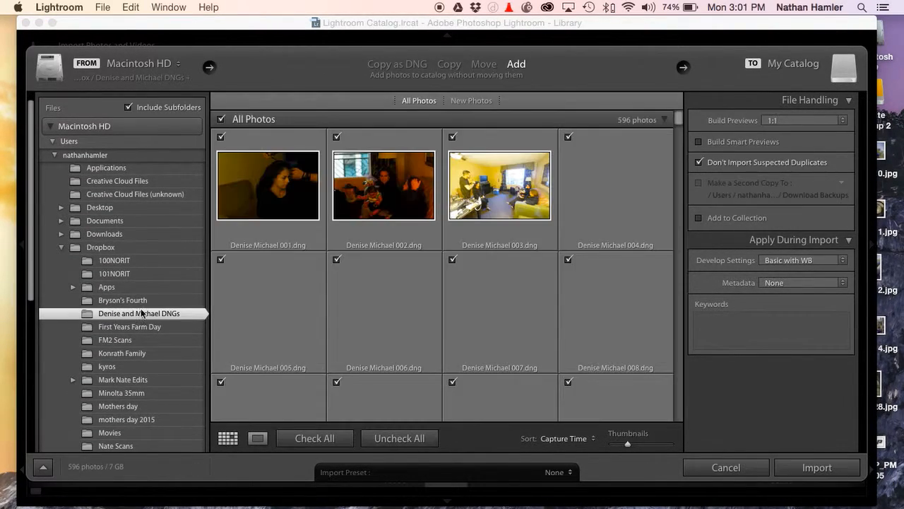
{"action": "scroll", "coordinate": [587, 255], "scroll_direction": "down", "scroll_amount": 10}
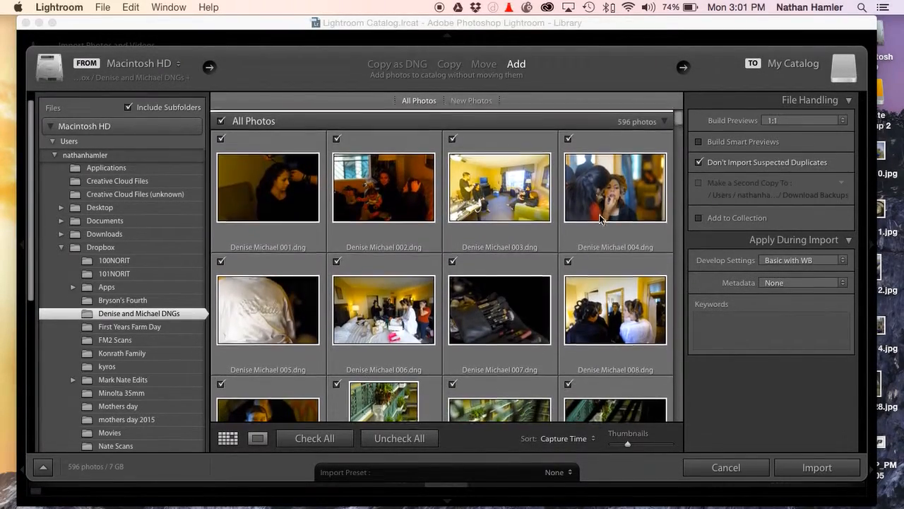
{"action": "scroll", "coordinate": [600, 219], "scroll_direction": "down", "scroll_amount": 10}
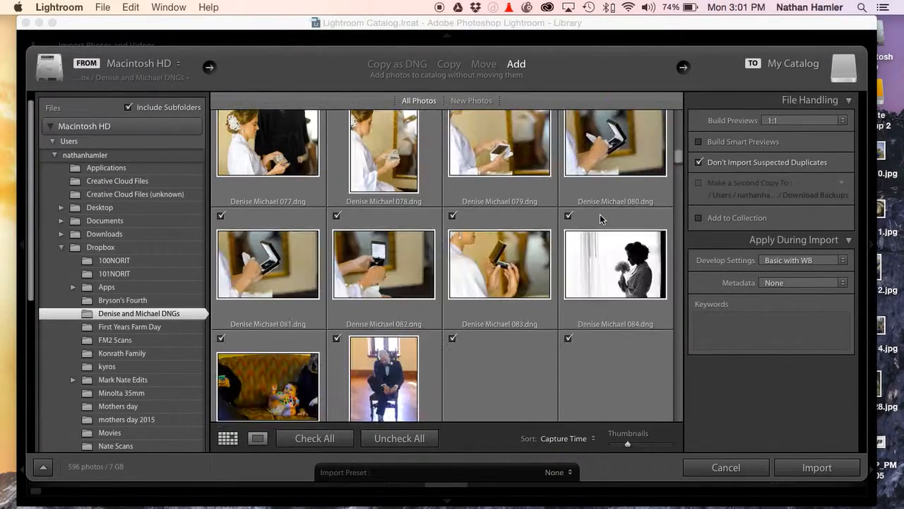
Browse the couple's photos in the import window and exclude all of them from the import
{"action": "scroll", "coordinate": [601, 219], "scroll_direction": "down", "scroll_amount": 10}
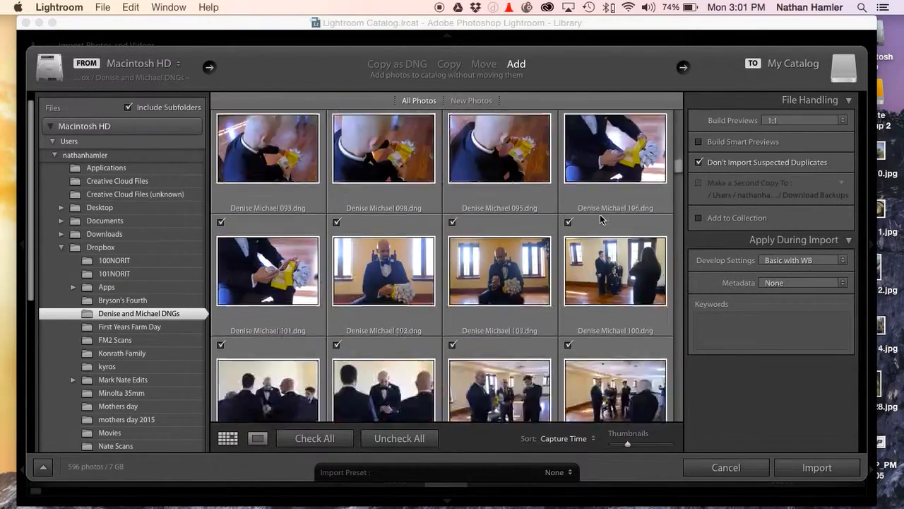
{"action": "scroll", "coordinate": [600, 219], "scroll_direction": "up", "scroll_amount": 20}
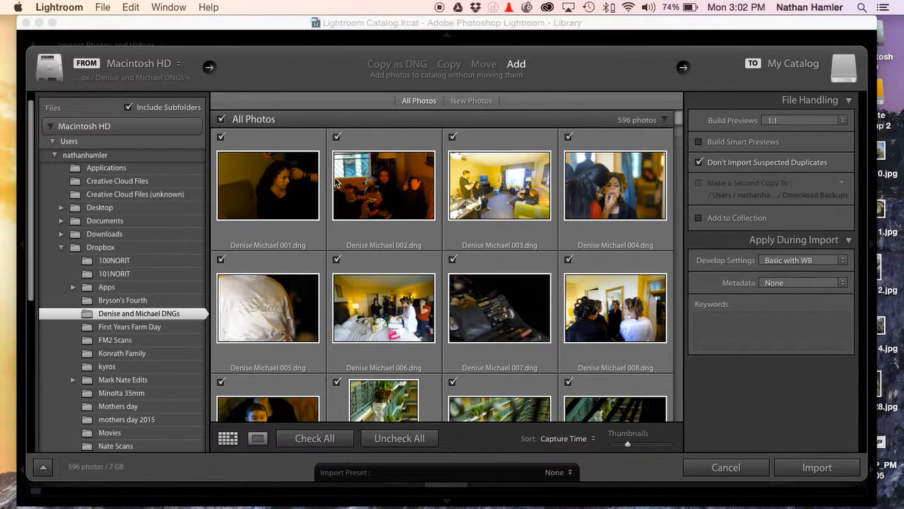
{"action": "left_click", "coordinate": [395, 437]}
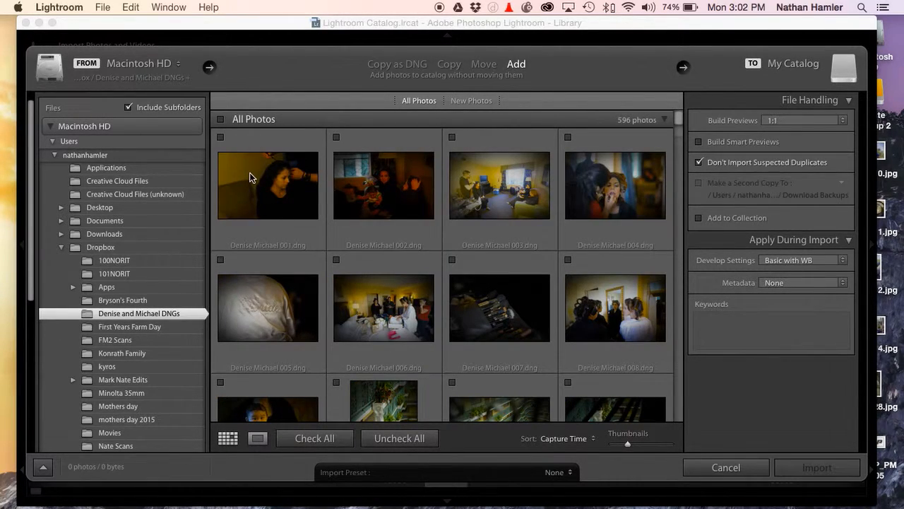
{"action": "scroll", "coordinate": [249, 180], "scroll_direction": "down", "scroll_amount": 2}
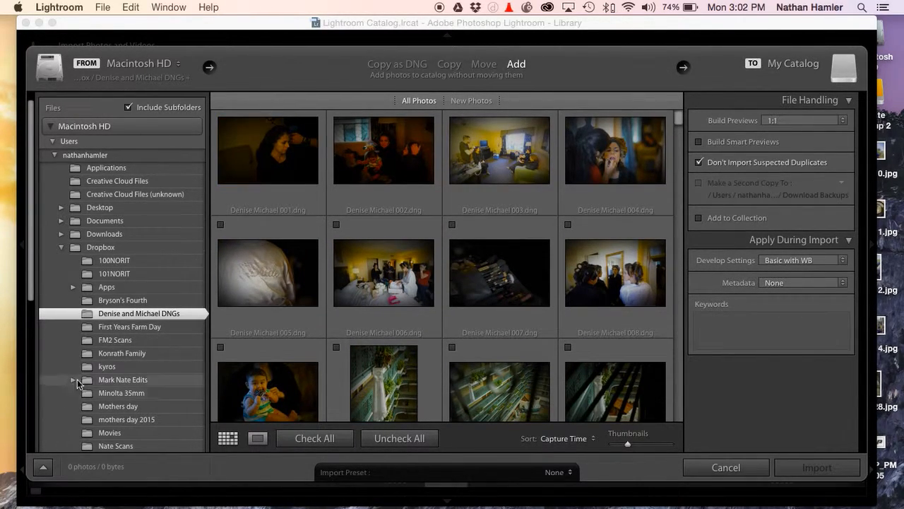
Switch the import source to the family's portrait folder in Dropbox and mark its first four photos for import
{"action": "left_click", "coordinate": [110, 355]}
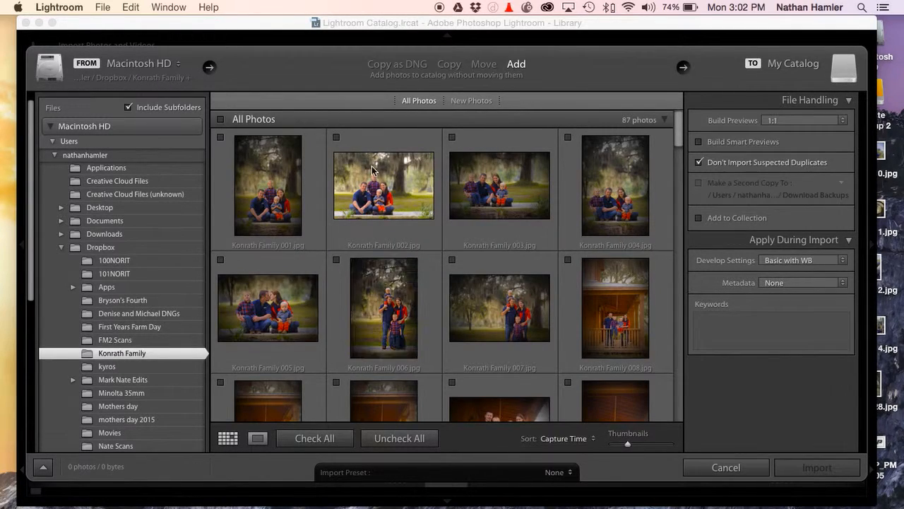
{"action": "left_click_drag", "start_coordinate": [293, 151], "coordinate": [574, 193]}
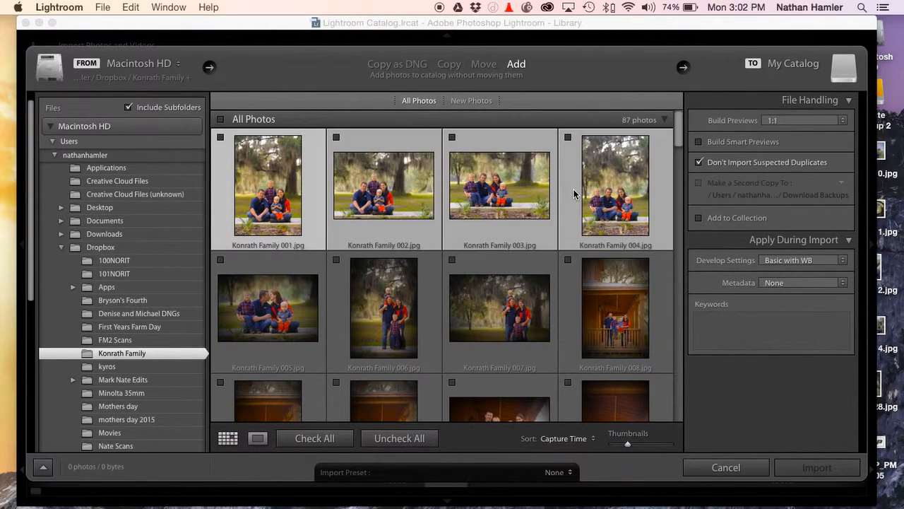
{"action": "left_click", "coordinate": [452, 138]}
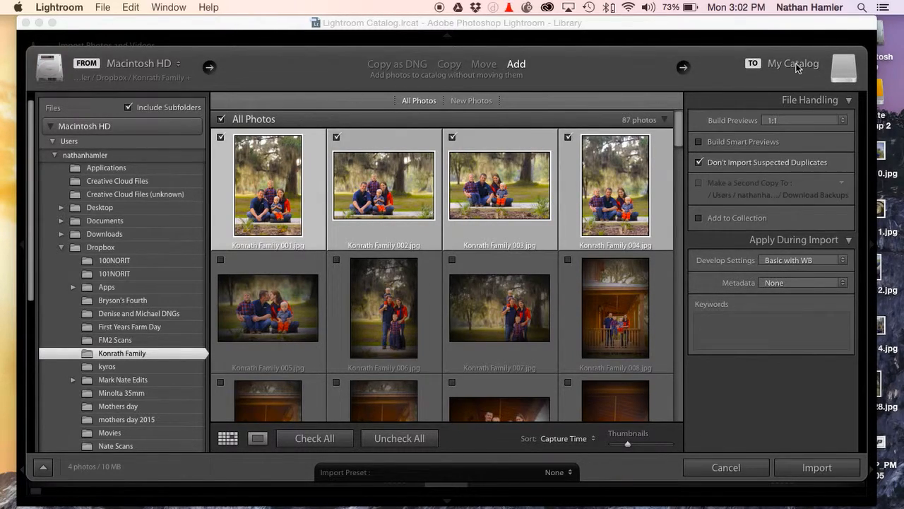
Set the import method to Copy with the recent Lightroom Projects folder as the destination
{"action": "left_click", "coordinate": [449, 65]}
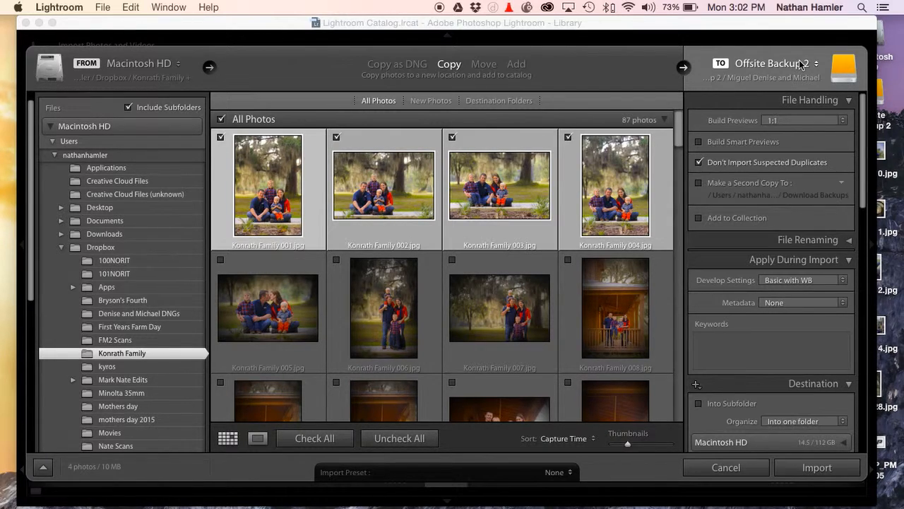
{"action": "left_click", "coordinate": [800, 64]}
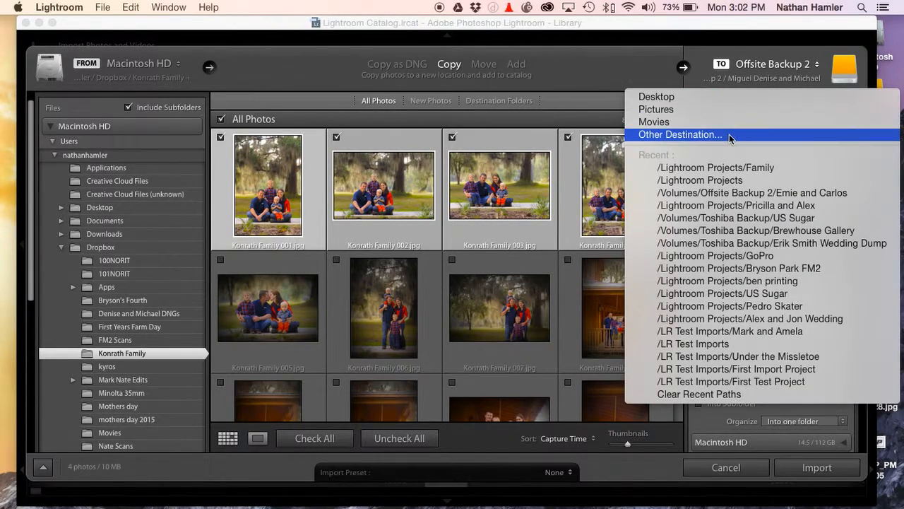
{"action": "left_click", "coordinate": [735, 182]}
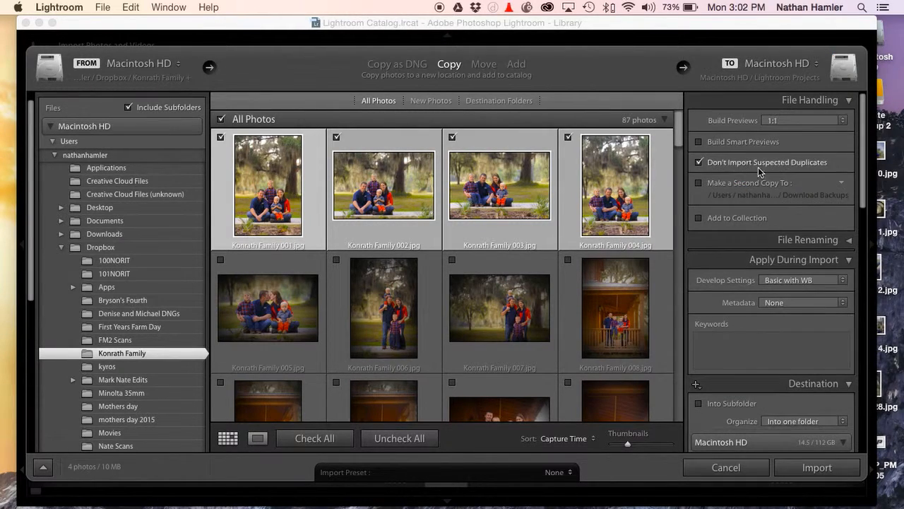
Create a folder named Screen Flow Demo on the Offsite Backup 2 drive and choose it as the import destination
{"action": "left_click", "coordinate": [793, 76]}
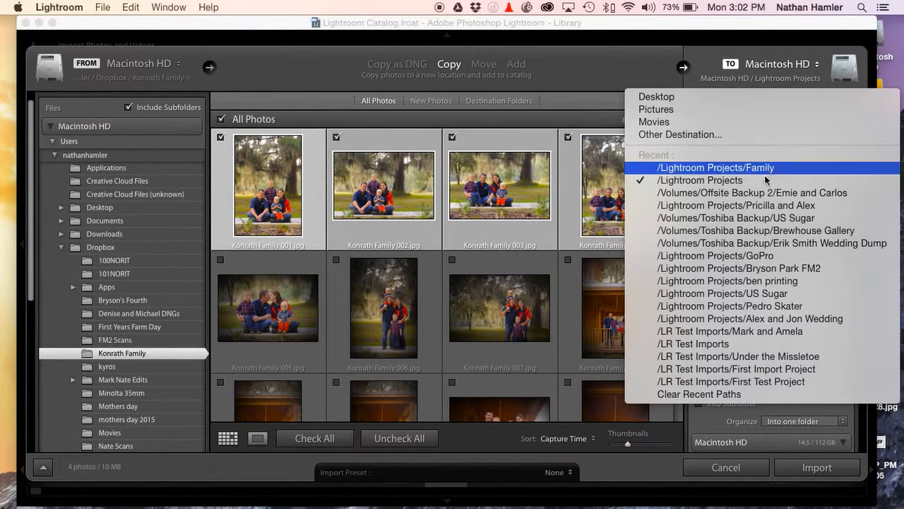
{"action": "left_click", "coordinate": [728, 135]}
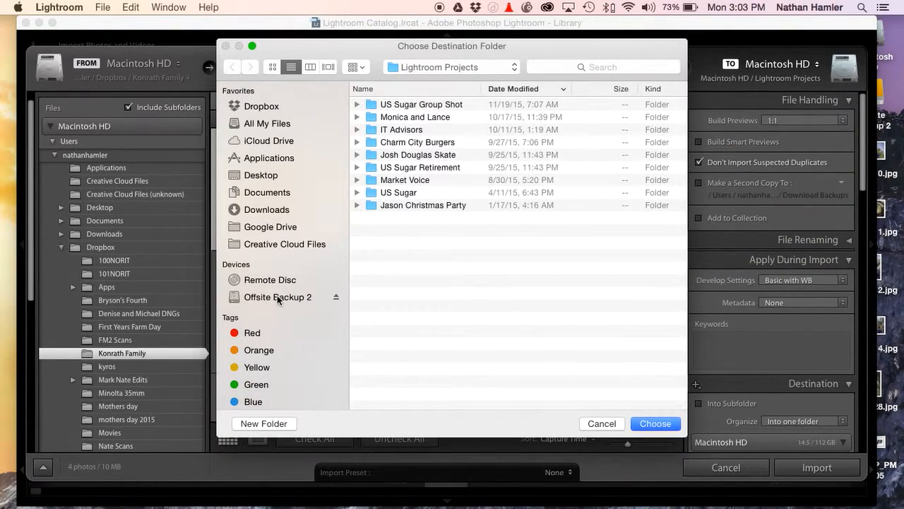
{"action": "left_click", "coordinate": [278, 298]}
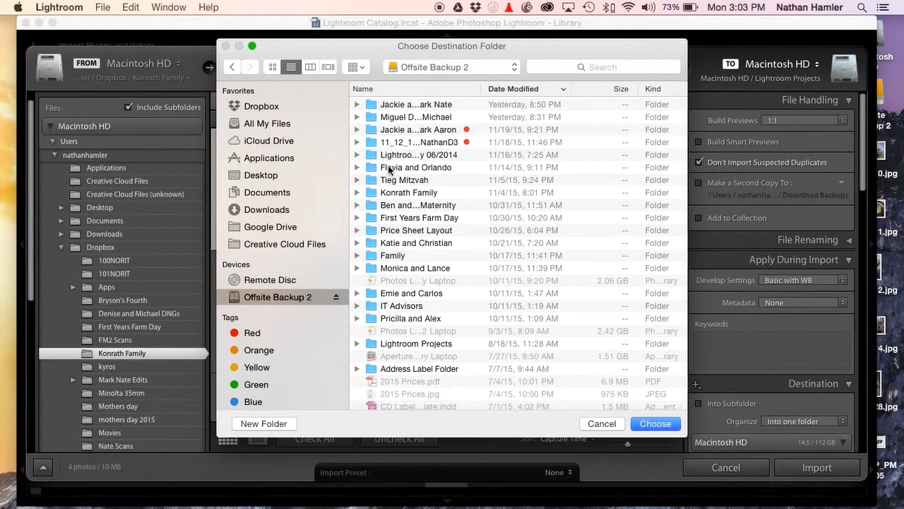
{"action": "left_click", "coordinate": [288, 424]}
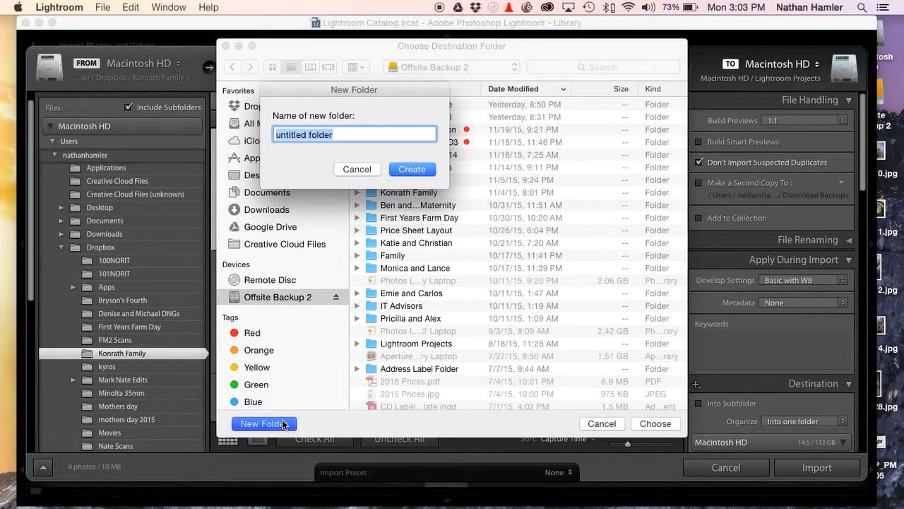
{"action": "type", "text": "Screen Flow Demo"}
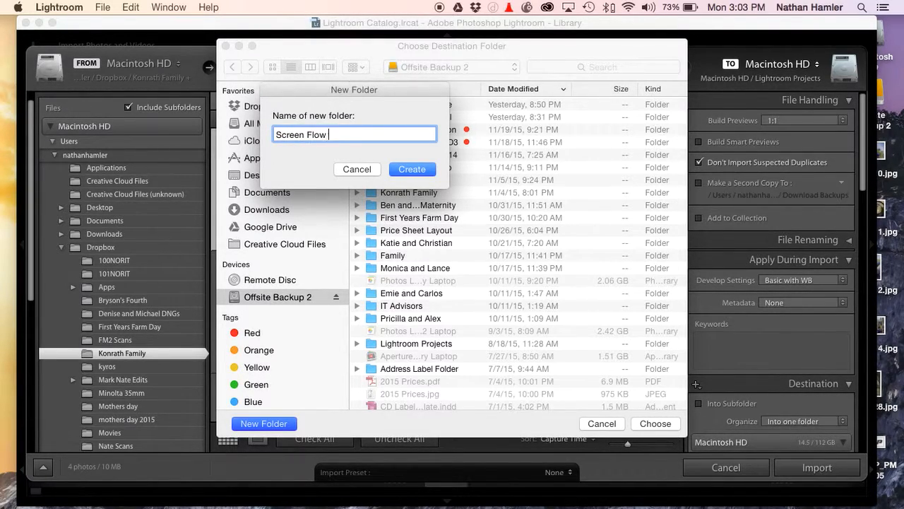
{"action": "left_click", "coordinate": [413, 170]}
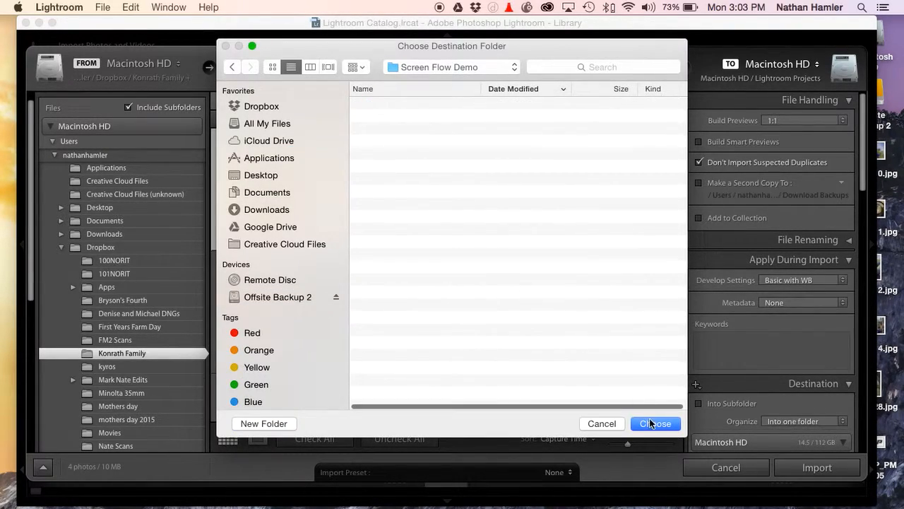
{"action": "left_click", "coordinate": [650, 423]}
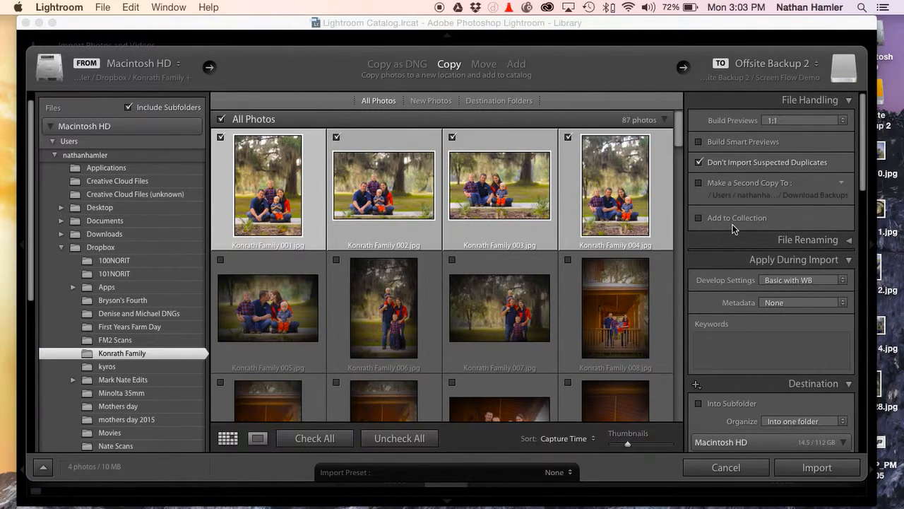
Set the develop settings applied during import to the Screen Flow Demo user preset
{"action": "left_click", "coordinate": [791, 281]}
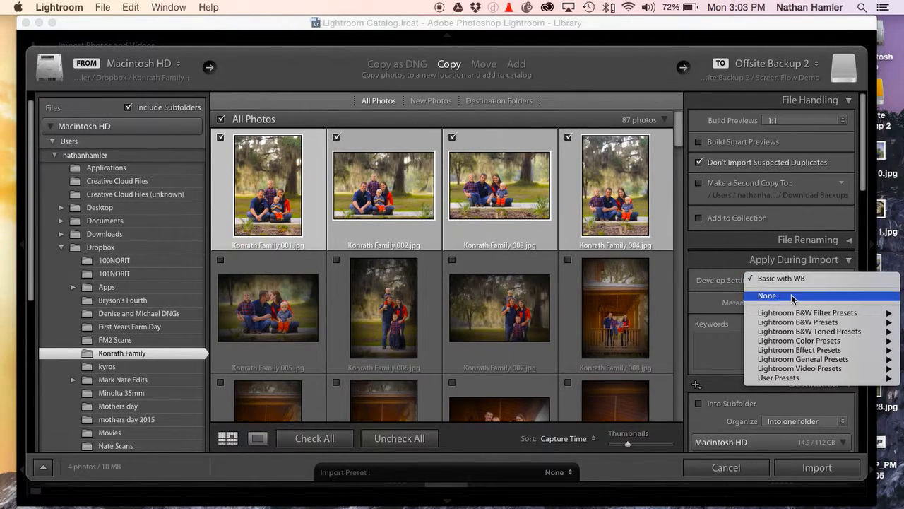
{"action": "left_click", "coordinate": [784, 295]}
{"action": "left_click", "coordinate": [795, 280]}
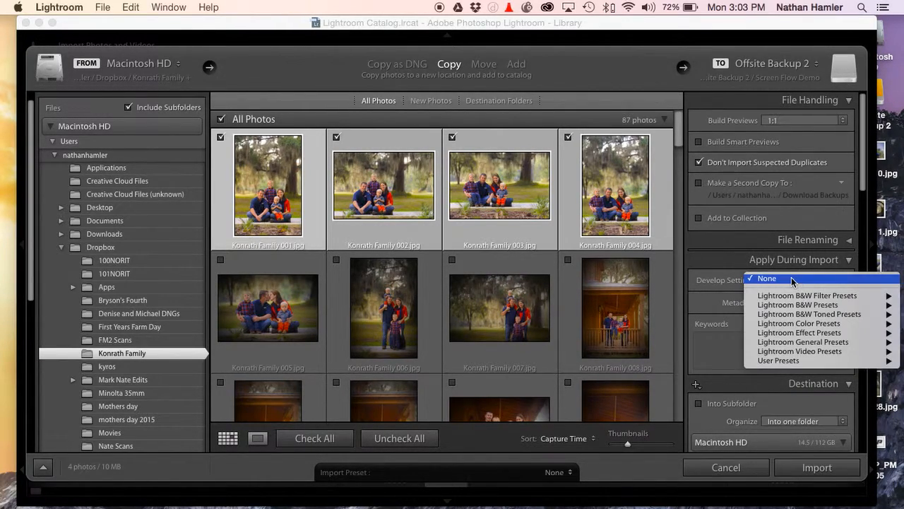
{"action": "mouse_move", "coordinate": [811, 361]}
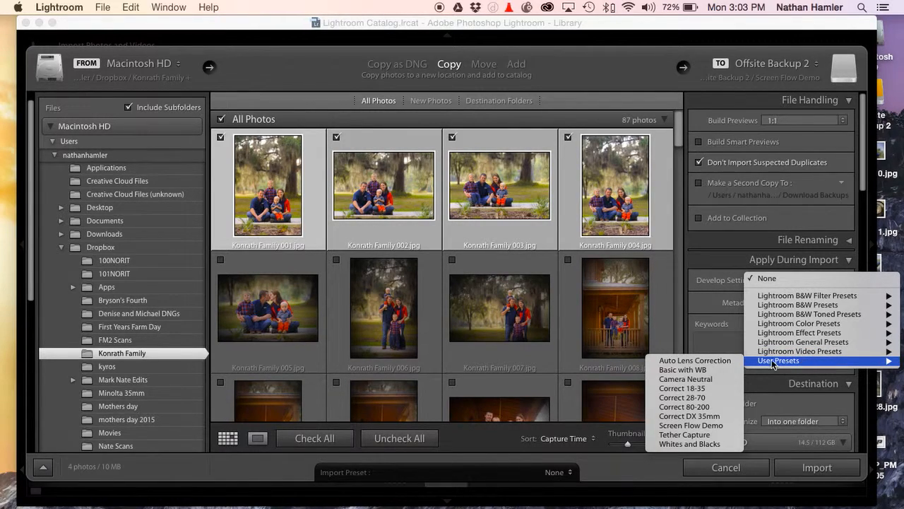
{"action": "left_click", "coordinate": [711, 425]}
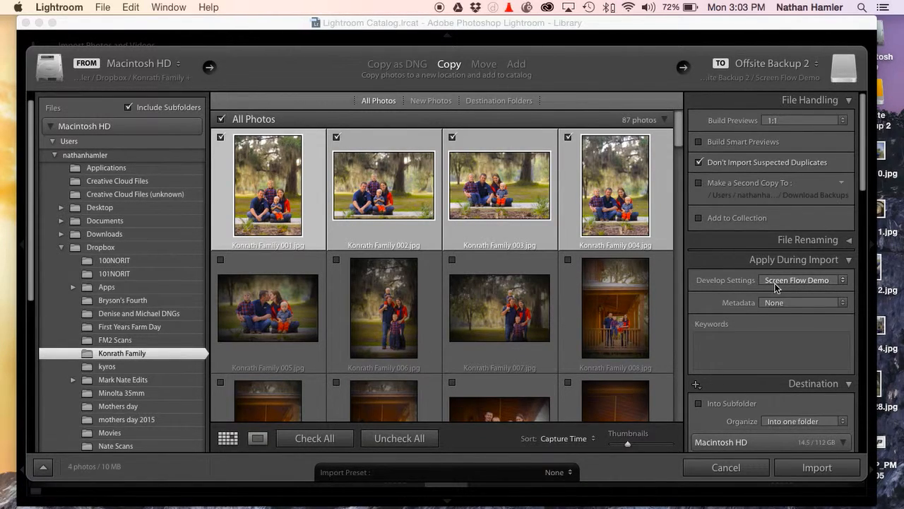
Look through the import options and the destination folders on Offsite Backup 2, collapsing the Macintosh HD folder list
{"action": "scroll", "coordinate": [776, 287], "scroll_direction": "down", "scroll_amount": 8}
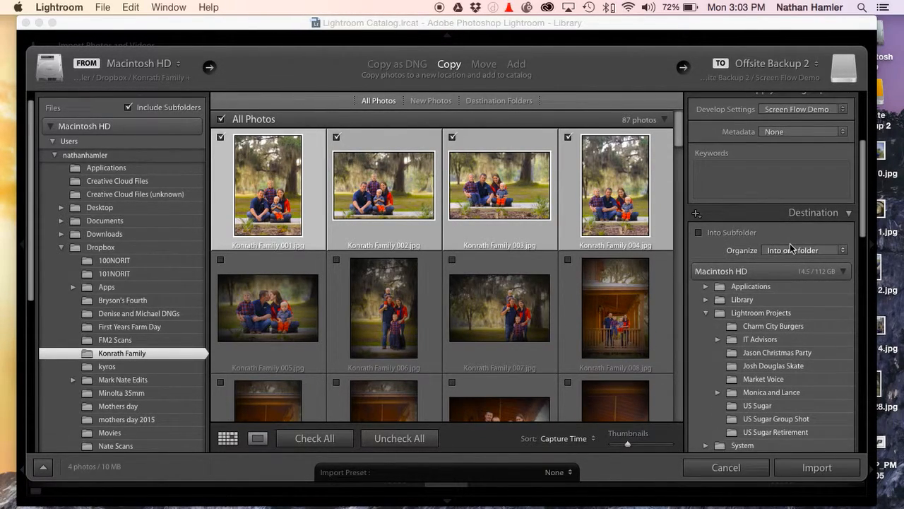
{"action": "scroll", "coordinate": [791, 247], "scroll_direction": "down", "scroll_amount": 4}
{"action": "scroll", "coordinate": [770, 241], "scroll_direction": "down", "scroll_amount": 20}
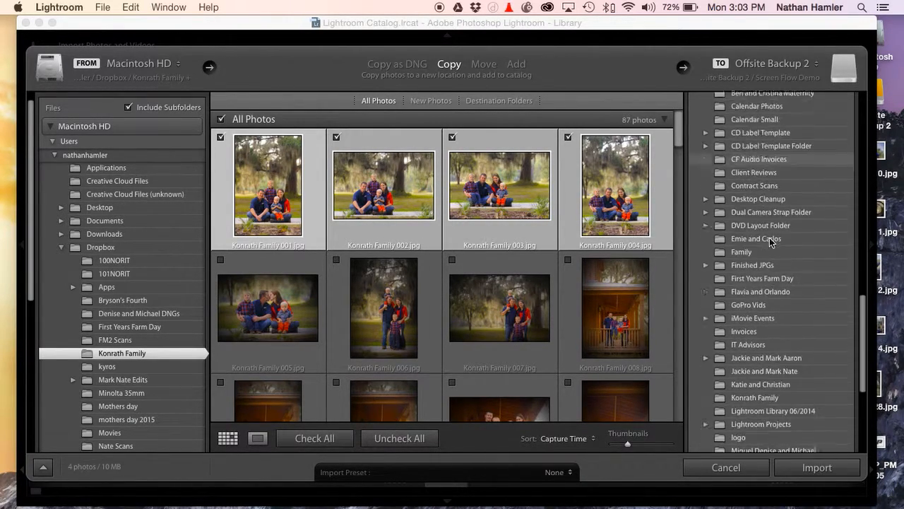
{"action": "scroll", "coordinate": [770, 242], "scroll_direction": "up", "scroll_amount": 15}
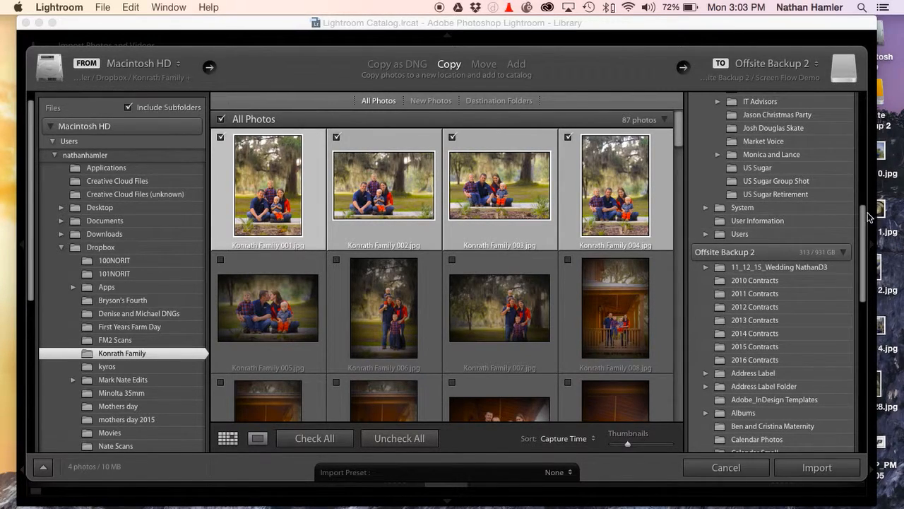
{"action": "scroll", "coordinate": [823, 222], "scroll_direction": "up", "scroll_amount": 20}
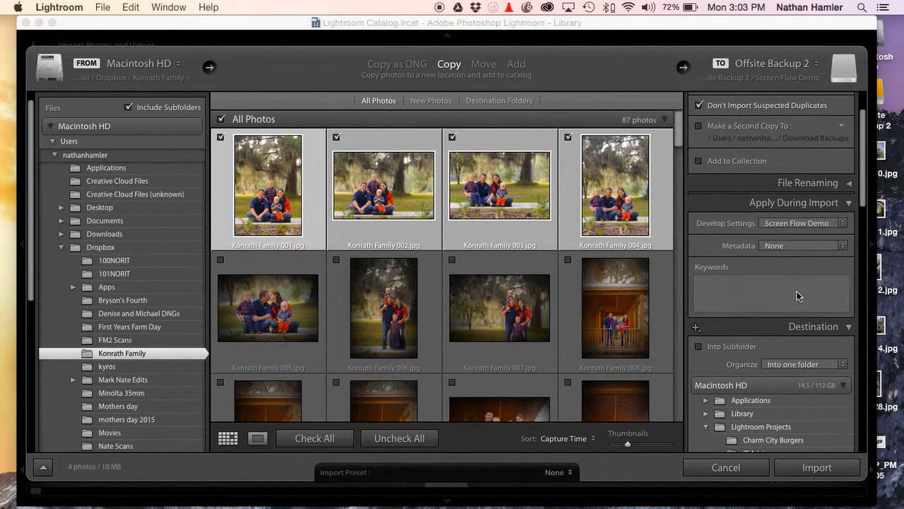
{"action": "scroll", "coordinate": [828, 371], "scroll_direction": "down", "scroll_amount": 4}
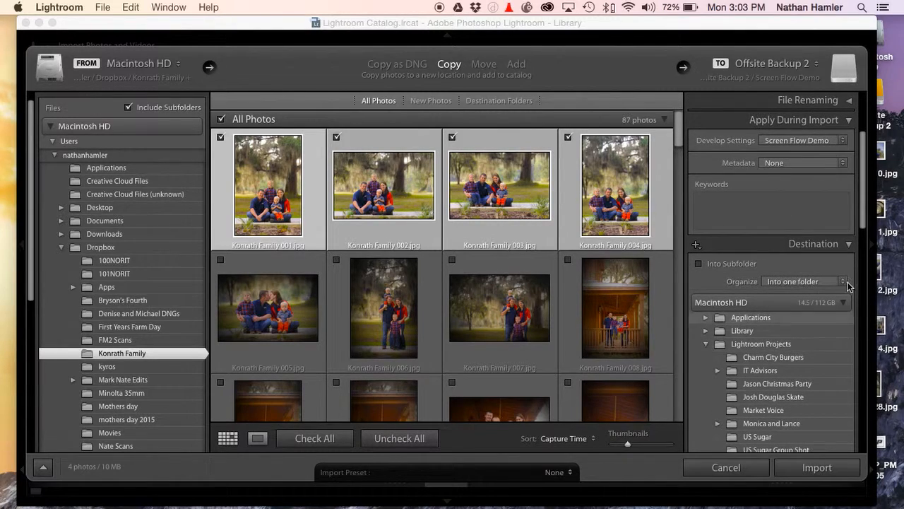
{"action": "left_click", "coordinate": [844, 302]}
{"action": "scroll", "coordinate": [816, 313], "scroll_direction": "down", "scroll_amount": 18}
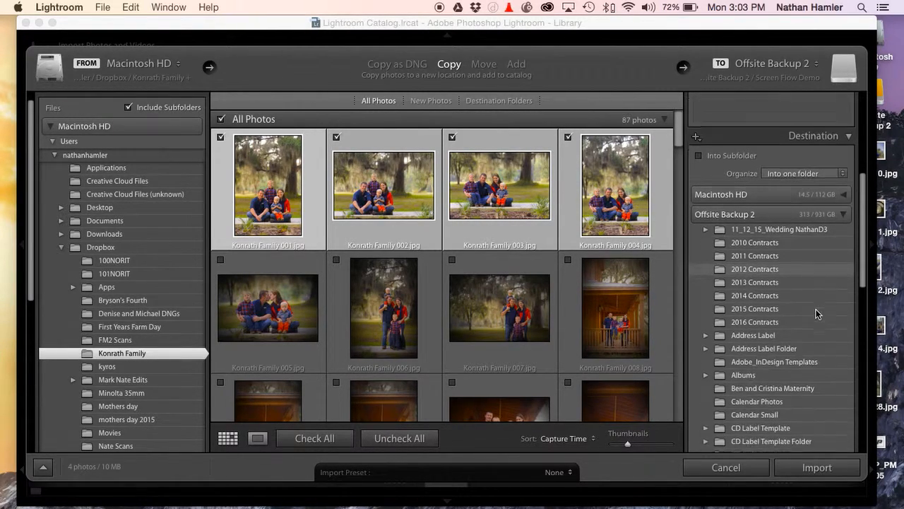
{"action": "scroll", "coordinate": [818, 314], "scroll_direction": "down", "scroll_amount": 11}
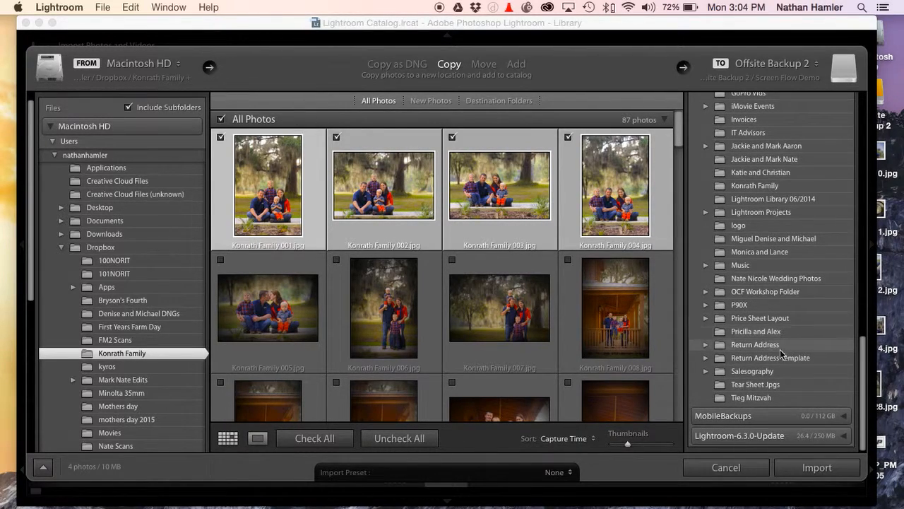
{"action": "scroll", "coordinate": [780, 384], "scroll_direction": "up", "scroll_amount": 20}
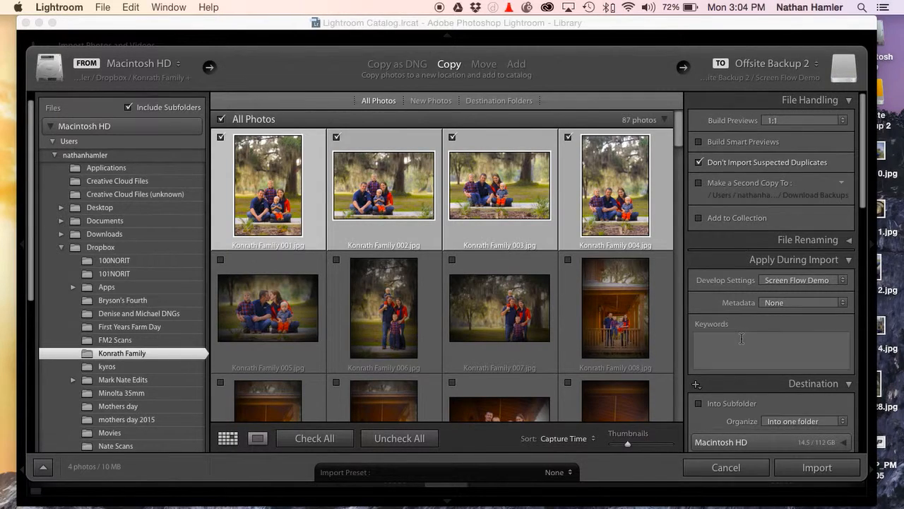
{"action": "scroll", "coordinate": [780, 170], "scroll_direction": "down", "scroll_amount": 20}
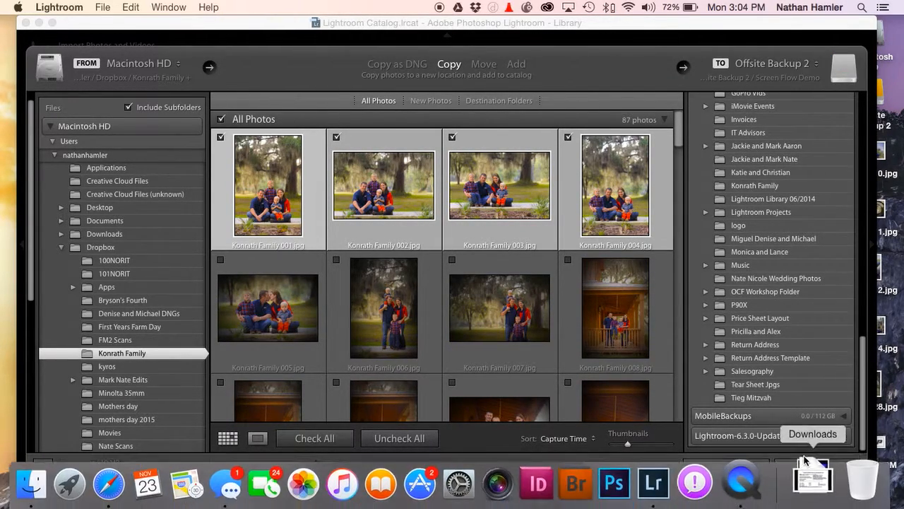
Import the four marked photos and open the Screen Flow Demo folder in the Library
{"action": "left_click", "coordinate": [813, 469]}
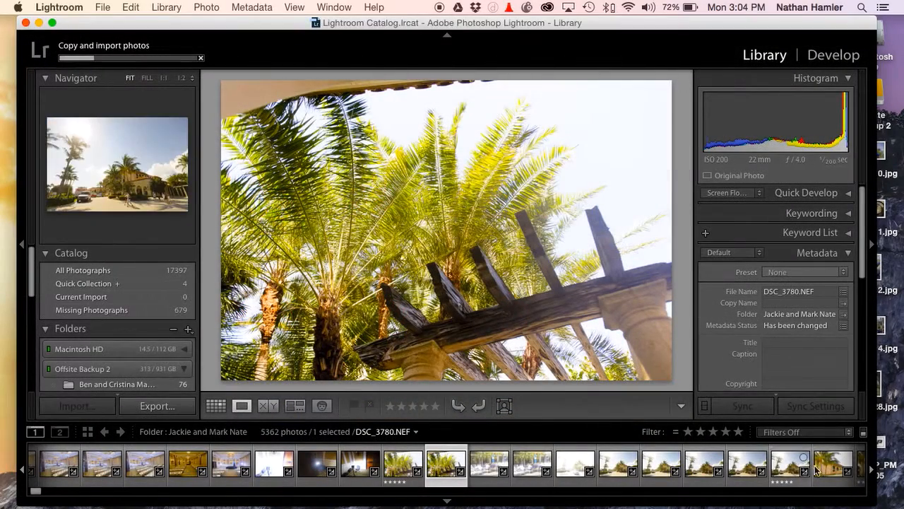
{"action": "scroll", "coordinate": [101, 304], "scroll_direction": "down", "scroll_amount": 5}
{"action": "scroll", "coordinate": [101, 307], "scroll_direction": "down", "scroll_amount": 10}
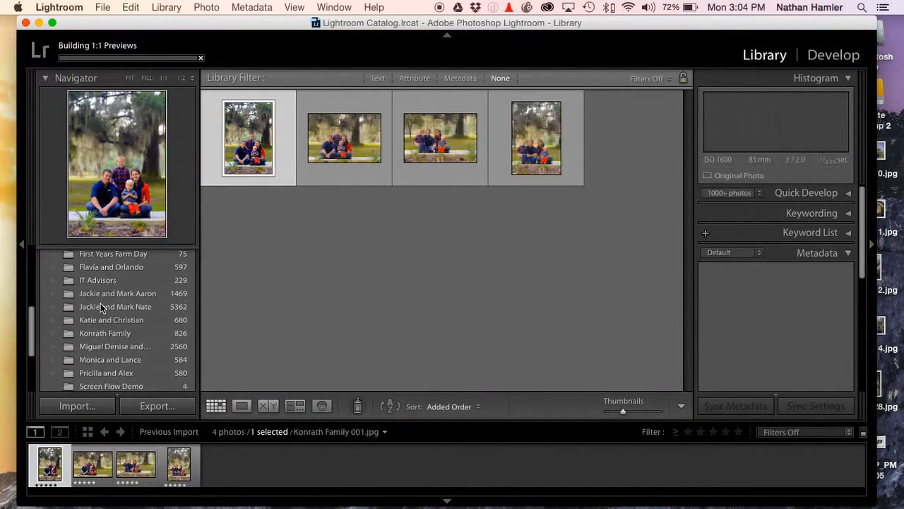
{"action": "left_click", "coordinate": [106, 293]}
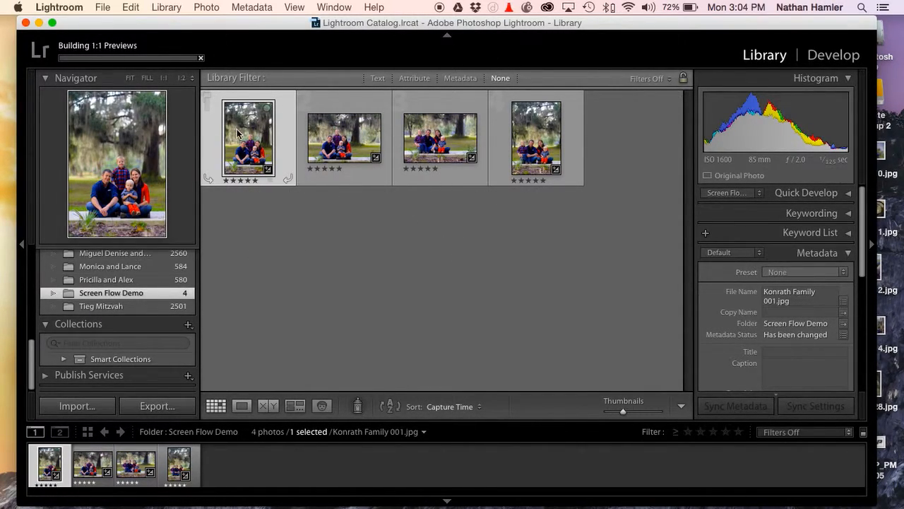
Open the first imported family photo in Loupe view and take it into the Develop module
{"action": "left_click", "coordinate": [300, 228]}
{"action": "double_click", "coordinate": [262, 126]}
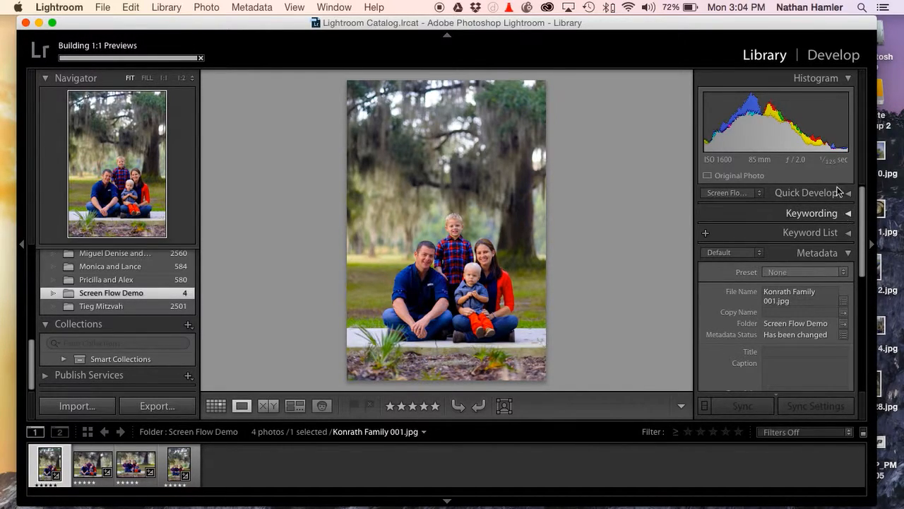
{"action": "left_click", "coordinate": [826, 66]}
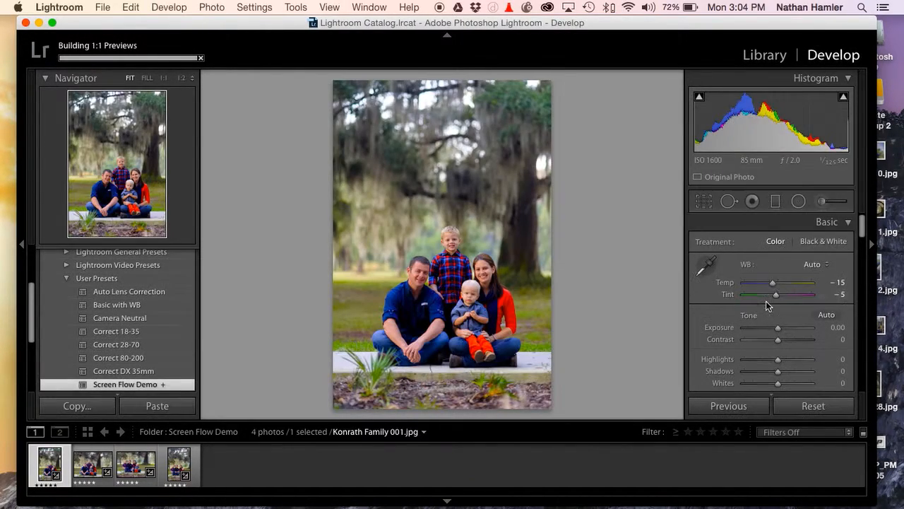
Examine the imported photo's tone, sharpening and lens profile settings, keeping the lens correction setup at Default
{"action": "scroll", "coordinate": [757, 320], "scroll_direction": "down", "scroll_amount": 15}
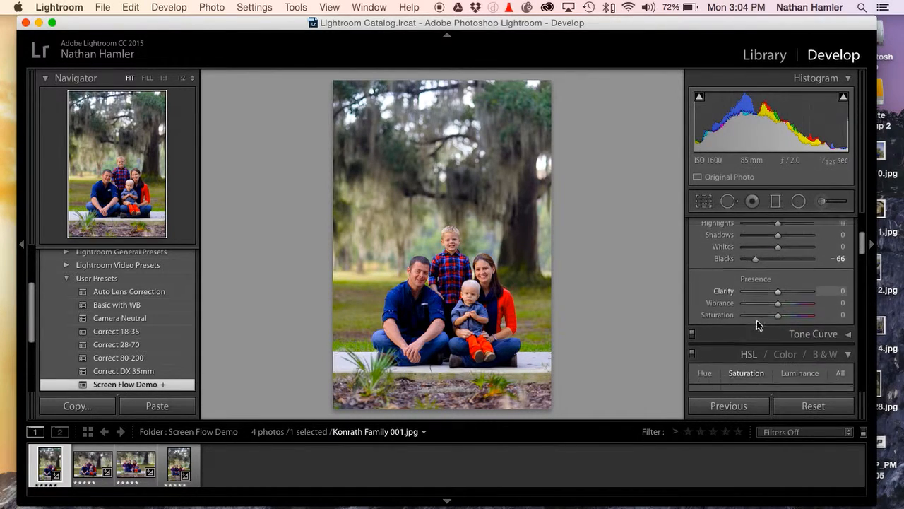
{"action": "scroll", "coordinate": [757, 320], "scroll_direction": "down", "scroll_amount": 3}
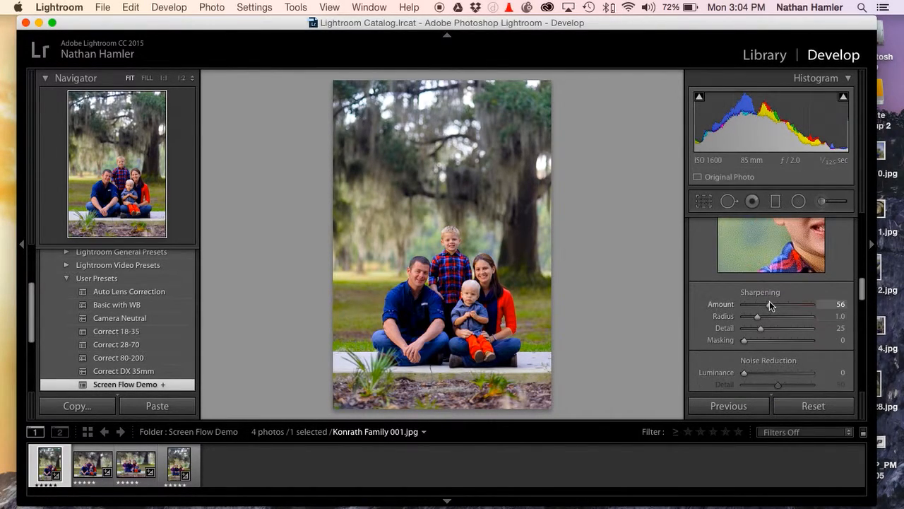
{"action": "scroll", "coordinate": [767, 302], "scroll_direction": "down", "scroll_amount": 5}
{"action": "scroll", "coordinate": [770, 300], "scroll_direction": "down", "scroll_amount": 3}
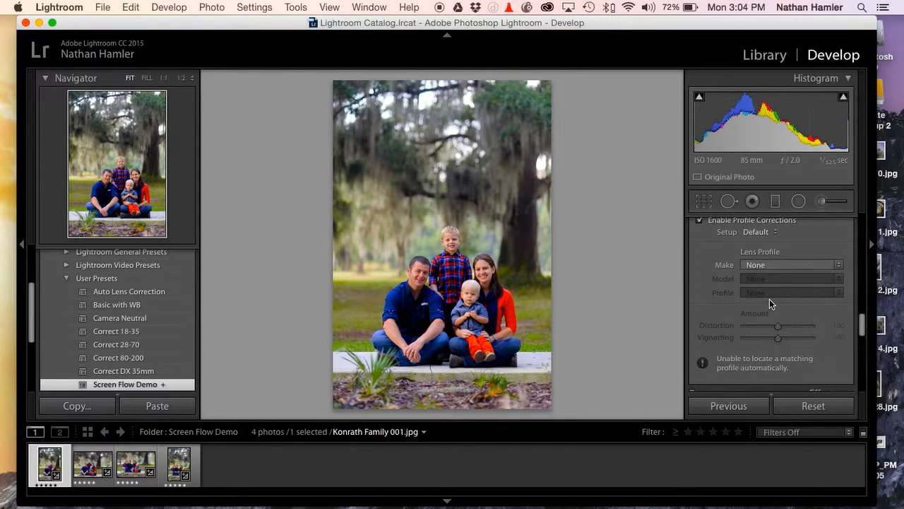
{"action": "scroll", "coordinate": [769, 298], "scroll_direction": "up", "scroll_amount": 2}
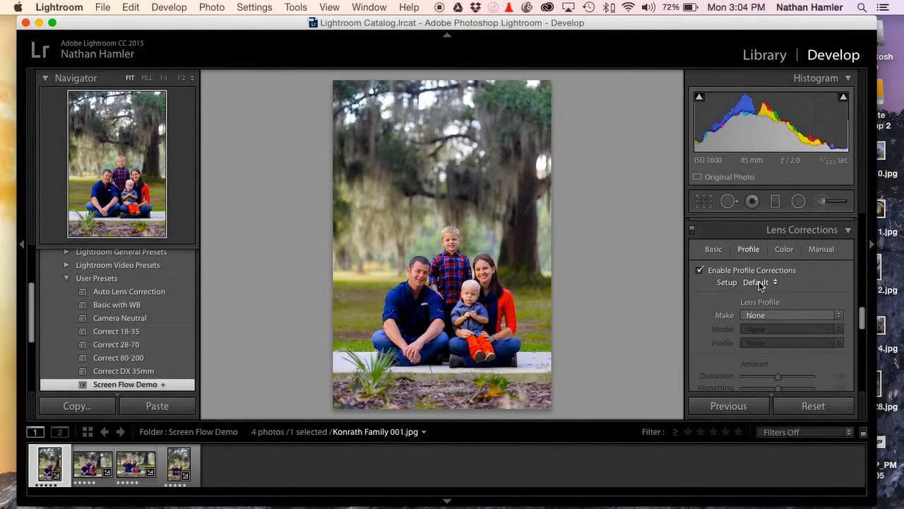
{"action": "left_click", "coordinate": [760, 284]}
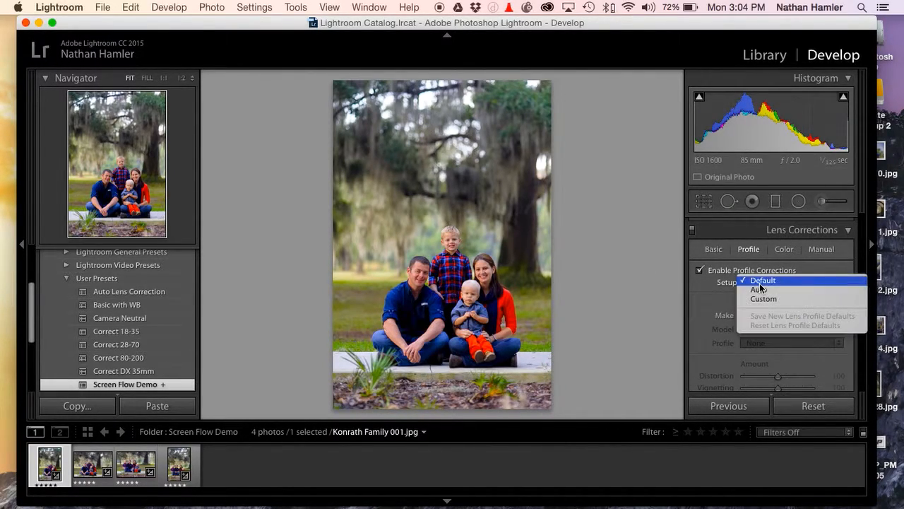
{"action": "left_click", "coordinate": [765, 281]}
{"action": "scroll", "coordinate": [766, 273], "scroll_direction": "up", "scroll_amount": 10}
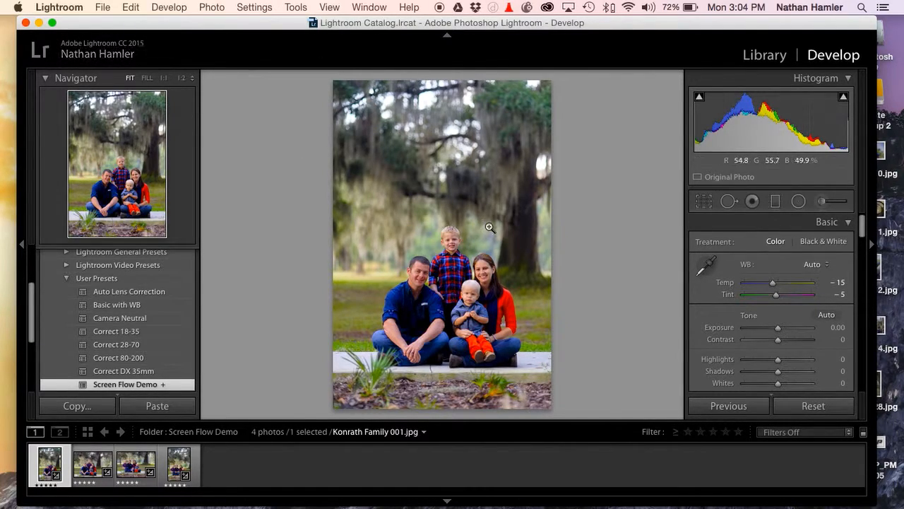
Compare the photo with its before view and adjust its white balance to temperature -11 and tint 0
{"action": "key", "text": "backslash"}
{"action": "key", "text": "backslash"}
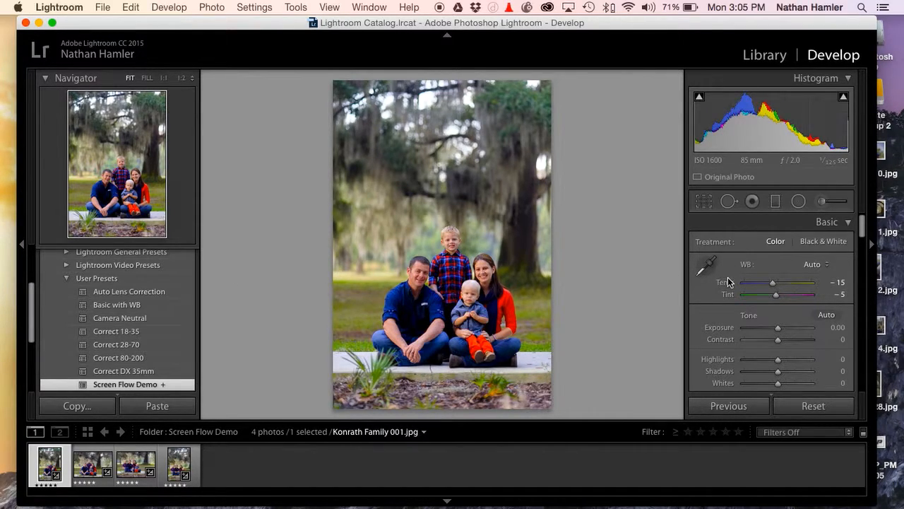
{"action": "mouse_move", "coordinate": [774, 286]}
{"action": "left_mouse_down"}
{"action": "mouse_move", "coordinate": [778, 296]}
{"action": "mouse_move", "coordinate": [775, 285]}
{"action": "left_mouse_up"}
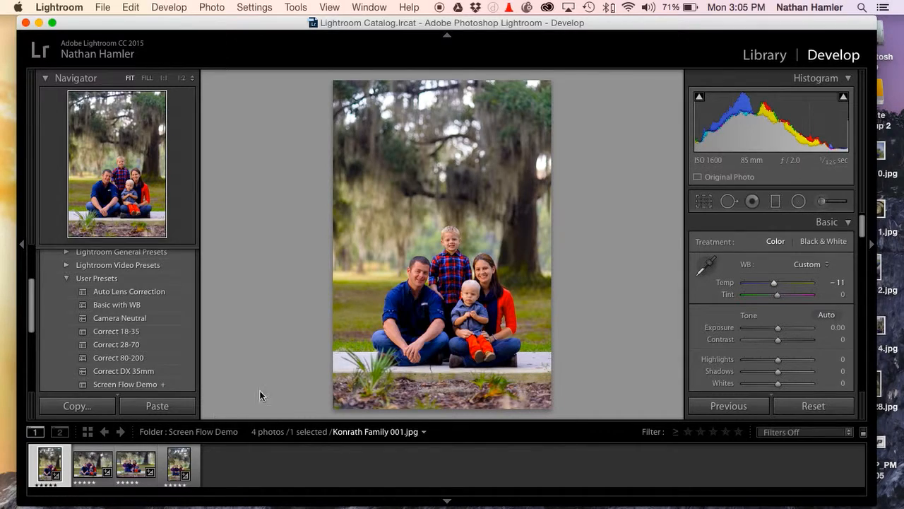
Try a graduated filter spanning the photo from top to bottom edge, lowering its exposure to -0.24, resetting it, and shifting its temperature
{"action": "left_click", "coordinate": [775, 202]}
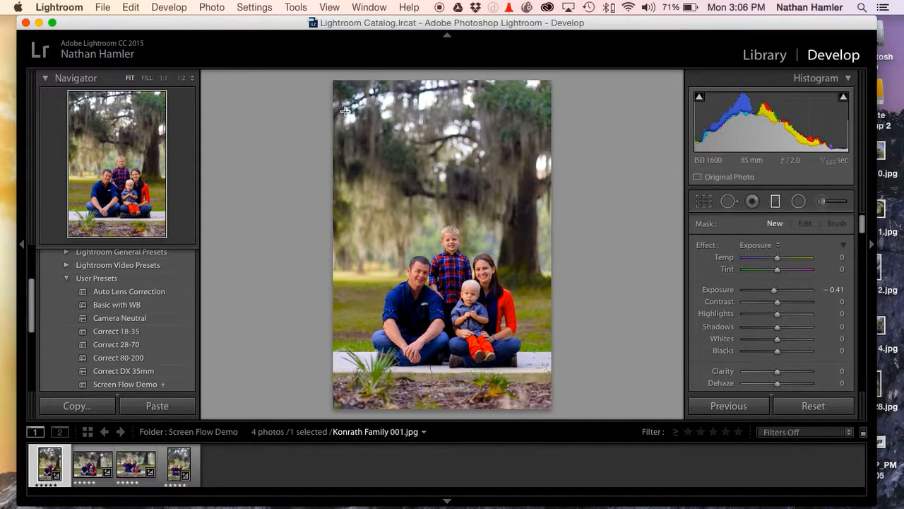
{"action": "left_click_drag", "start_coordinate": [435, 80], "coordinate": [437, 412]}
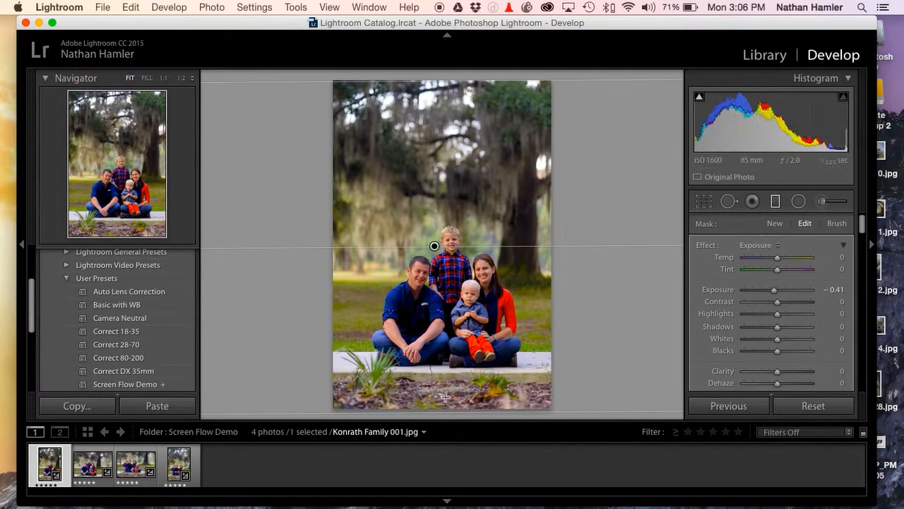
{"action": "mouse_move", "coordinate": [778, 291]}
{"action": "left_mouse_down"}
{"action": "mouse_move", "coordinate": [756, 290]}
{"action": "mouse_move", "coordinate": [783, 287]}
{"action": "mouse_move", "coordinate": [758, 287]}
{"action": "mouse_move", "coordinate": [789, 282]}
{"action": "mouse_move", "coordinate": [784, 277]}
{"action": "mouse_move", "coordinate": [776, 293]}
{"action": "left_mouse_up"}
{"action": "double_click", "coordinate": [776, 293]}
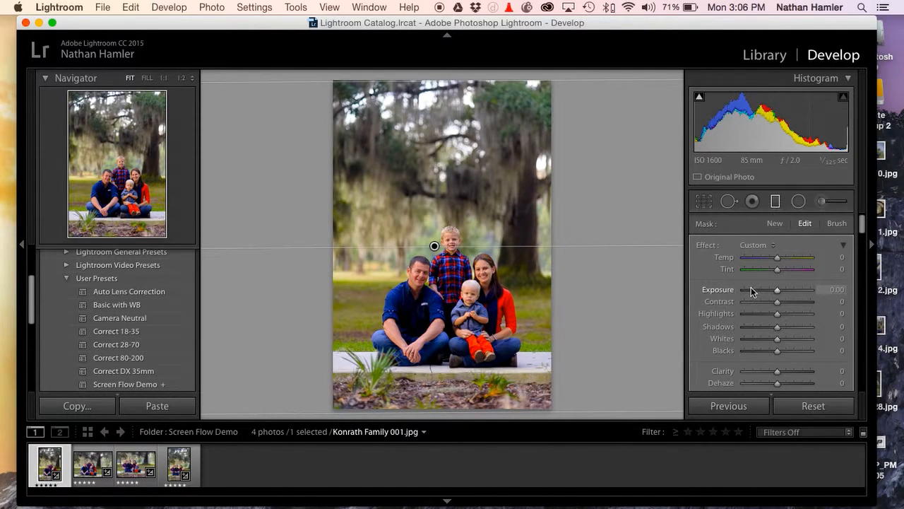
{"action": "mouse_move", "coordinate": [777, 258]}
{"action": "left_mouse_down"}
{"action": "mouse_move", "coordinate": [802, 259]}
{"action": "mouse_move", "coordinate": [730, 268]}
{"action": "mouse_move", "coordinate": [795, 262]}
{"action": "mouse_move", "coordinate": [744, 262]}
{"action": "mouse_move", "coordinate": [784, 267]}
{"action": "mouse_move", "coordinate": [774, 262]}
{"action": "left_mouse_up"}
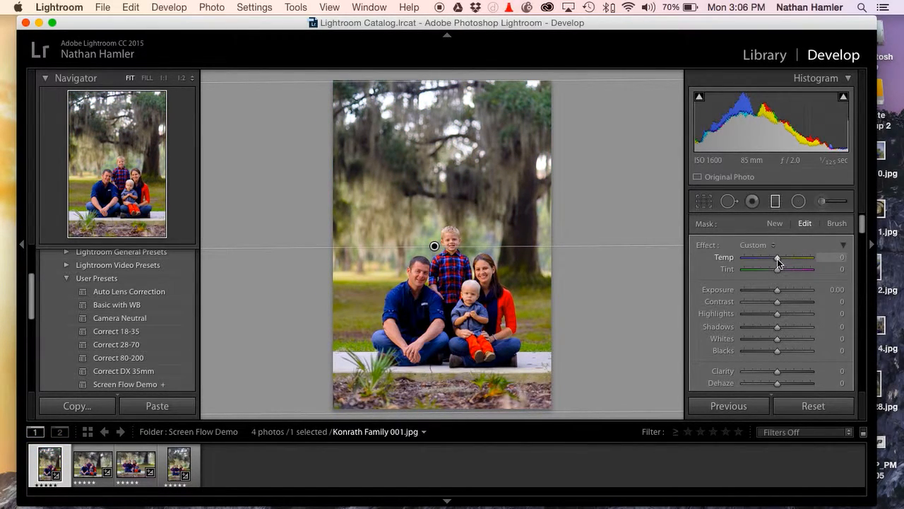
Undo the graduated filter with its adjustments and the most recent white balance temperature and tint changes
{"action": "left_click", "coordinate": [816, 407]}
{"action": "key", "text": "super+z"}
{"action": "key", "text": "super+z"}
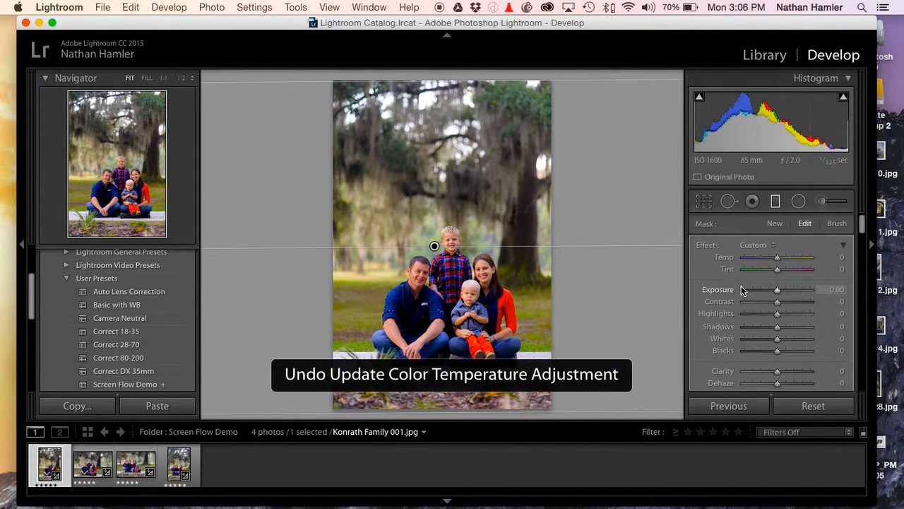
{"action": "key", "text": "super+z"}
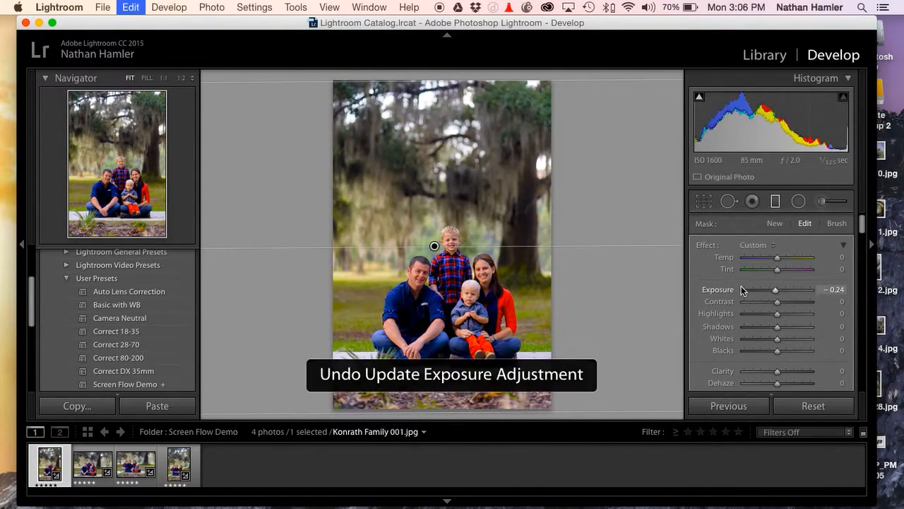
{"action": "key", "text": "super+z"}
{"action": "key", "text": "super+z"}
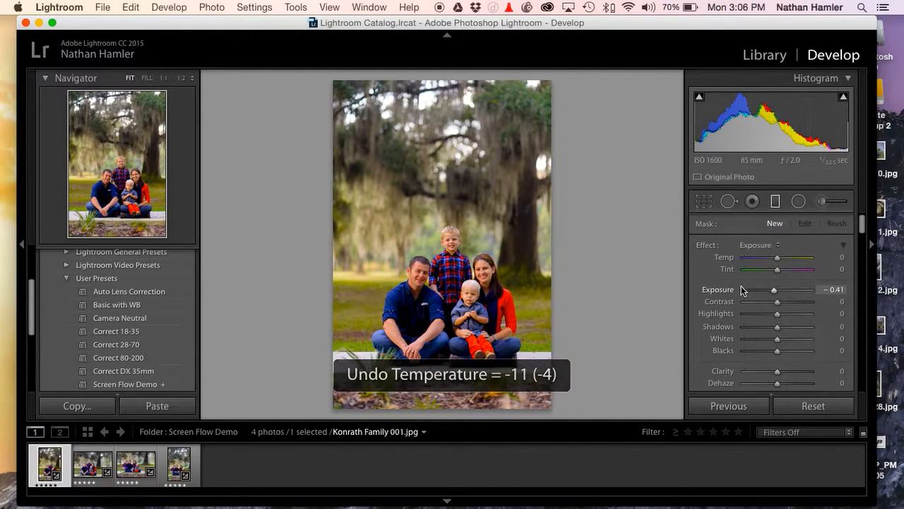
{"action": "key", "text": "super+z"}
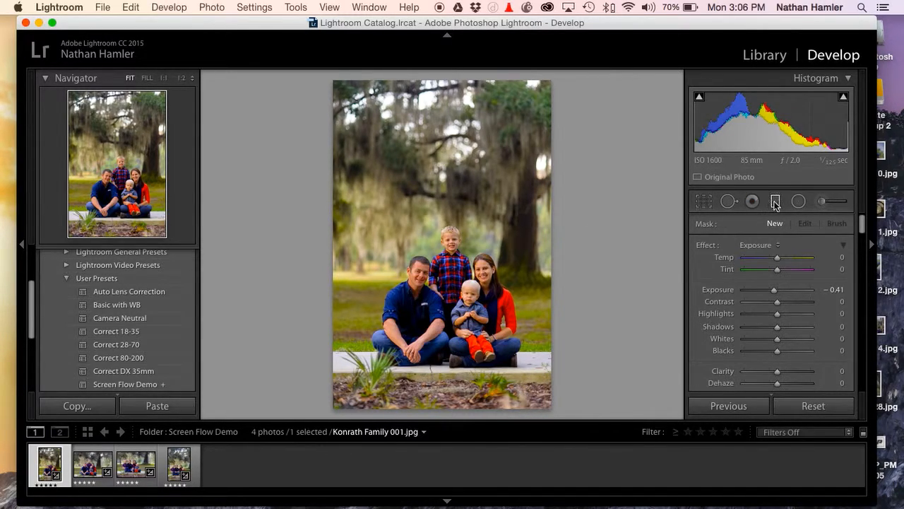
Try a radial filter centred on the family with exposure at -0.20, remove it, and leave the Radial Filter tool
{"action": "left_click", "coordinate": [800, 202]}
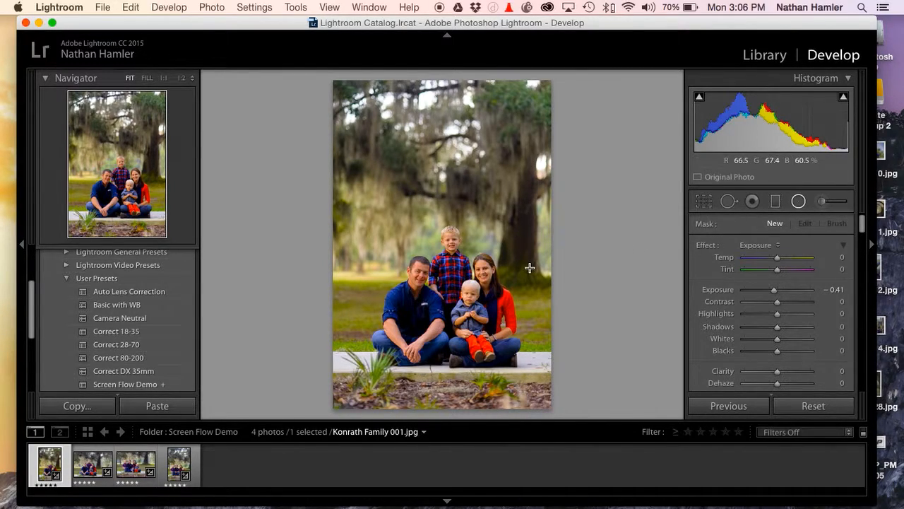
{"action": "left_click", "coordinate": [798, 202]}
{"action": "left_click_drag", "start_coordinate": [450, 278], "coordinate": [556, 395]}
{"action": "left_click_drag", "start_coordinate": [470, 274], "coordinate": [471, 288]}
{"action": "left_click_drag", "start_coordinate": [460, 410], "coordinate": [459, 397]}
{"action": "left_click_drag", "start_coordinate": [504, 285], "coordinate": [505, 289]}
{"action": "mouse_move", "coordinate": [774, 292]}
{"action": "left_mouse_down"}
{"action": "mouse_move", "coordinate": [751, 293]}
{"action": "mouse_move", "coordinate": [792, 294]}
{"action": "mouse_move", "coordinate": [776, 295]}
{"action": "left_mouse_up"}
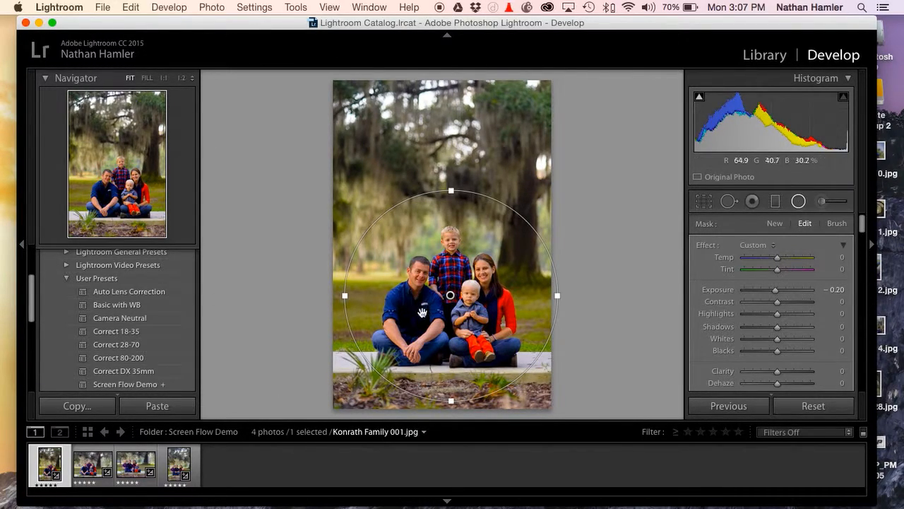
{"action": "left_click", "coordinate": [611, 265]}
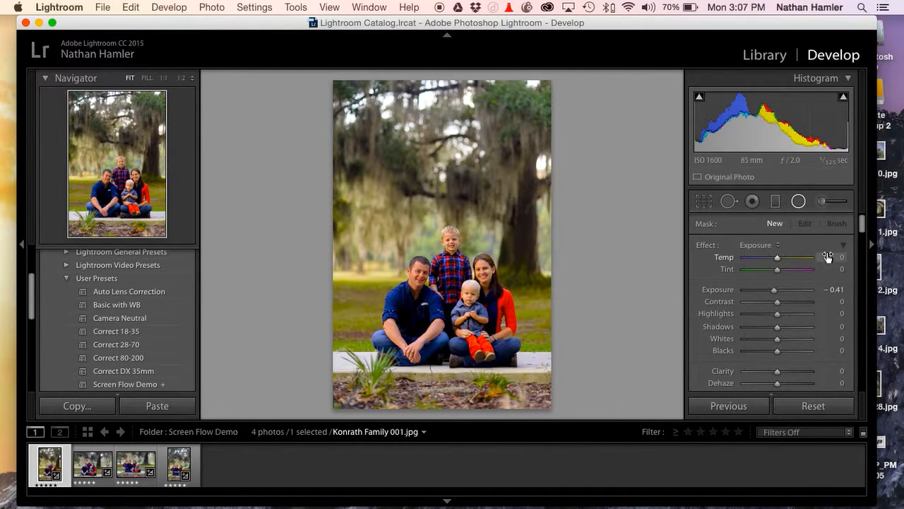
{"action": "scroll", "coordinate": [818, 286], "scroll_direction": "down", "scroll_amount": 1}
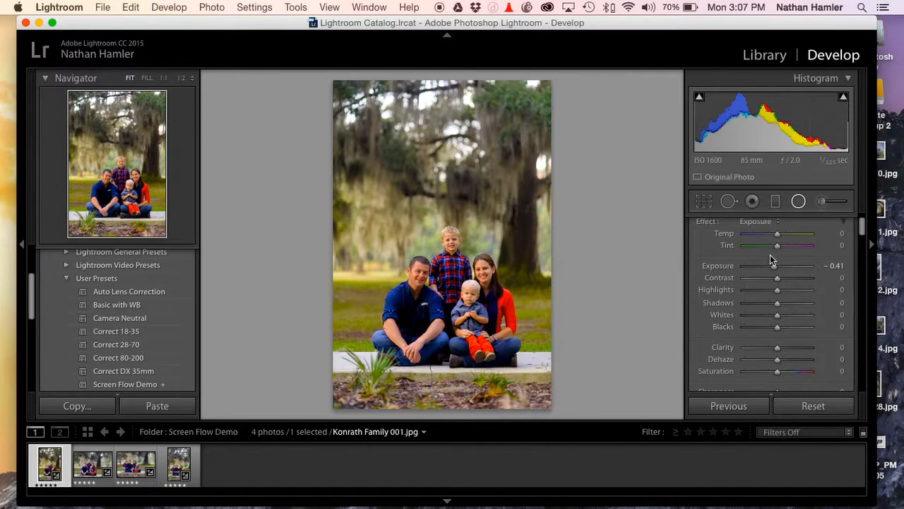
{"action": "scroll", "coordinate": [784, 237], "scroll_direction": "up", "scroll_amount": 1}
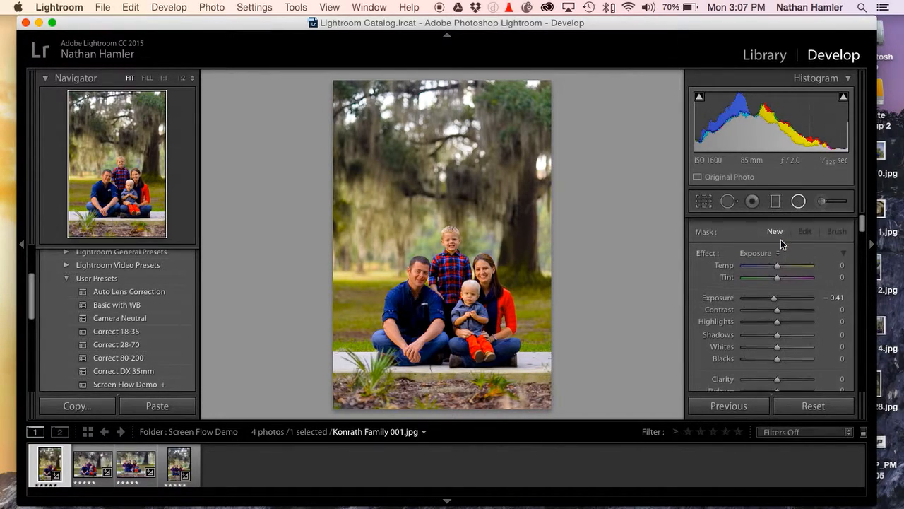
{"action": "left_click", "coordinate": [798, 204]}
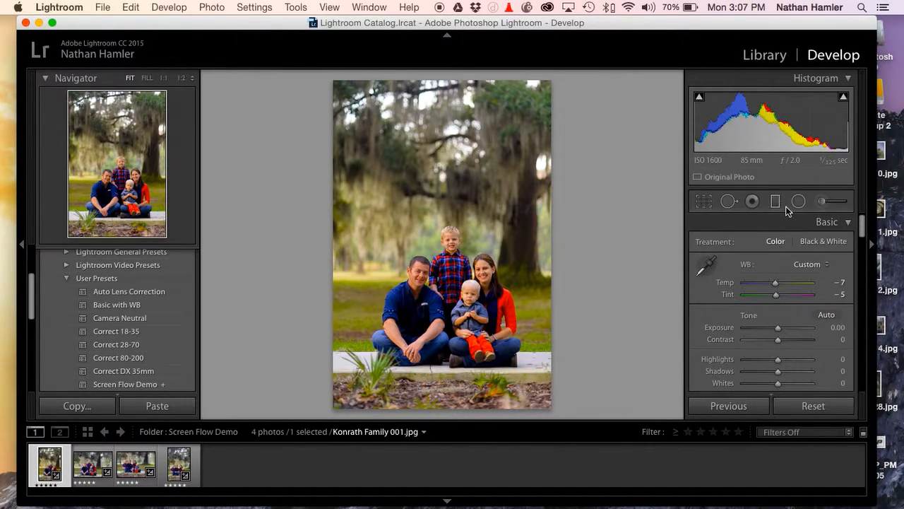
Try the automatic exposure value of +0.80 and reset the exposure to zero
{"action": "scroll", "coordinate": [745, 285], "scroll_direction": "down", "scroll_amount": 3}
{"action": "scroll", "coordinate": [742, 291], "scroll_direction": "down", "scroll_amount": 1}
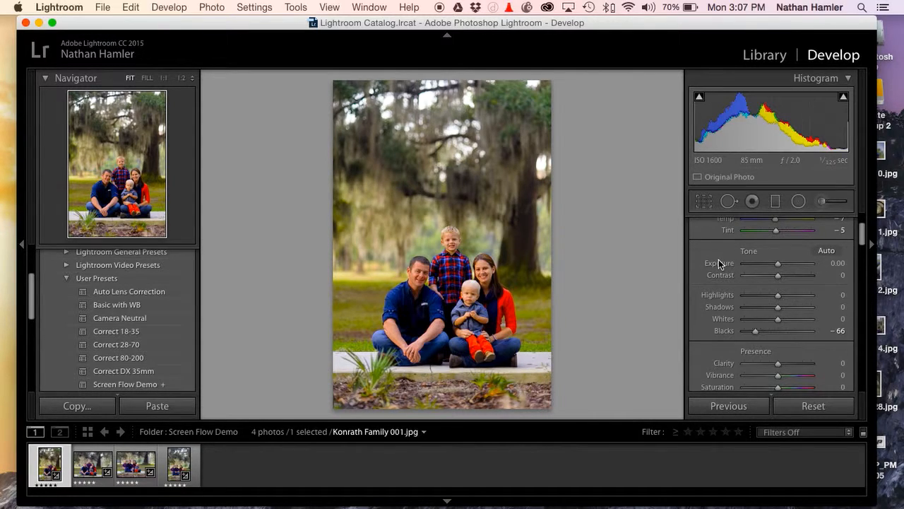
{"action": "key", "text": "shift"}
{"action": "double_click", "coordinate": [720, 266], "text": "shift"}
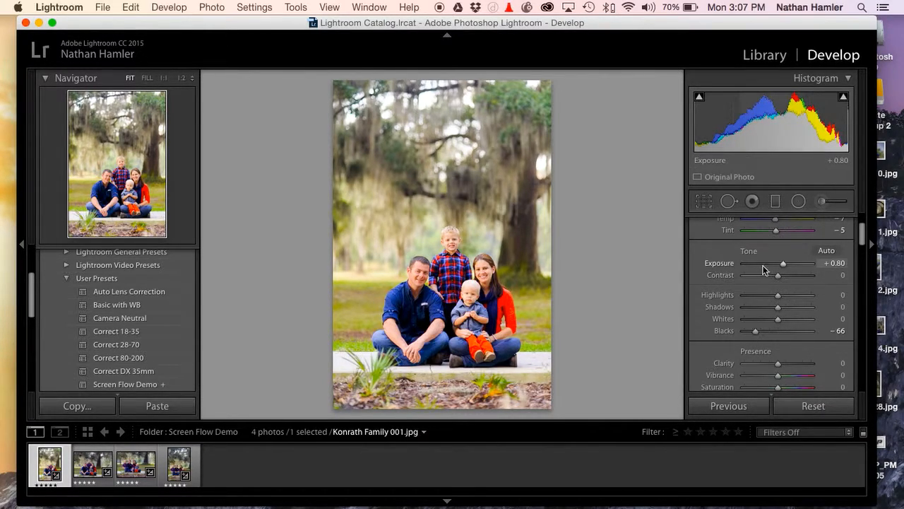
{"action": "double_click", "coordinate": [783, 265]}
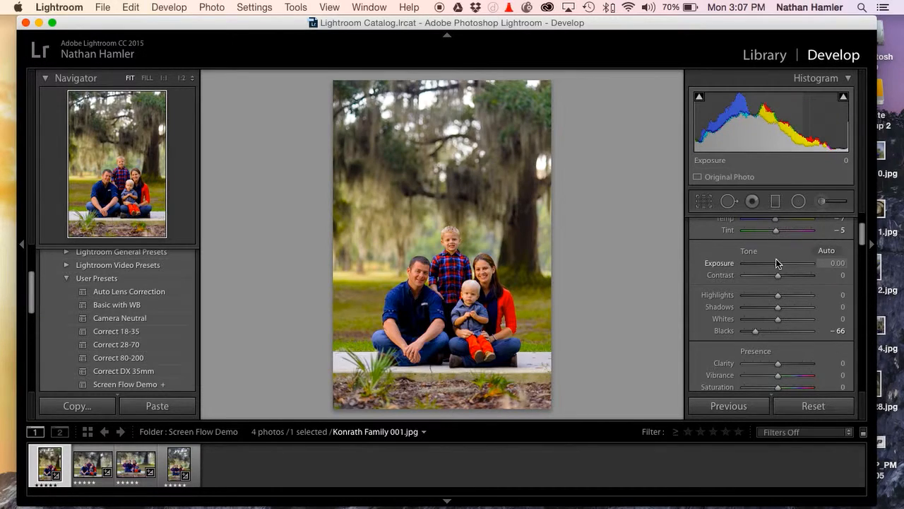
Try strongly raised and lowered exposure and a contrast of +92, resetting each setting to zero
{"action": "left_click_drag", "start_coordinate": [778, 263], "coordinate": [799, 268]}
{"action": "double_click", "coordinate": [799, 268]}
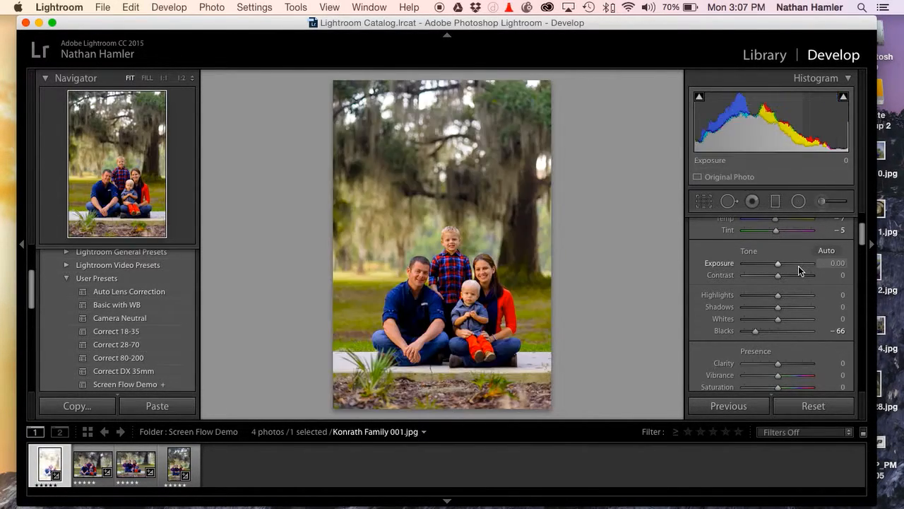
{"action": "left_click_drag", "start_coordinate": [777, 262], "coordinate": [750, 265]}
{"action": "double_click", "coordinate": [753, 265]}
{"action": "double_click", "coordinate": [750, 265]}
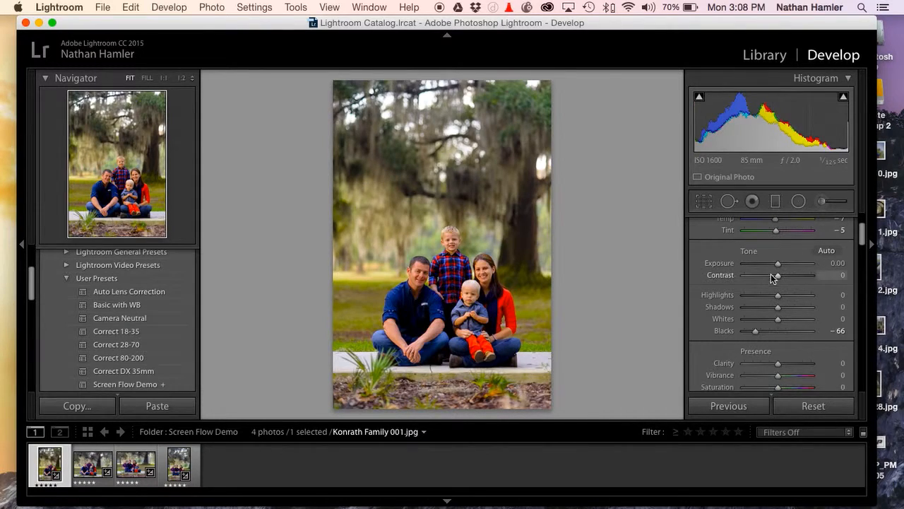
{"action": "left_click", "coordinate": [808, 276]}
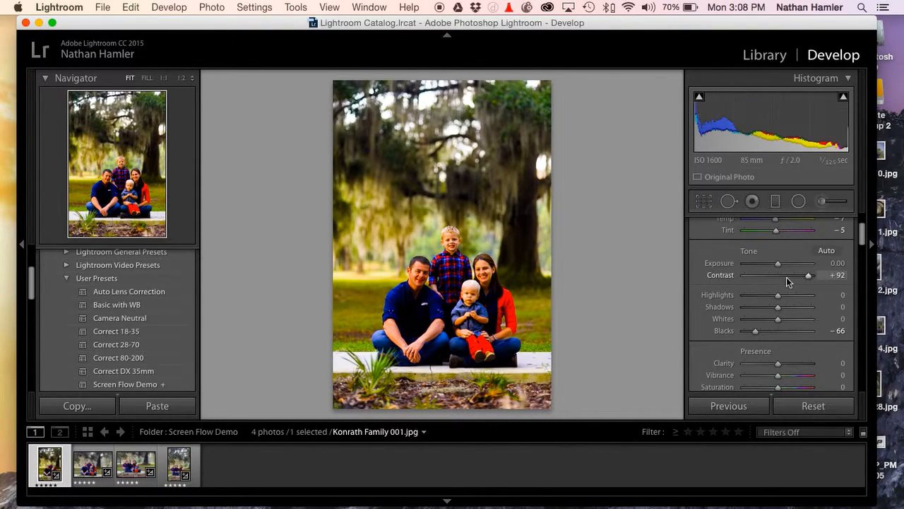
{"action": "double_click", "coordinate": [807, 277]}
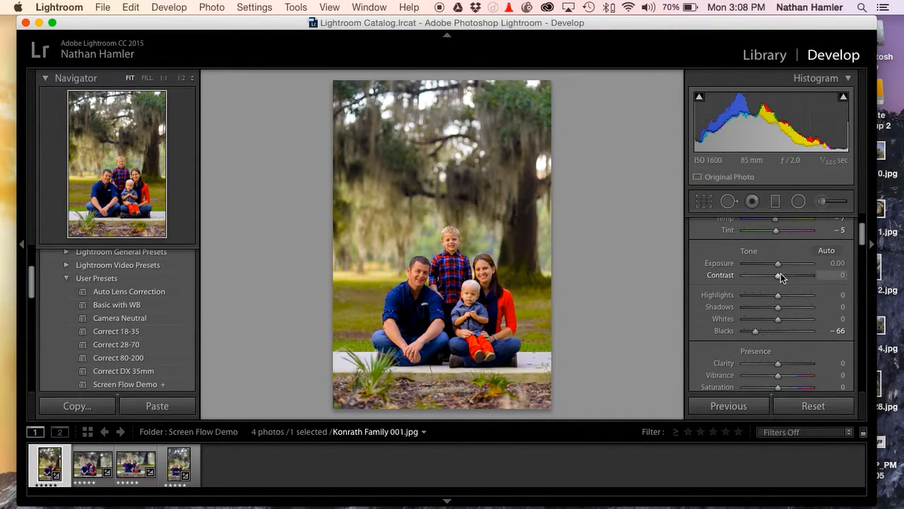
Set the photo's exposure to +0.35
{"action": "left_click_drag", "start_coordinate": [778, 262], "coordinate": [781, 266]}
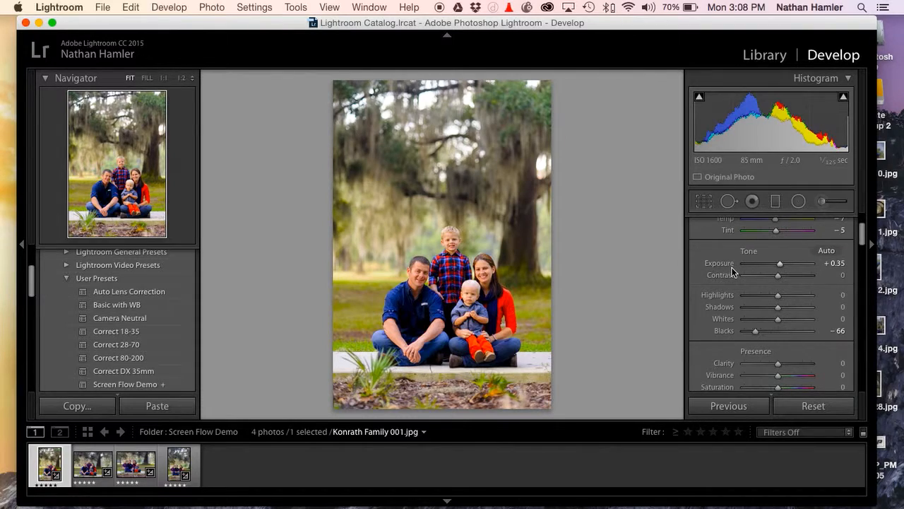
{"action": "scroll", "coordinate": [720, 279], "scroll_direction": "up", "scroll_amount": 1}
{"action": "scroll", "coordinate": [719, 343], "scroll_direction": "down", "scroll_amount": 1}
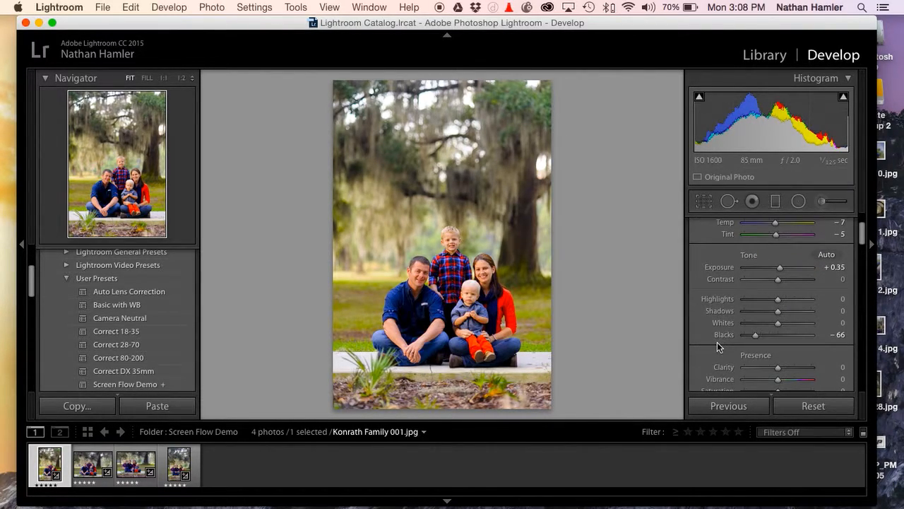
Apply automatic values to the Blacks (-32) and the Whites (-100) individually
{"action": "key", "text": "shift"}
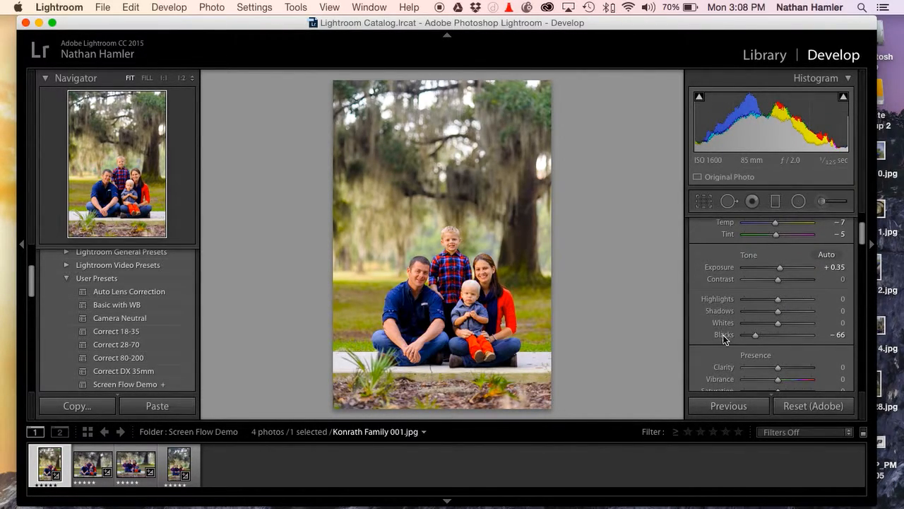
{"action": "double_click", "coordinate": [722, 334], "text": "shift"}
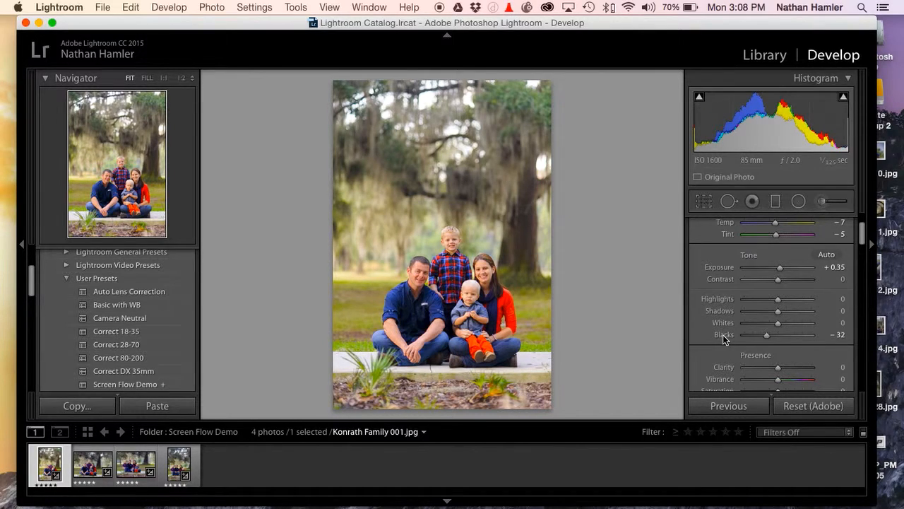
{"action": "key", "text": "shift"}
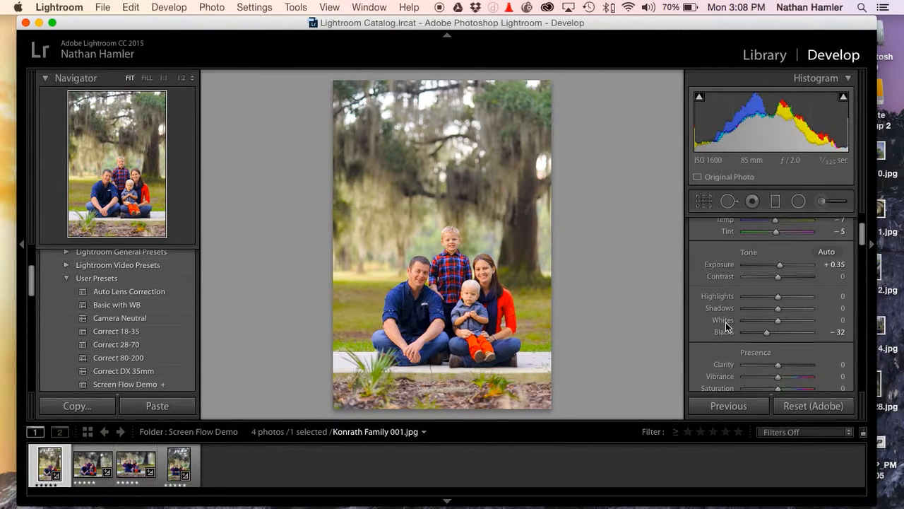
{"action": "double_click", "coordinate": [726, 322], "text": "shift"}
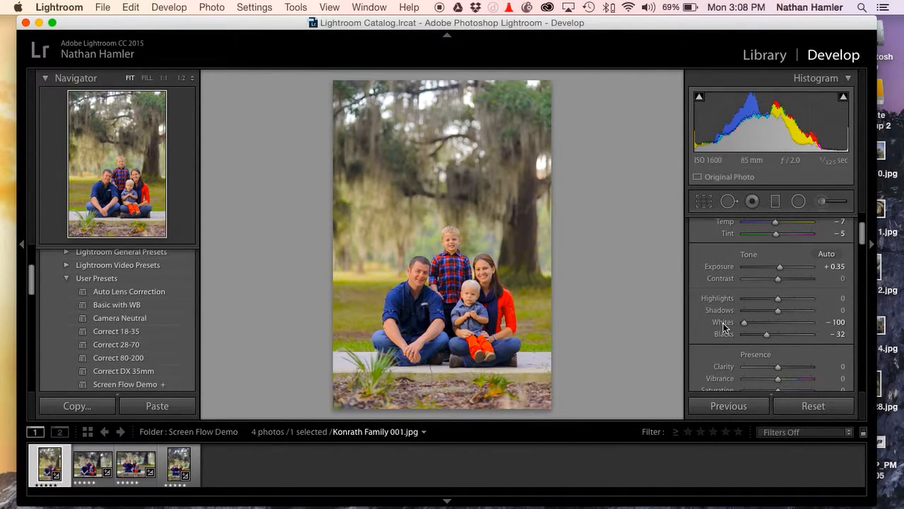
Reset the first photo's Whites to zero and apply the automatic exposure value of +0.80
{"action": "double_click", "coordinate": [723, 324]}
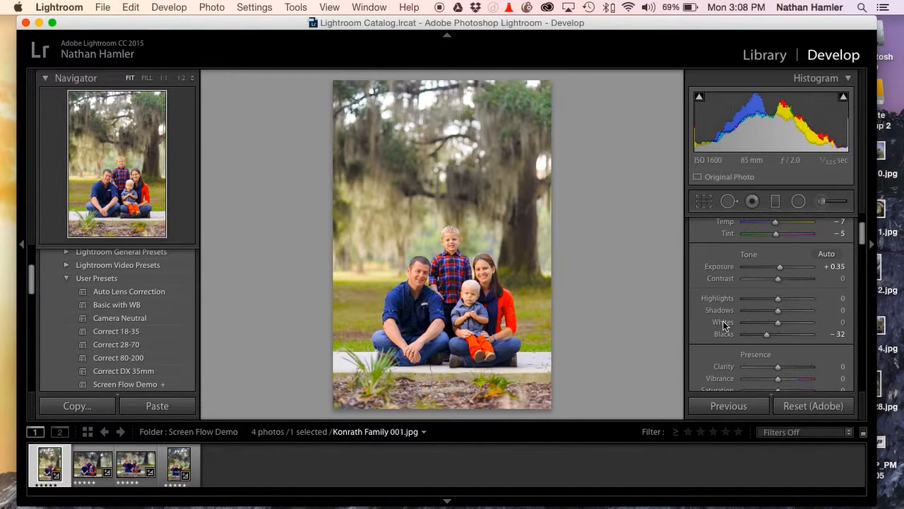
{"action": "double_click", "coordinate": [724, 323], "text": "shift"}
{"action": "double_click", "coordinate": [725, 323]}
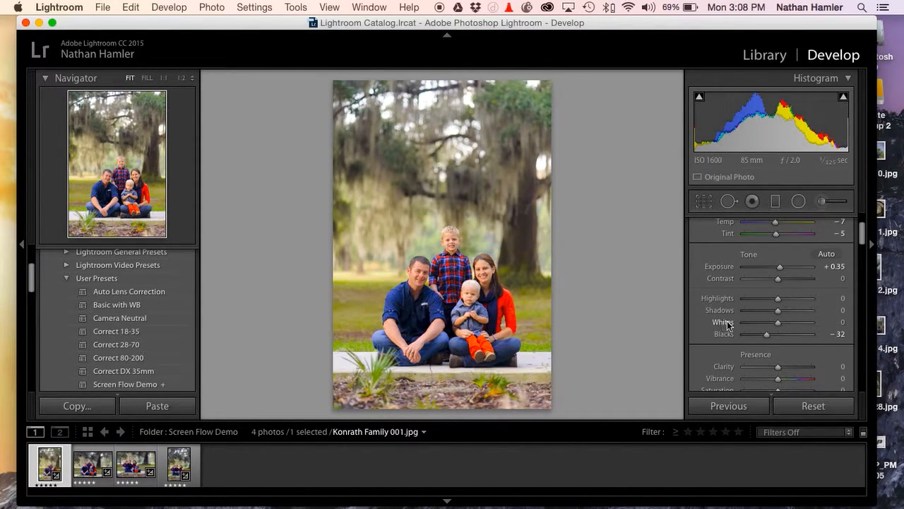
{"action": "scroll", "coordinate": [737, 334], "scroll_direction": "down", "scroll_amount": 3}
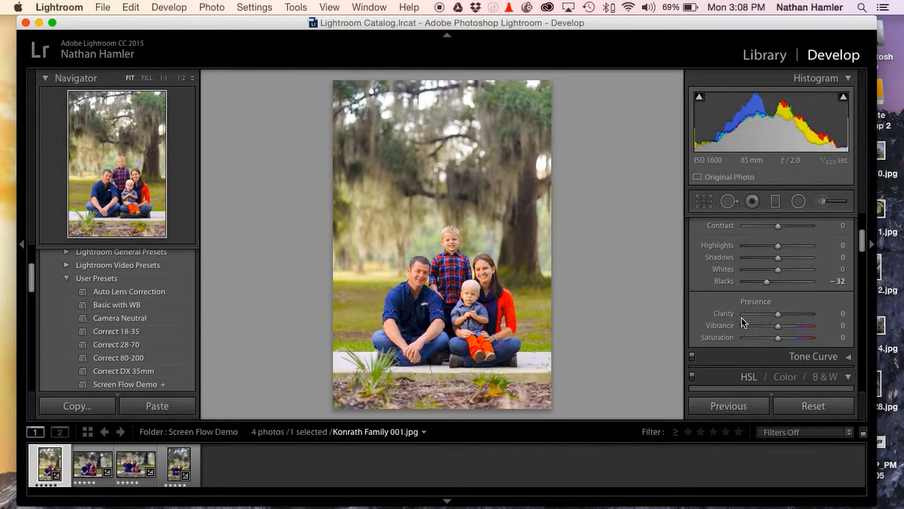
{"action": "scroll", "coordinate": [728, 262], "scroll_direction": "up", "scroll_amount": 4}
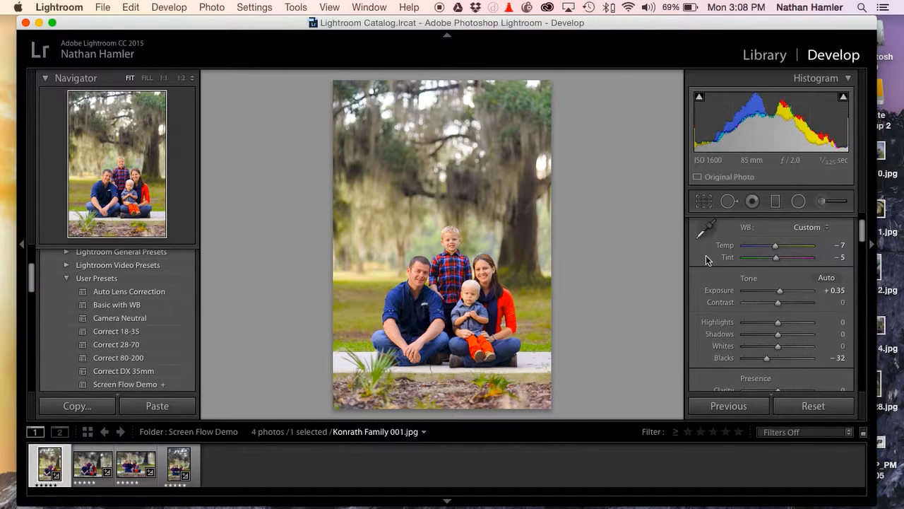
{"action": "key", "text": "shift"}
{"action": "double_click", "coordinate": [717, 292], "text": "shift"}
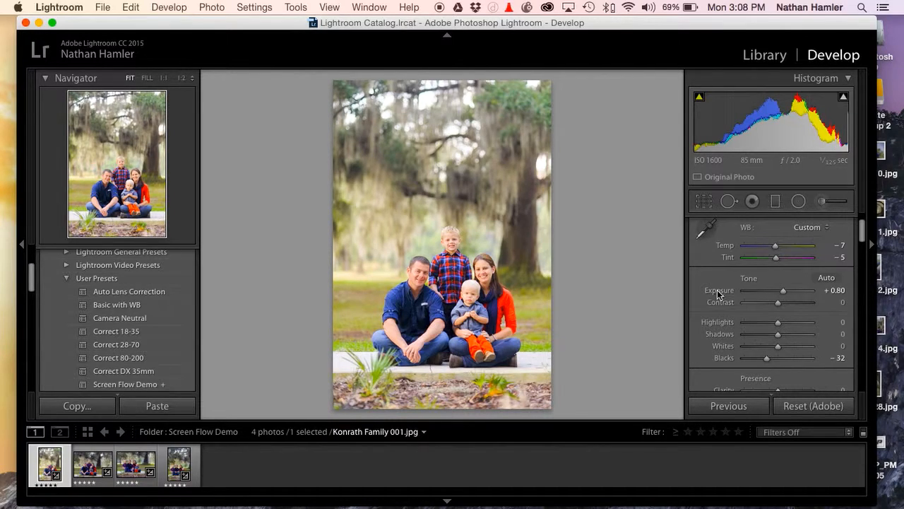
Apply automatic exposure to the second and third photos, lowering the second slightly and the third to +0.45
{"action": "key", "text": "Right"}
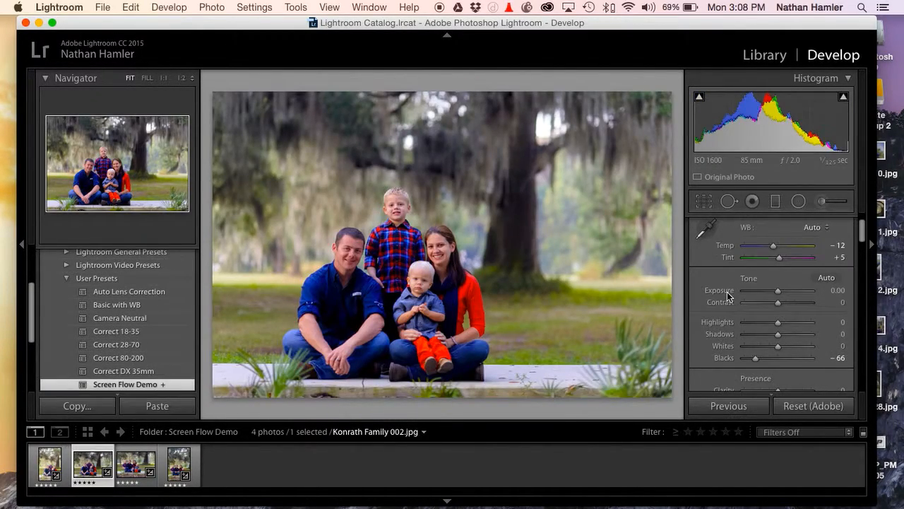
{"action": "double_click", "coordinate": [728, 295], "text": "shift"}
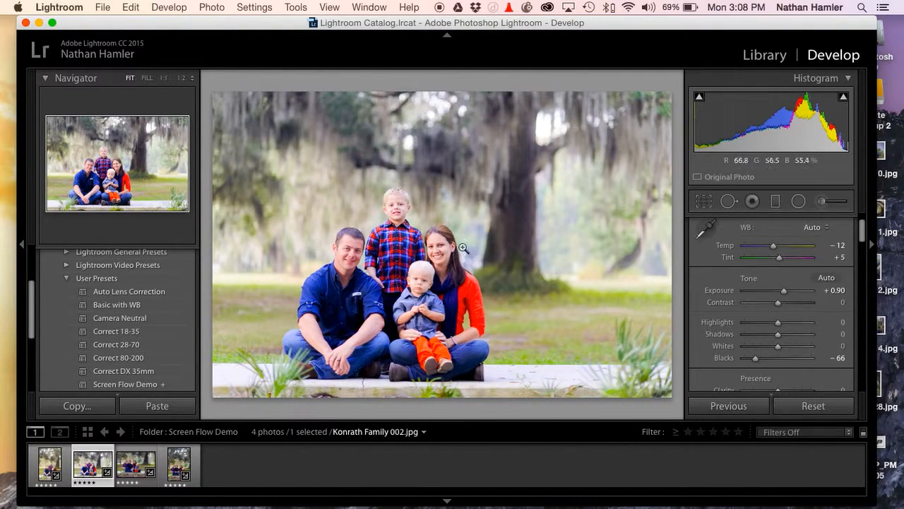
{"action": "left_click_drag", "start_coordinate": [783, 290], "coordinate": [779, 292]}
{"action": "left_click", "coordinate": [134, 469]}
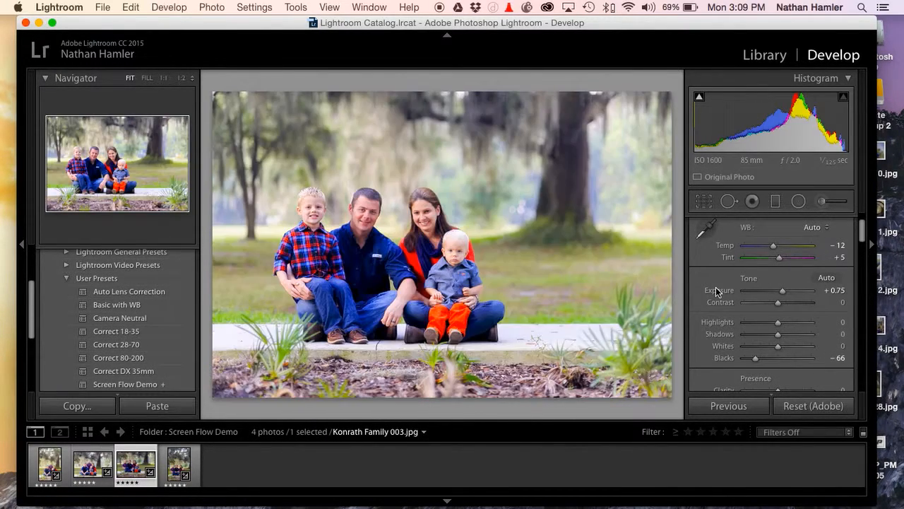
{"action": "left_click_drag", "start_coordinate": [777, 292], "coordinate": [774, 286]}
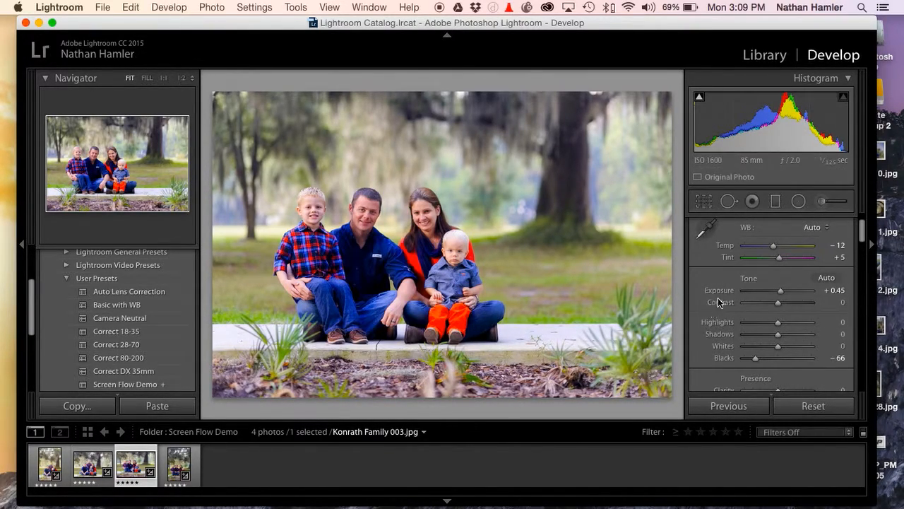
Try a sharpening amount of 39 on the third photo while magnified on the man's face, and reset it to zero
{"action": "scroll", "coordinate": [765, 310], "scroll_direction": "down", "scroll_amount": 5}
{"action": "scroll", "coordinate": [765, 310], "scroll_direction": "down", "scroll_amount": 8}
{"action": "scroll", "coordinate": [765, 310], "scroll_direction": "down", "scroll_amount": 2}
{"action": "left_click_drag", "start_coordinate": [771, 301], "coordinate": [735, 302]}
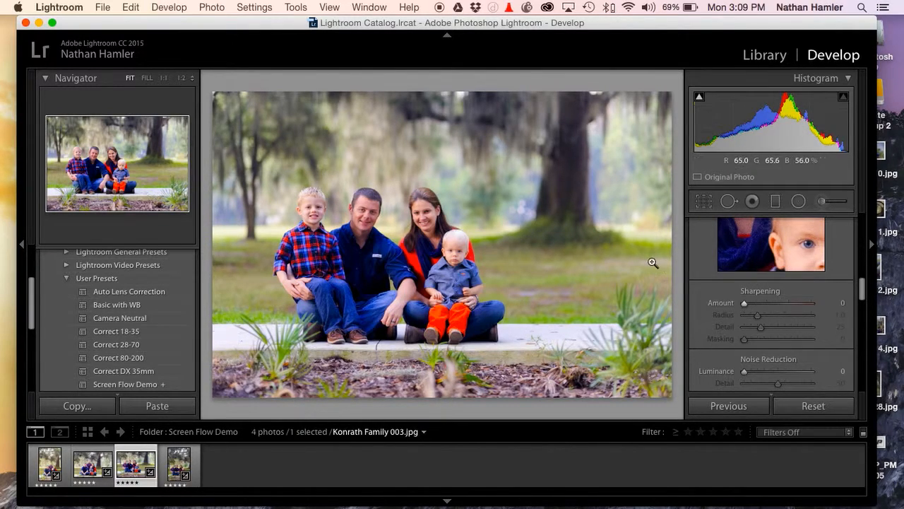
{"action": "left_click", "coordinate": [375, 225]}
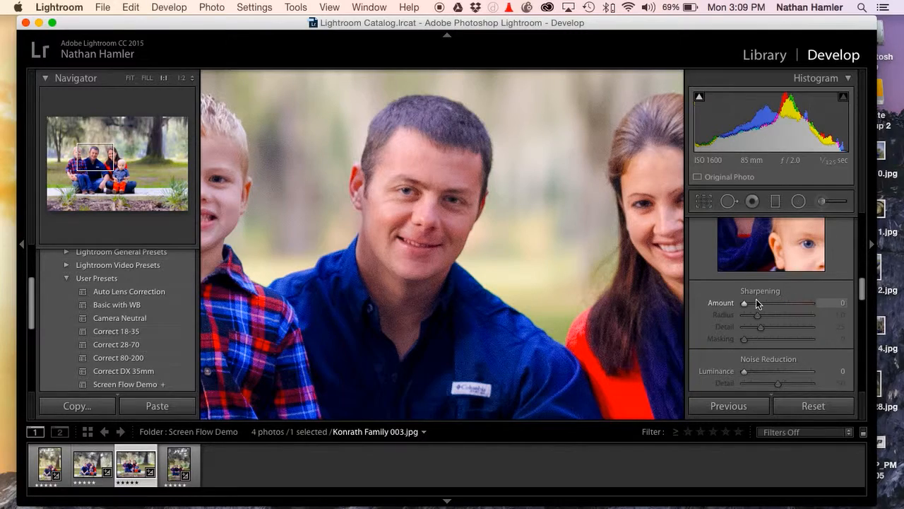
{"action": "left_click_drag", "start_coordinate": [744, 302], "coordinate": [737, 326]}
{"action": "left_click_drag", "start_coordinate": [767, 303], "coordinate": [761, 309]}
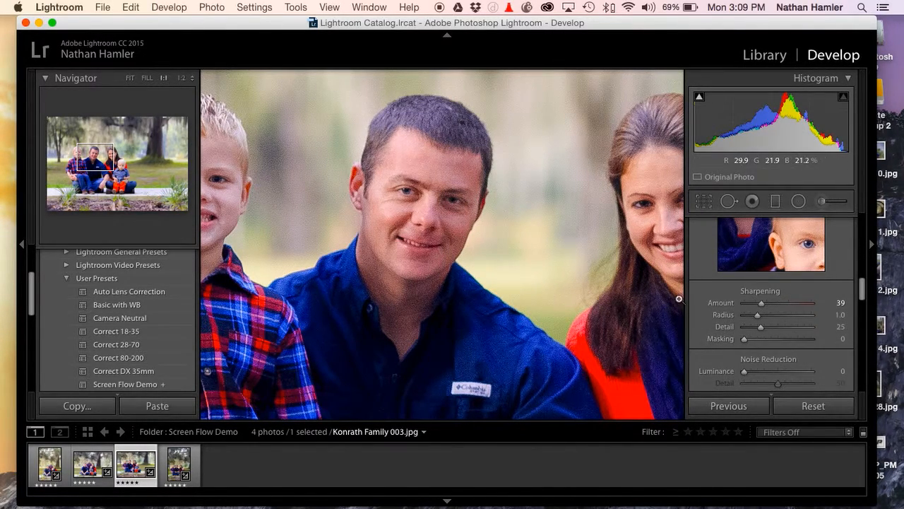
{"action": "left_click", "coordinate": [601, 283]}
{"action": "double_click", "coordinate": [761, 304]}
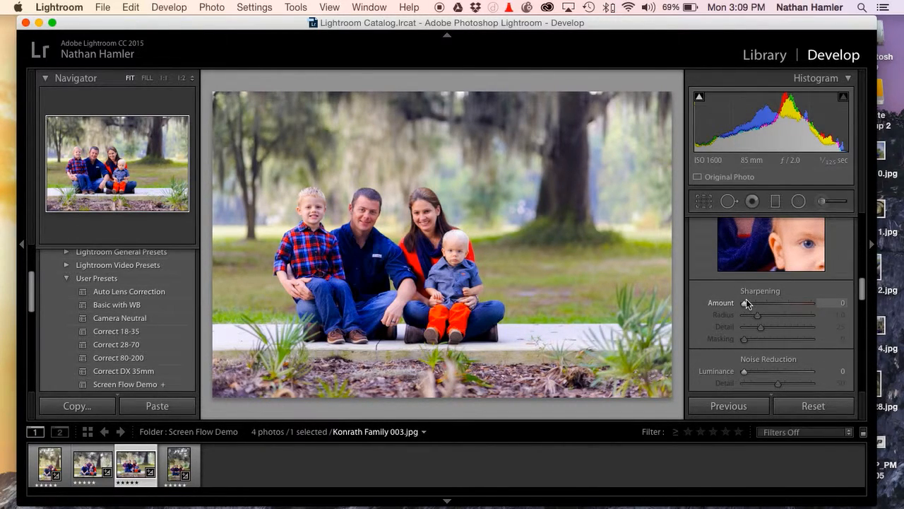
Set the third photo's sharpening amount to 3 and its masking to 87, using the mask preview
{"action": "left_click_drag", "start_coordinate": [745, 306], "coordinate": [746, 306]}
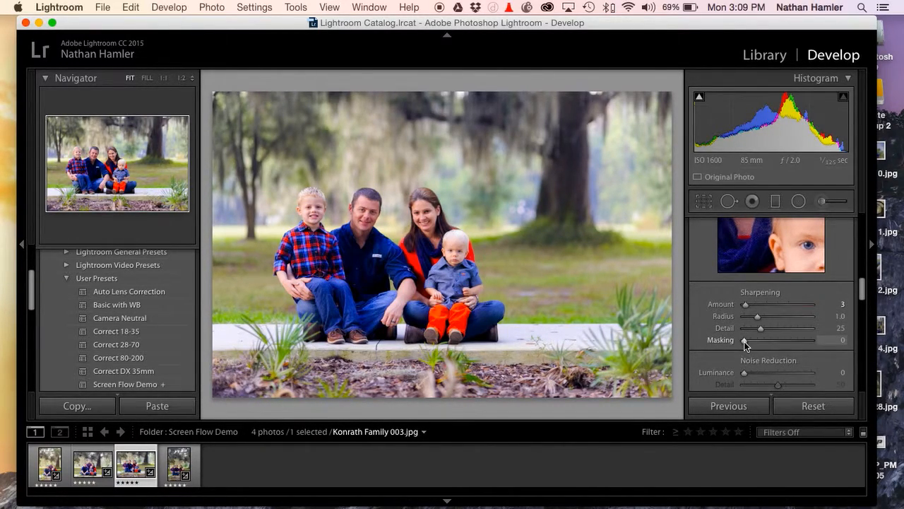
{"action": "mouse_move", "coordinate": [744, 340]}
{"action": "left_mouse_down"}
{"action": "mouse_move", "coordinate": [779, 342]}
{"action": "mouse_move", "coordinate": [728, 346]}
{"action": "left_mouse_up"}
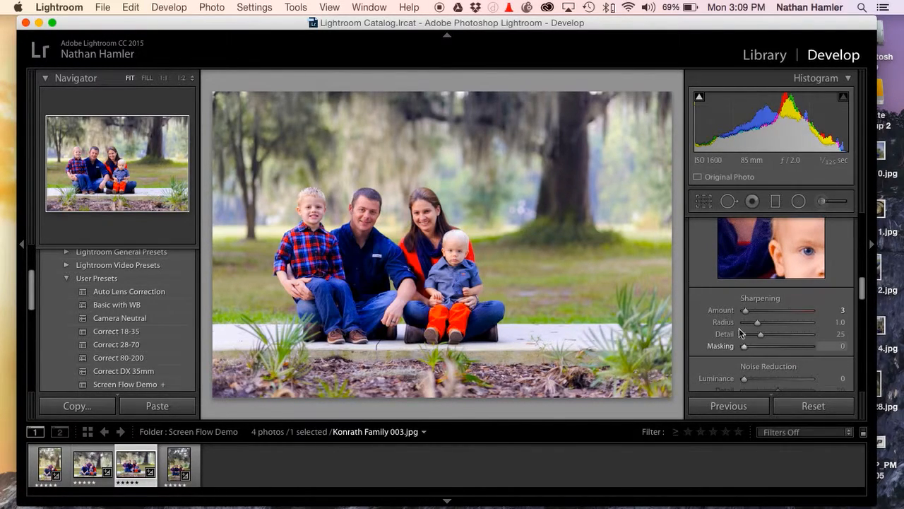
{"action": "key", "text": "alt"}
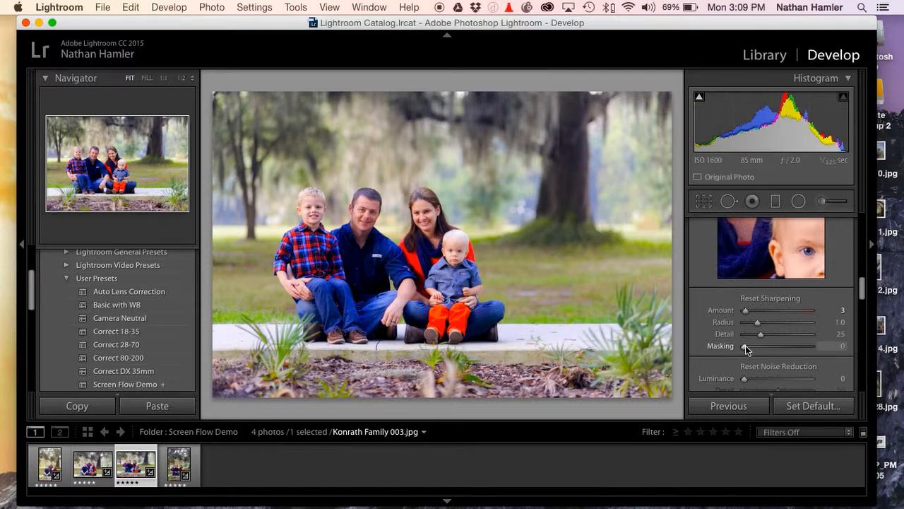
{"action": "key", "text": "alt"}
{"action": "scroll", "coordinate": [745, 346], "scroll_direction": "up", "scroll_amount": 2}
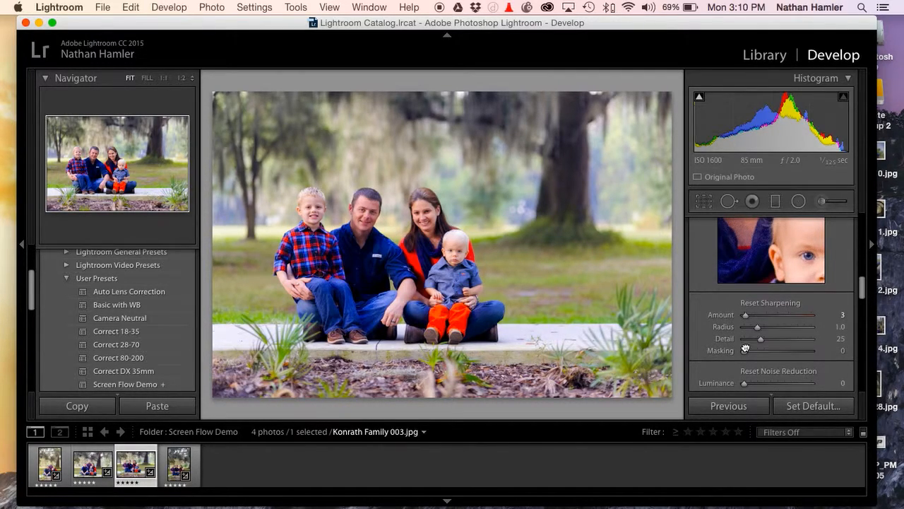
{"action": "key", "text": "alt"}
{"action": "left_click_drag", "start_coordinate": [746, 364], "coordinate": [802, 361]}
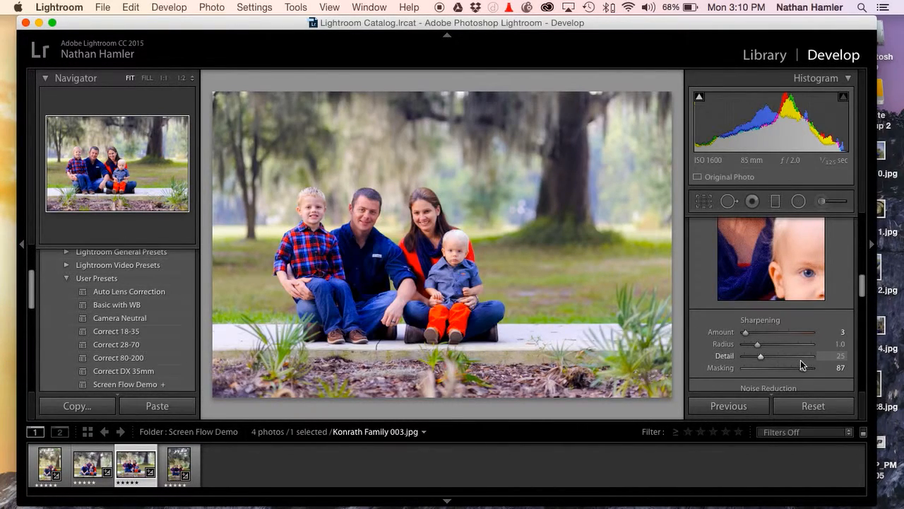
Try a sharpening amount of 27, compare its effect on the man's face at 1:1 magnification, and bring the amount down to zero
{"action": "left_click", "coordinate": [756, 332]}
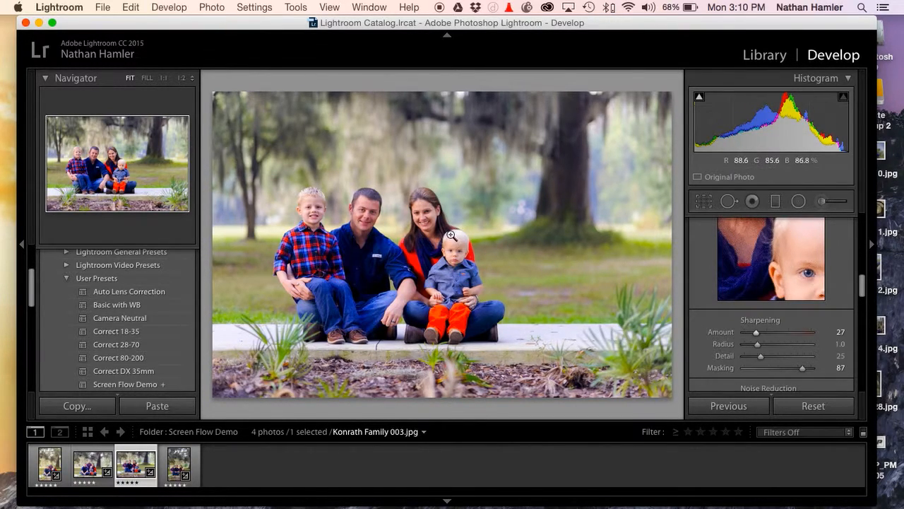
{"action": "left_click", "coordinate": [370, 210]}
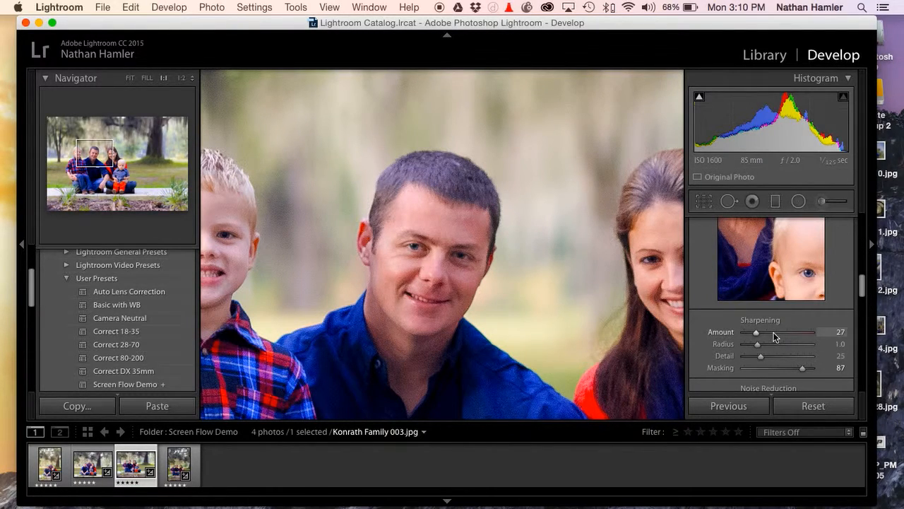
{"action": "left_click_drag", "start_coordinate": [783, 332], "coordinate": [738, 332]}
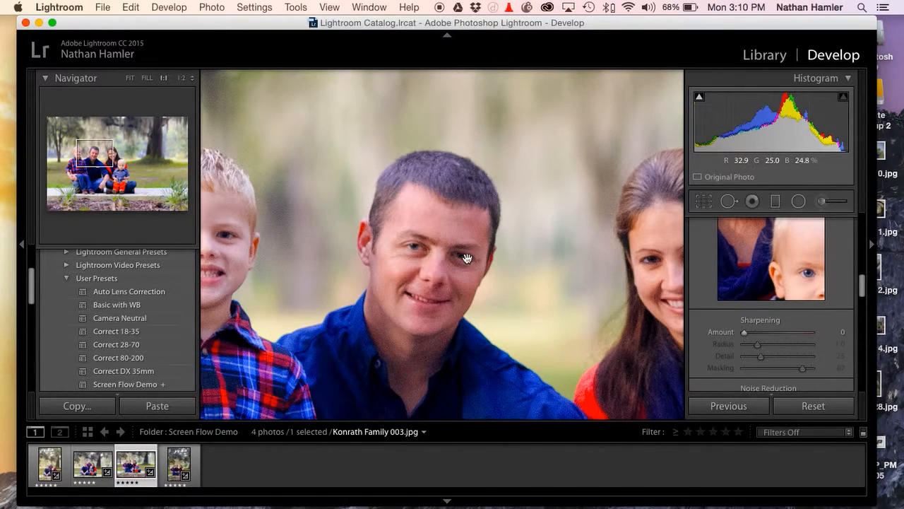
{"action": "left_click_drag", "start_coordinate": [742, 336], "coordinate": [642, 331]}
{"action": "left_click", "coordinate": [531, 217]}
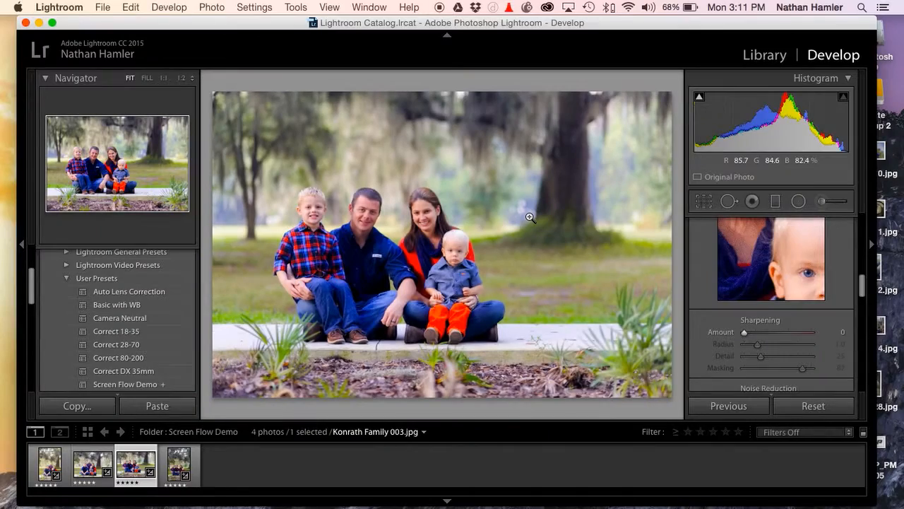
Examine the faces in the third photo by switching between the fitted and magnified views
{"action": "left_click", "coordinate": [400, 216]}
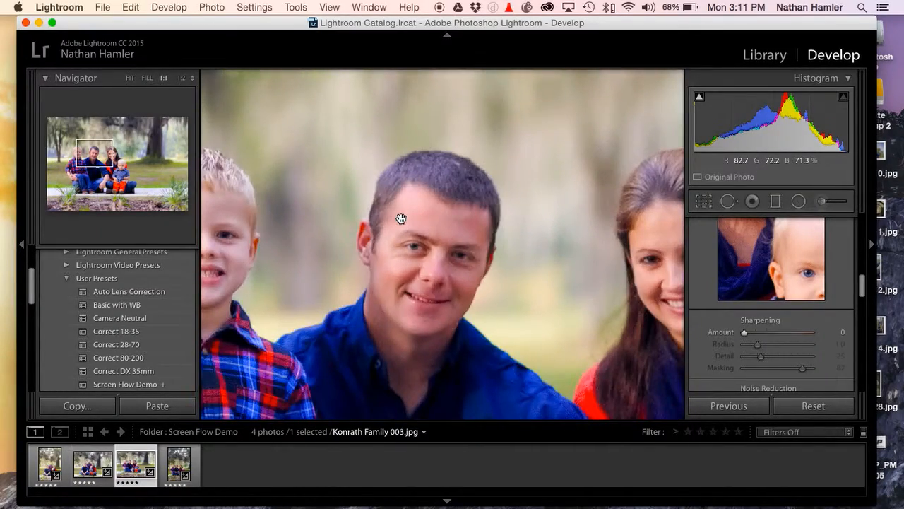
{"action": "left_click", "coordinate": [401, 218]}
{"action": "left_click", "coordinate": [400, 218]}
{"action": "left_click", "coordinate": [402, 218]}
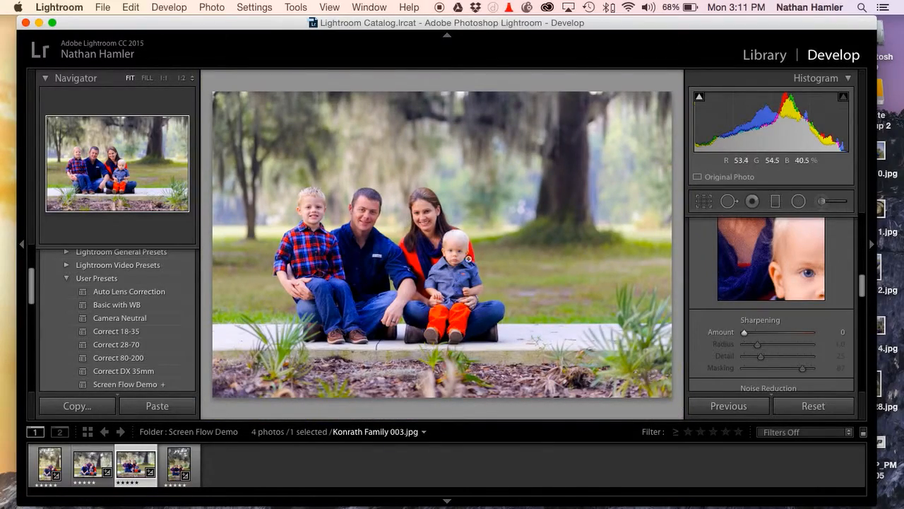
{"action": "left_click", "coordinate": [454, 250]}
{"action": "left_click", "coordinate": [453, 246]}
{"action": "left_click", "coordinate": [453, 247]}
{"action": "left_click", "coordinate": [383, 219]}
{"action": "scroll", "coordinate": [708, 308], "scroll_direction": "down", "scroll_amount": 5}
{"action": "scroll", "coordinate": [708, 308], "scroll_direction": "down", "scroll_amount": 6}
{"action": "scroll", "coordinate": [708, 308], "scroll_direction": "down", "scroll_amount": 6}
{"action": "scroll", "coordinate": [708, 308], "scroll_direction": "up", "scroll_amount": 15}
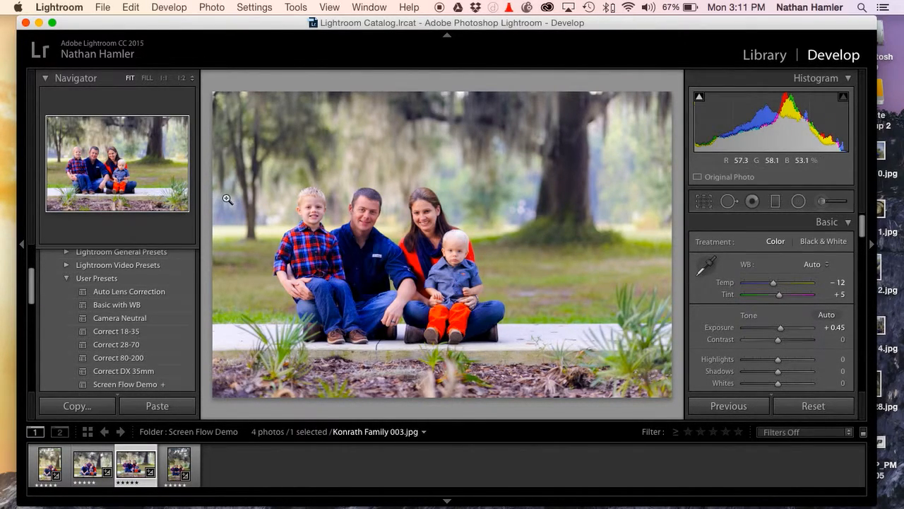
{"action": "left_click_drag", "start_coordinate": [224, 23], "coordinate": [214, 23]}
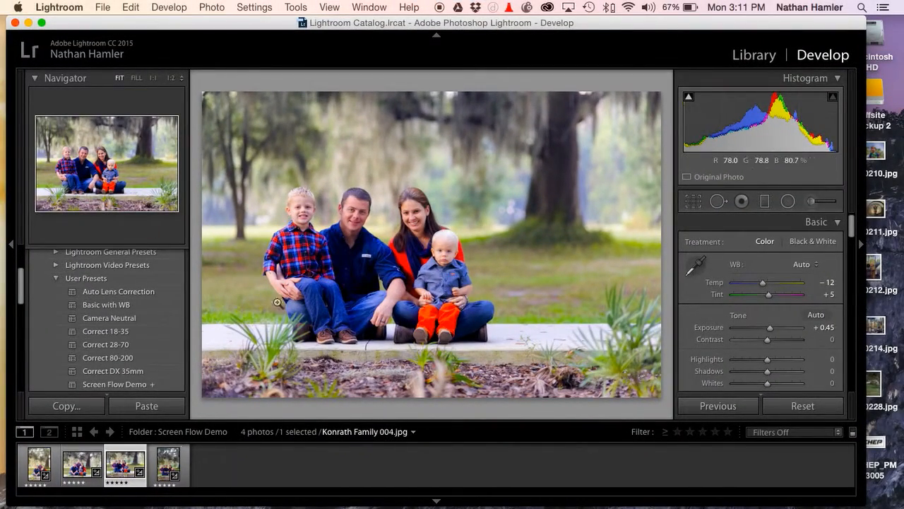
Return to the Library grid and select all four photos in the Screen Flow Demo folder
{"action": "key", "text": "g"}
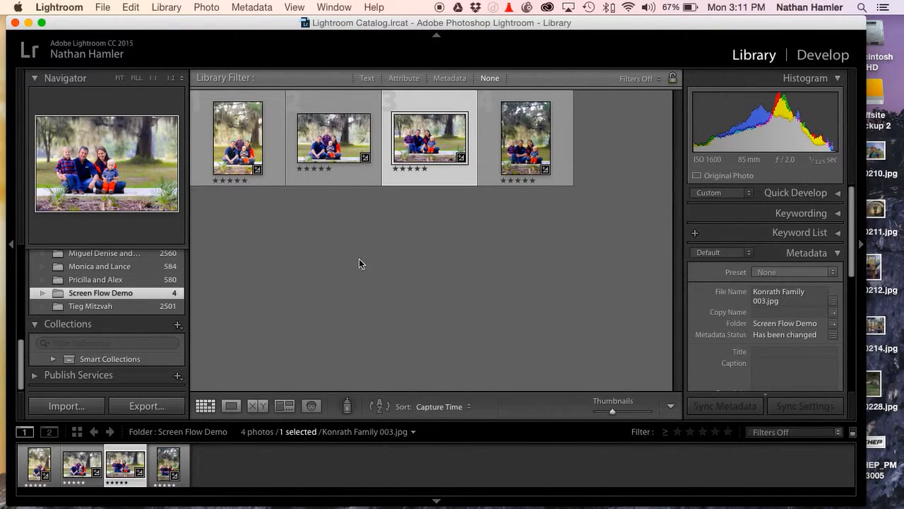
{"action": "key", "text": "super+a"}
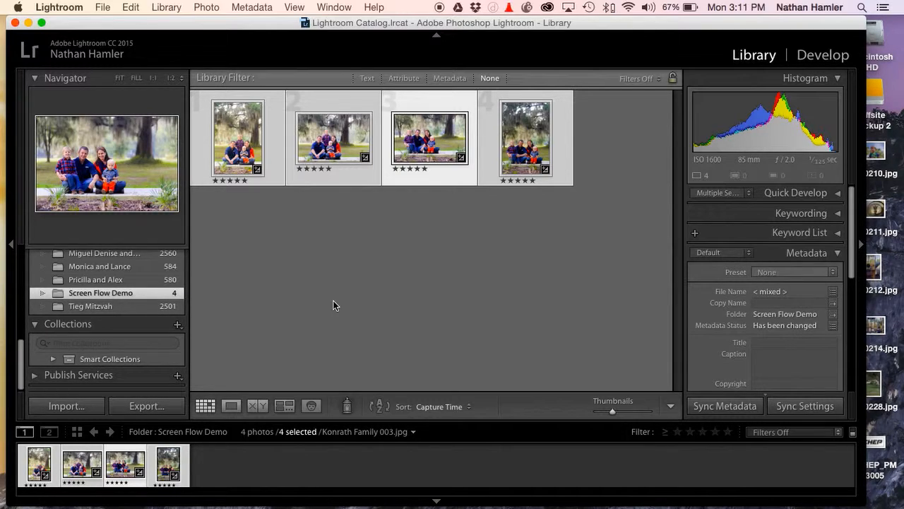
{"action": "key", "text": "super+d"}
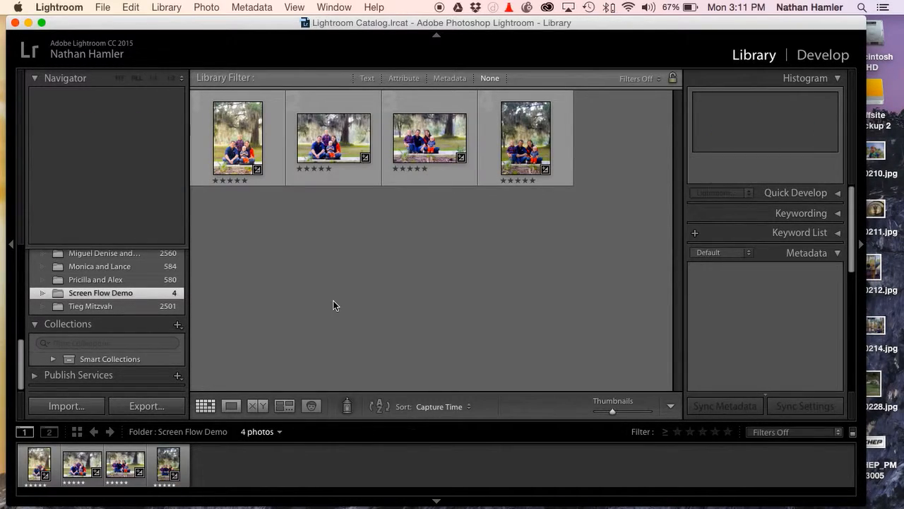
{"action": "key", "text": "super+a"}
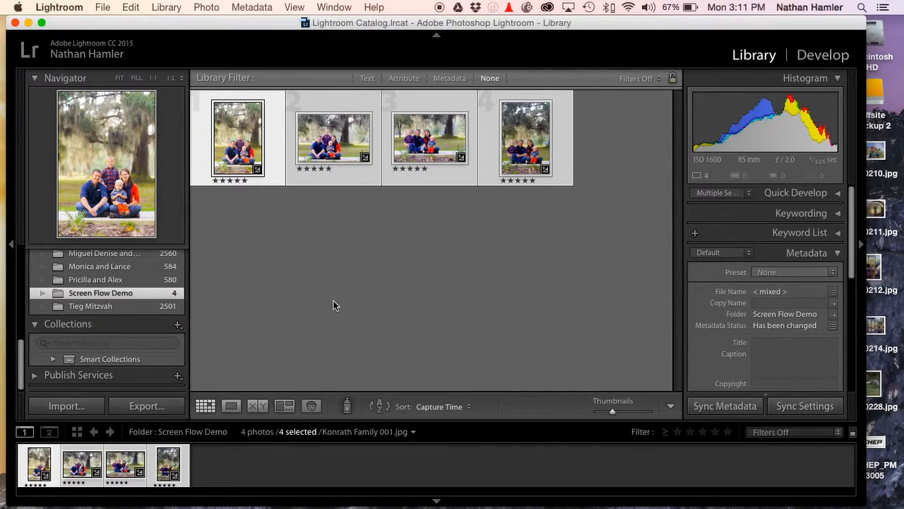
Open the export settings for the selected photos and set the destination folder to the Desktop
{"action": "left_click", "coordinate": [110, 9]}
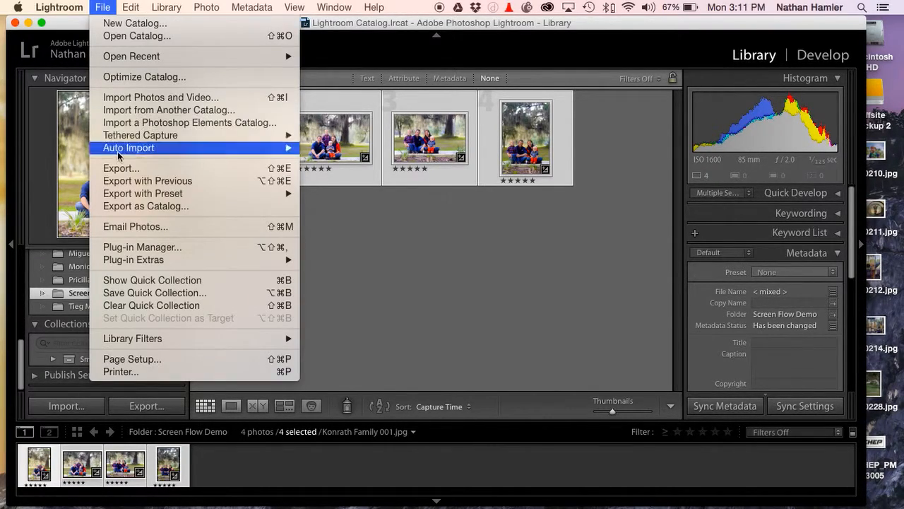
{"action": "left_click", "coordinate": [122, 168]}
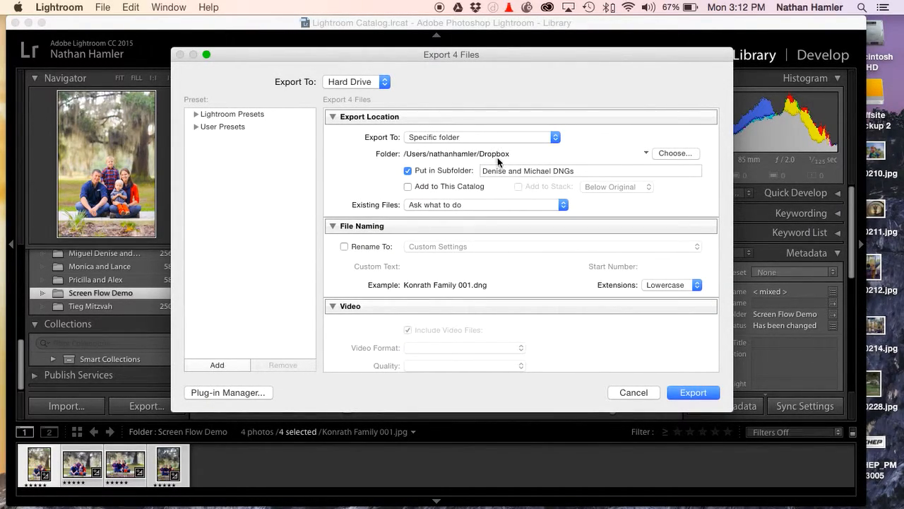
{"action": "left_click_drag", "start_coordinate": [413, 57], "coordinate": [409, 51]}
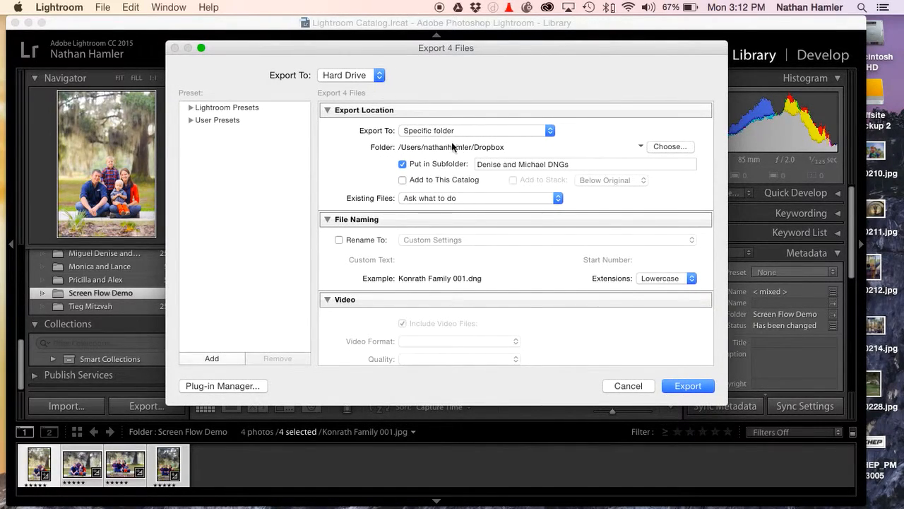
{"action": "left_click", "coordinate": [641, 146]}
{"action": "left_click", "coordinate": [650, 164]}
Name the export subfolder "Screen Flow Demo"
{"action": "triple_click", "coordinate": [570, 164]}
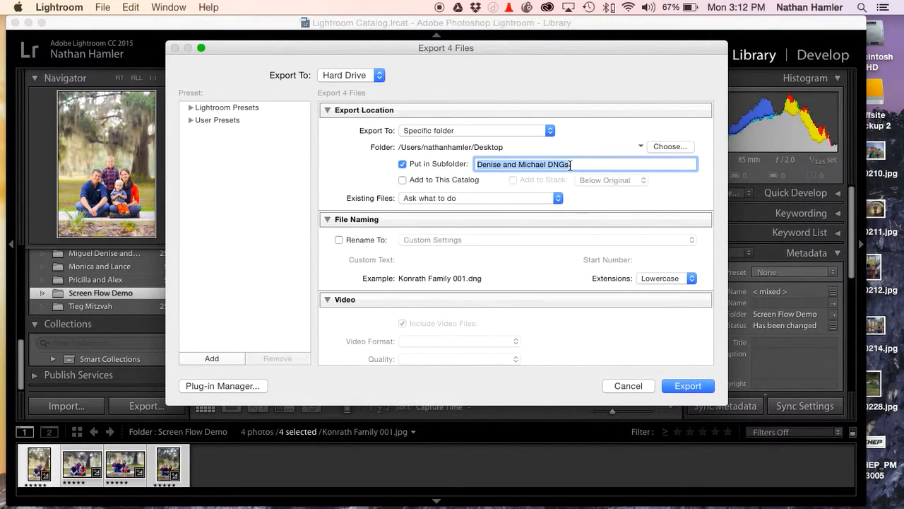
{"action": "type", "text": "Screen Flow Demo"}
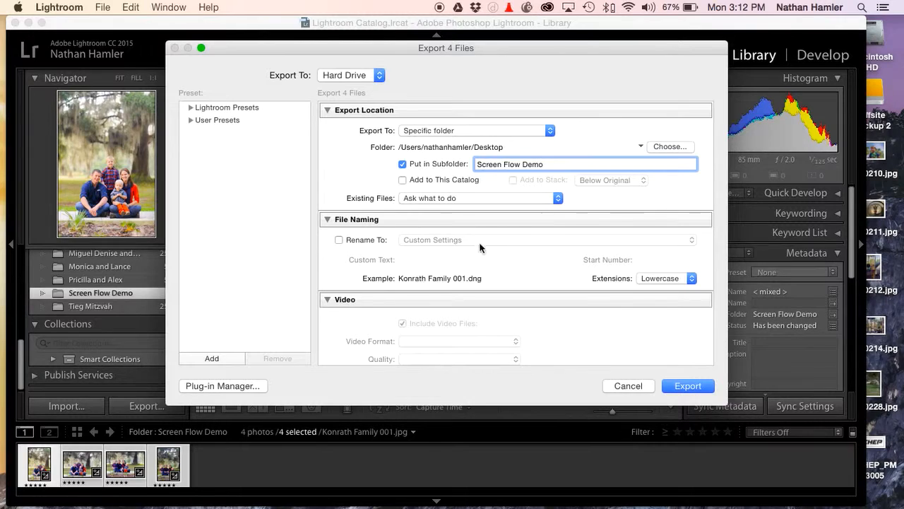
{"action": "scroll", "coordinate": [459, 244], "scroll_direction": "down", "scroll_amount": 5}
{"action": "scroll", "coordinate": [459, 246], "scroll_direction": "up", "scroll_amount": 5}
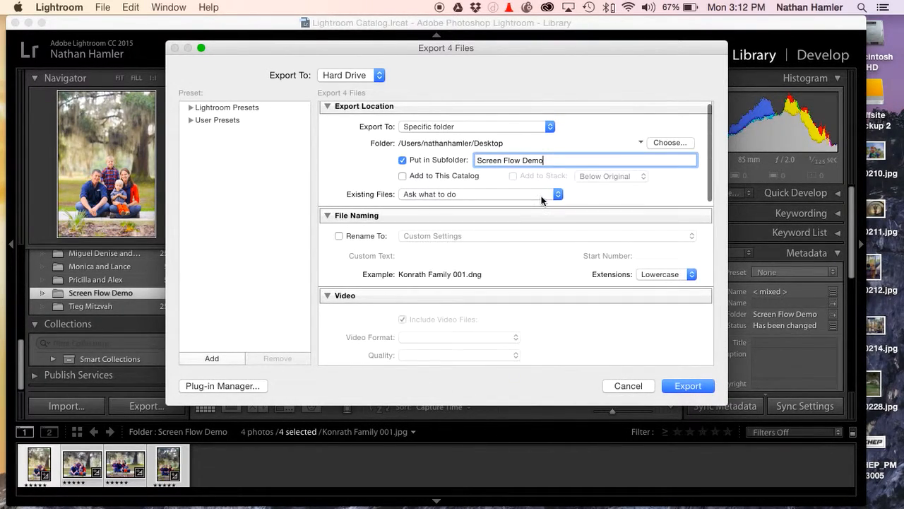
Leave the export settings and open the Rename Photos dialog for the four selected photos
{"action": "left_click", "coordinate": [612, 389]}
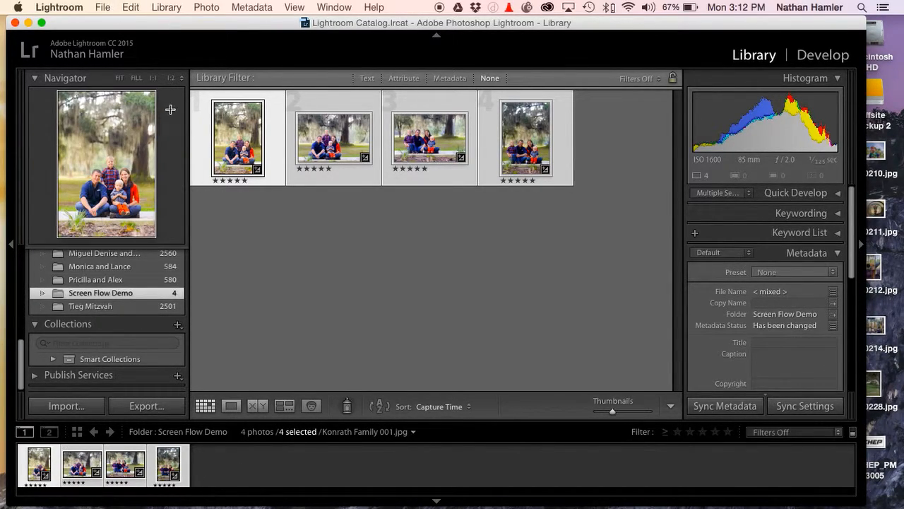
{"action": "left_click", "coordinate": [161, 5]}
{"action": "mouse_move", "coordinate": [245, 6]}
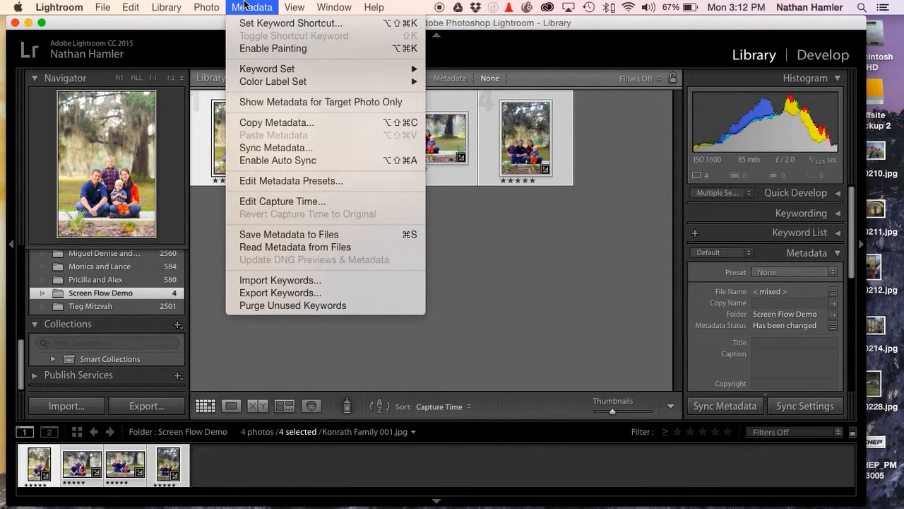
{"action": "mouse_move", "coordinate": [167, 7]}
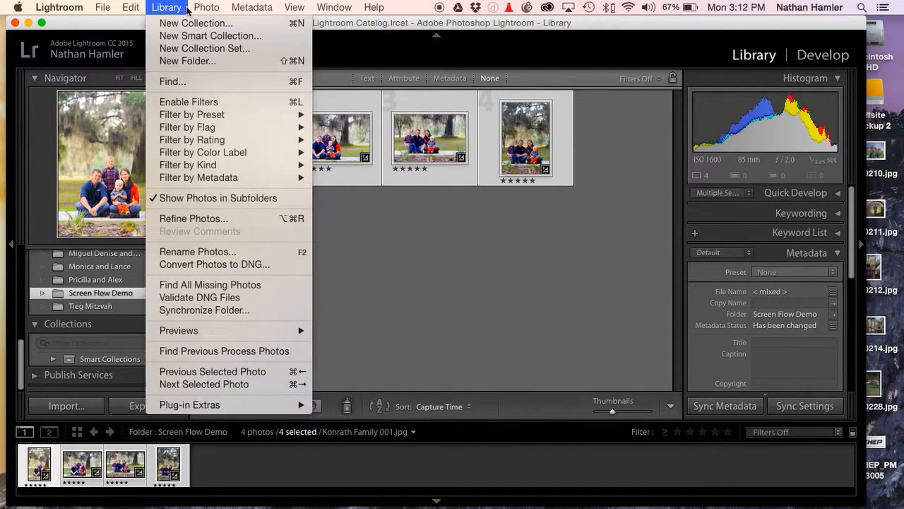
{"action": "left_click", "coordinate": [211, 252]}
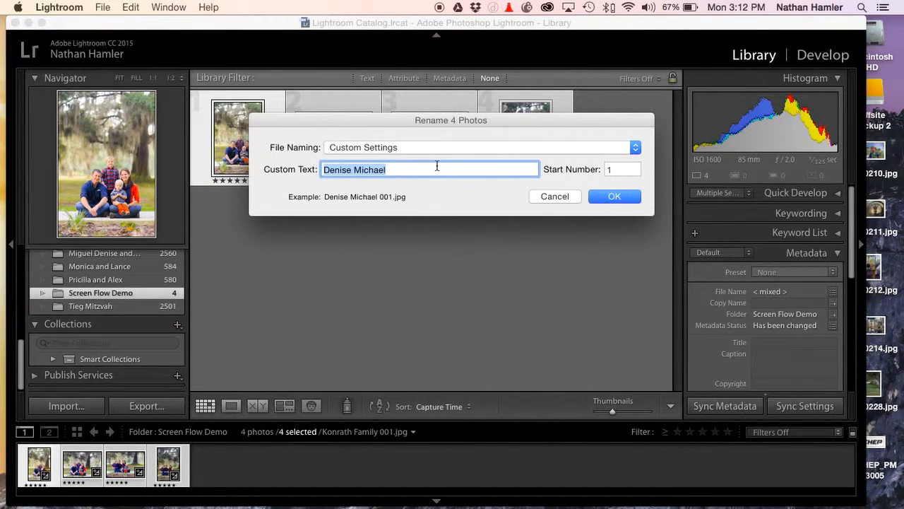
Enter "Screen Flow Demo" as the custom text for the new file names
{"action": "type", "text": "Scren F"}
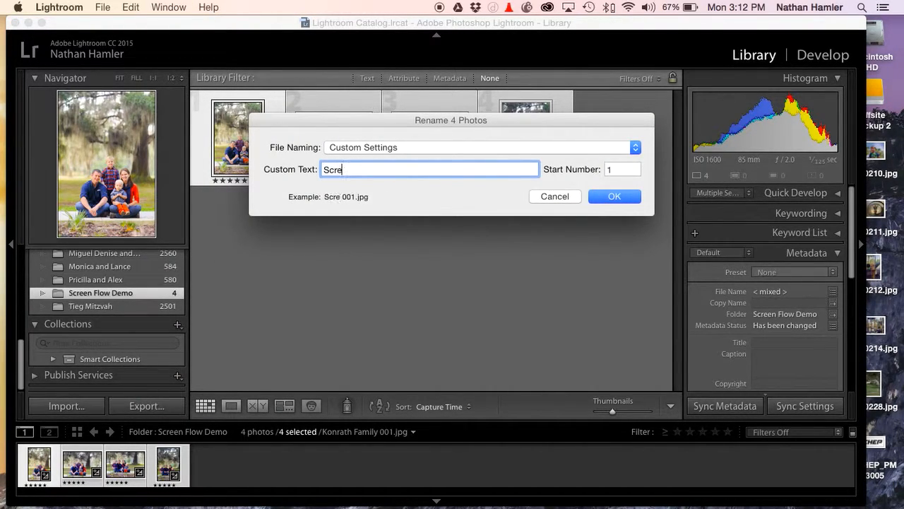
{"action": "key", "text": "BackSpace"}
{"action": "key", "text": "BackSpace"}
{"action": "key", "text": "BackSpace"}
{"action": "type", "text": "e Fl"}
{"action": "key", "text": "BackSpace"}
{"action": "key", "text": "BackSpace"}
{"action": "key", "text": "BackSpace"}
{"action": "type", "text": "n Flow Demo"}
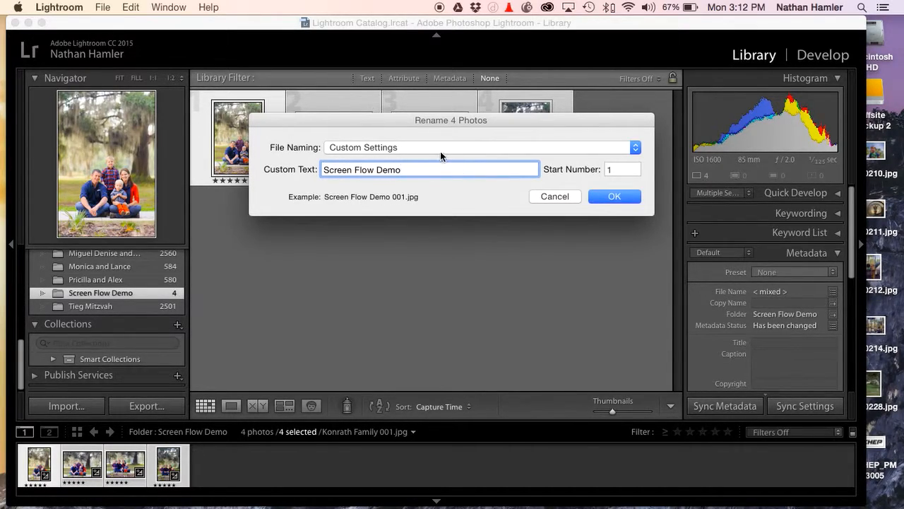
Edit the filename template to append "Screen Flow" after the sequence number
{"action": "left_click", "coordinate": [372, 148]}
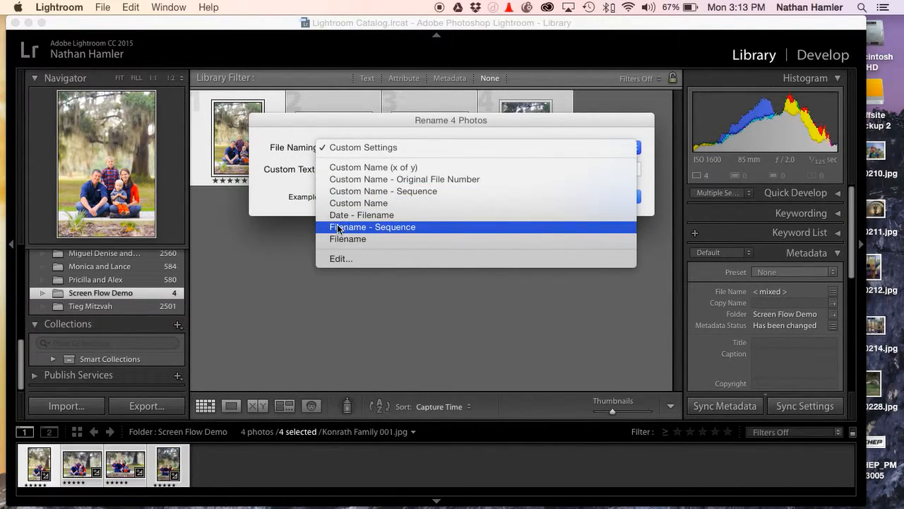
{"action": "left_click", "coordinate": [420, 260]}
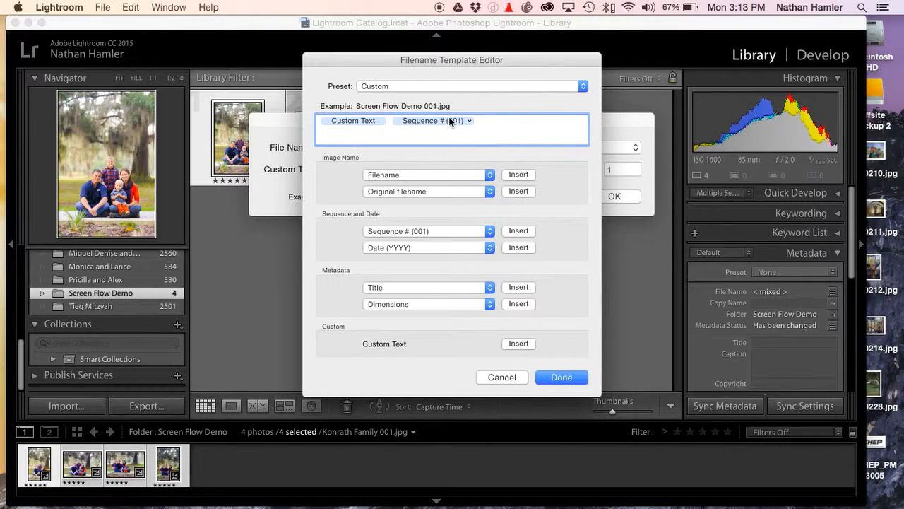
{"action": "type", "text": "_"}
{"action": "type", "text": "Screen Flow"}
{"action": "left_click", "coordinate": [544, 378]}
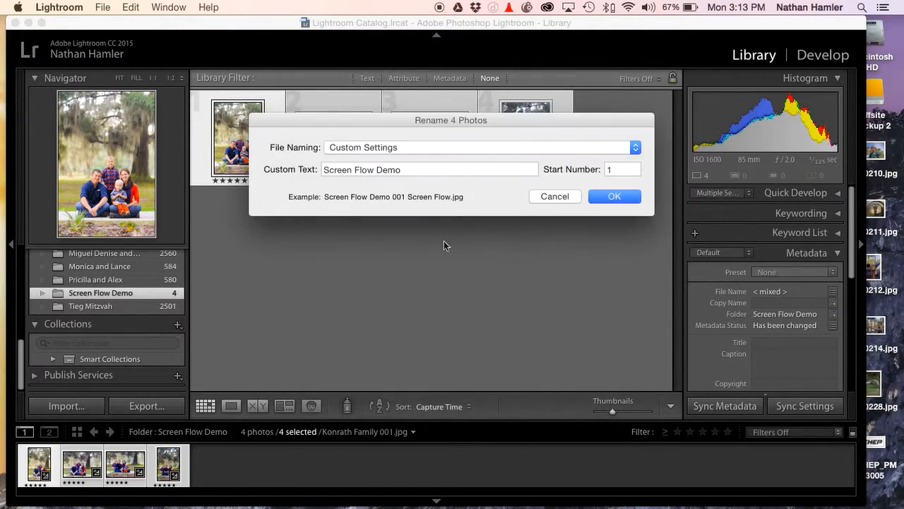
Replace the custom text with the photographer's first name and rename the four photos
{"action": "triple_click", "coordinate": [424, 169]}
{"action": "type", "text": "Nate"}
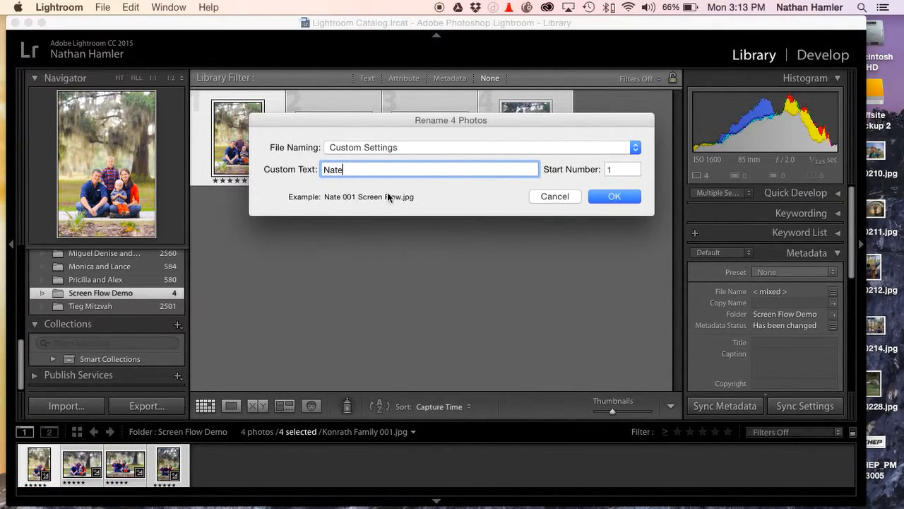
{"action": "left_click", "coordinate": [628, 197]}
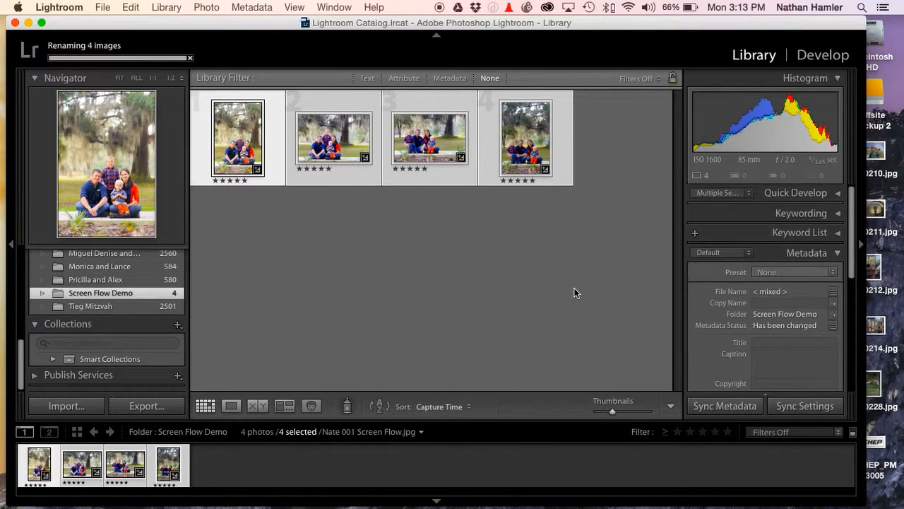
Check the new file names of the second and first photos in their metadata
{"action": "left_click", "coordinate": [344, 205]}
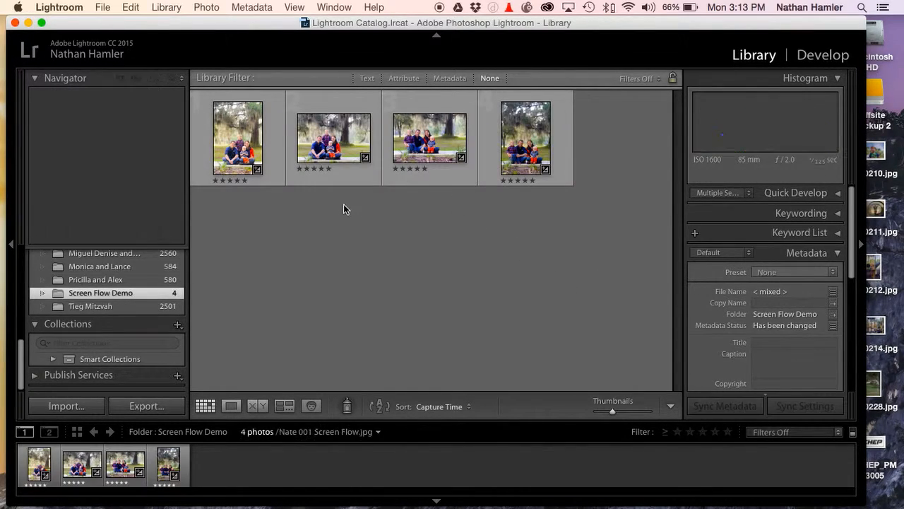
{"action": "left_click", "coordinate": [343, 154]}
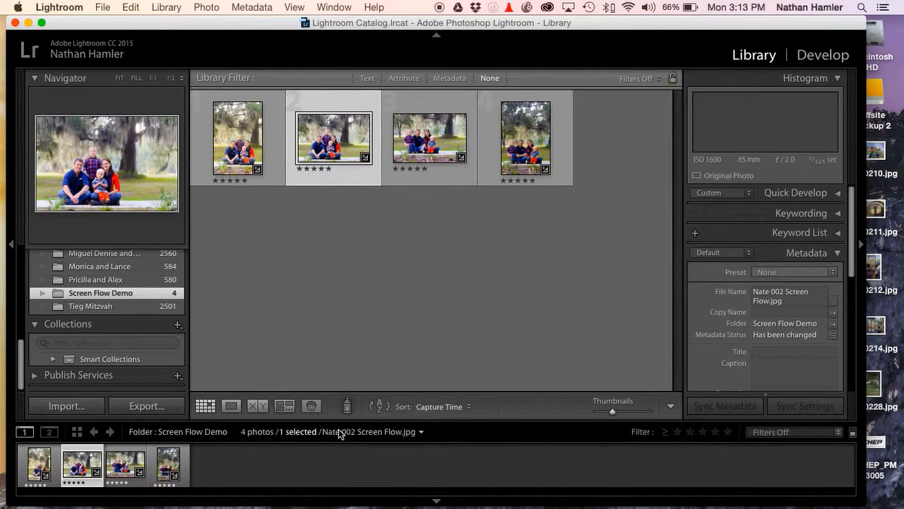
{"action": "left_click", "coordinate": [255, 162]}
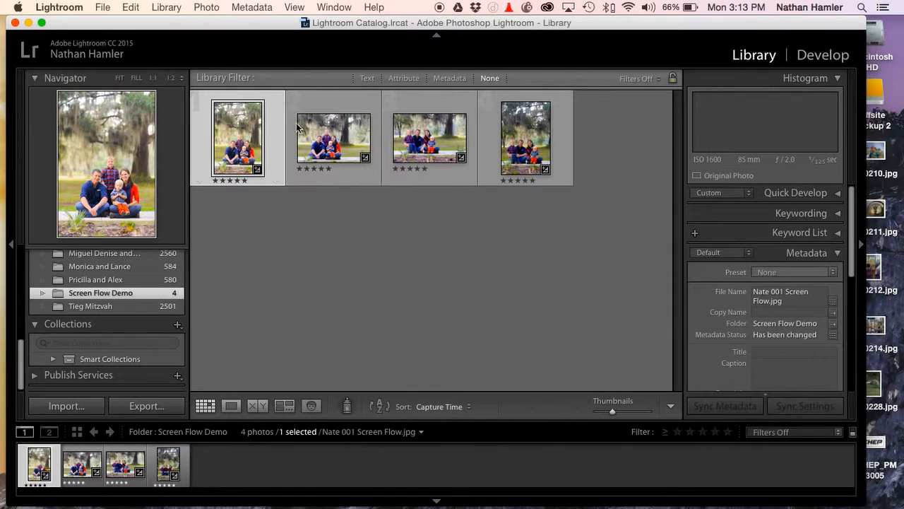
Select all four photos again and open their export settings, with renaming on export switched off
{"action": "left_click", "coordinate": [329, 252]}
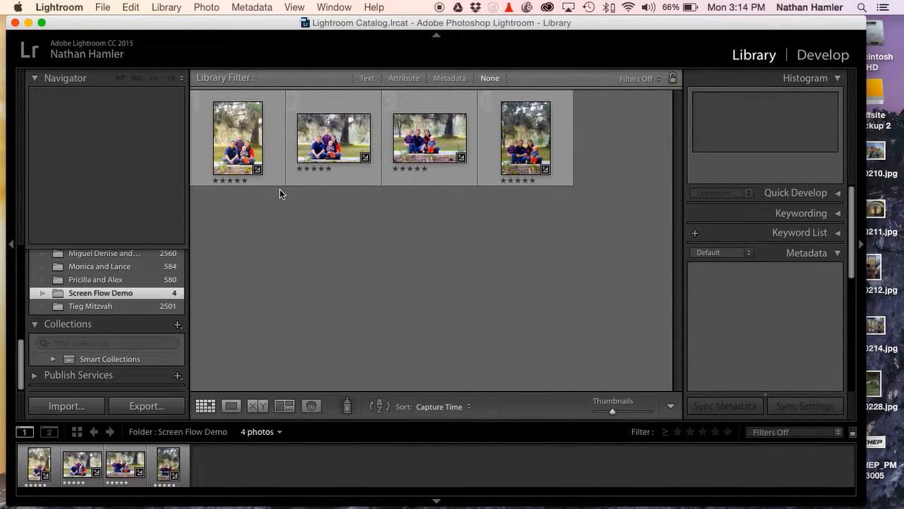
{"action": "key", "text": "super+a"}
{"action": "left_click", "coordinate": [101, 7]}
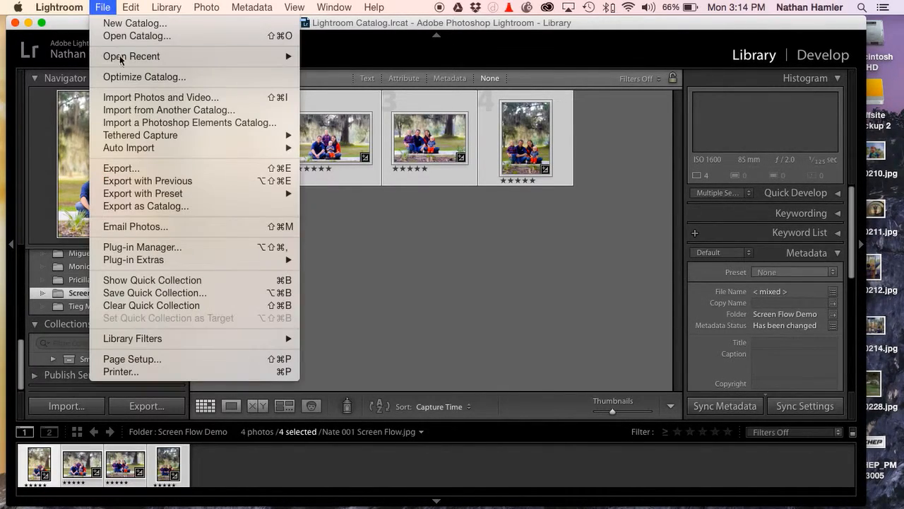
{"action": "left_click", "coordinate": [129, 168]}
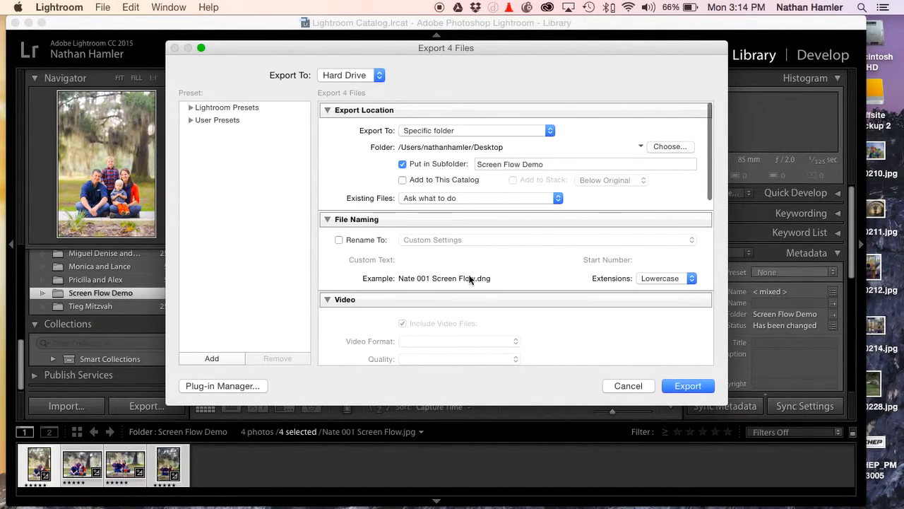
{"action": "left_click", "coordinate": [338, 239]}
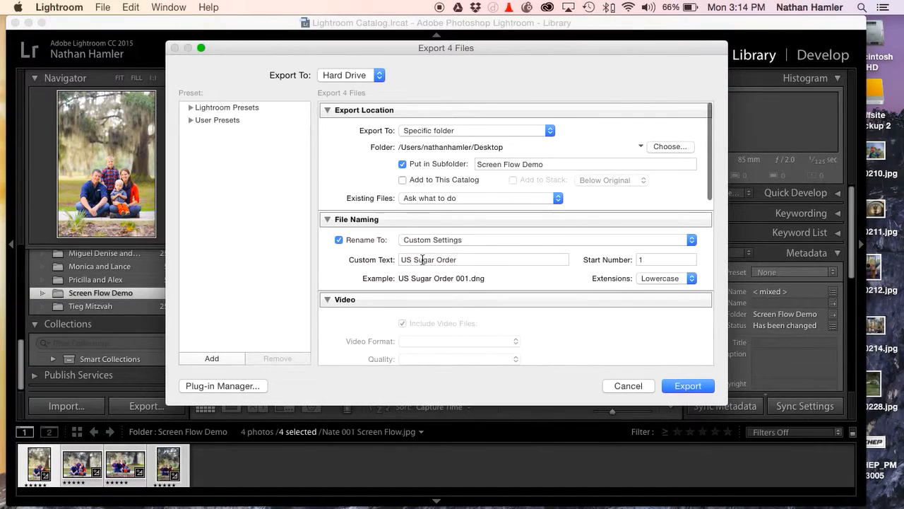
{"action": "left_click", "coordinate": [338, 239]}
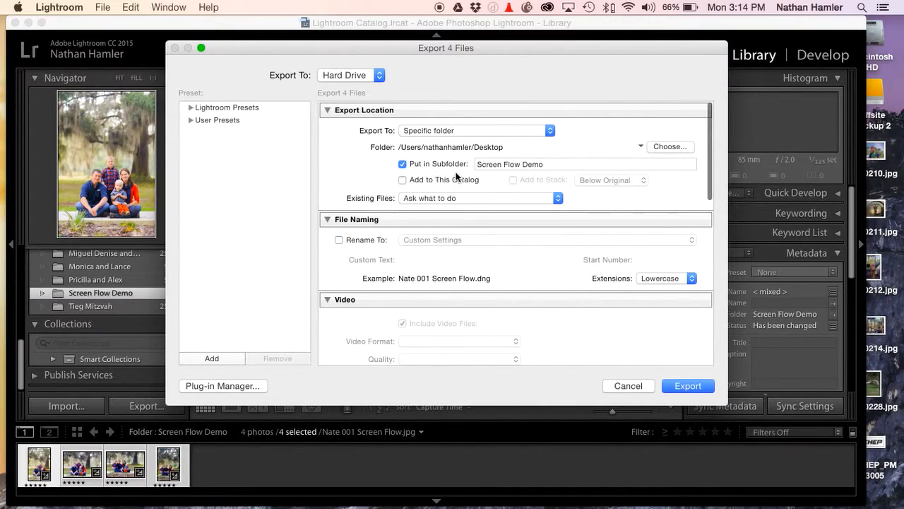
Try JPEG as the export image format and switch back to DNG
{"action": "scroll", "coordinate": [455, 173], "scroll_direction": "down", "scroll_amount": 5}
{"action": "left_click", "coordinate": [451, 231]}
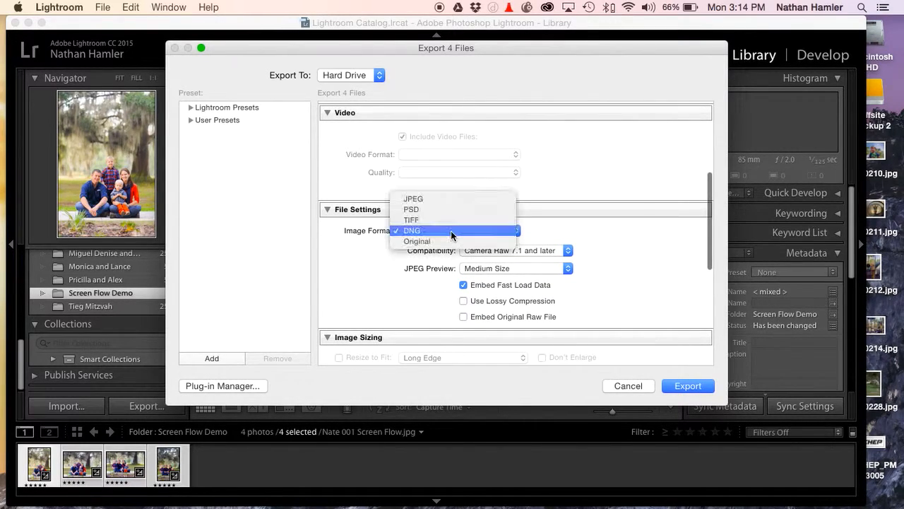
{"action": "left_click", "coordinate": [421, 198]}
{"action": "left_click", "coordinate": [414, 229]}
{"action": "left_click", "coordinate": [419, 263]}
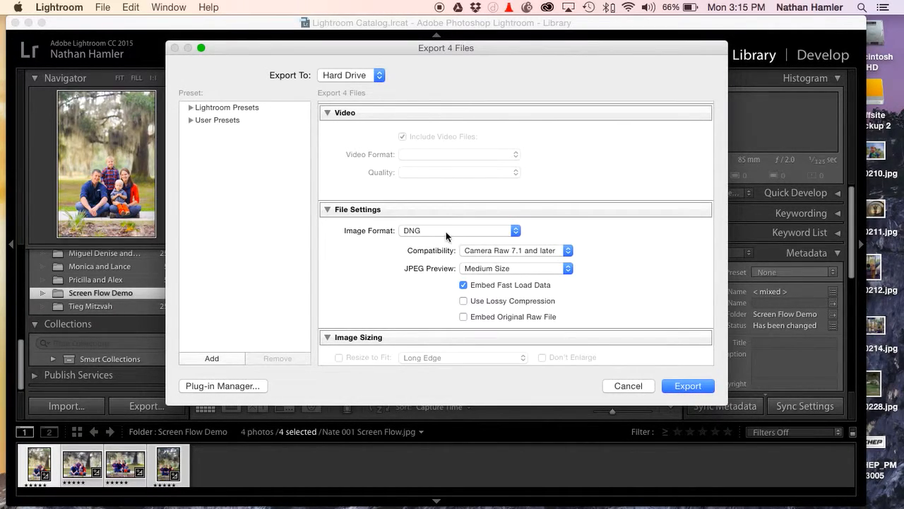
Set the export image format to JPEG
{"action": "scroll", "coordinate": [453, 255], "scroll_direction": "down", "scroll_amount": 2}
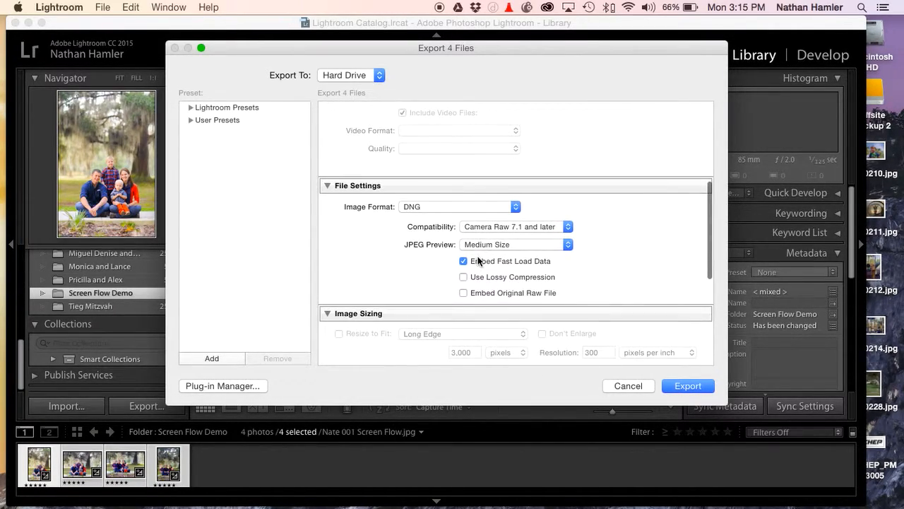
{"action": "left_click", "coordinate": [453, 207]}
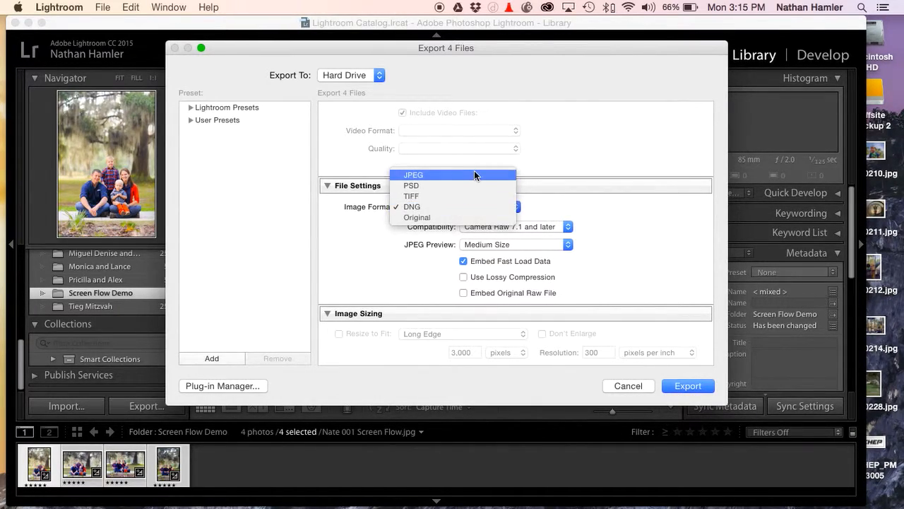
{"action": "left_click", "coordinate": [471, 173]}
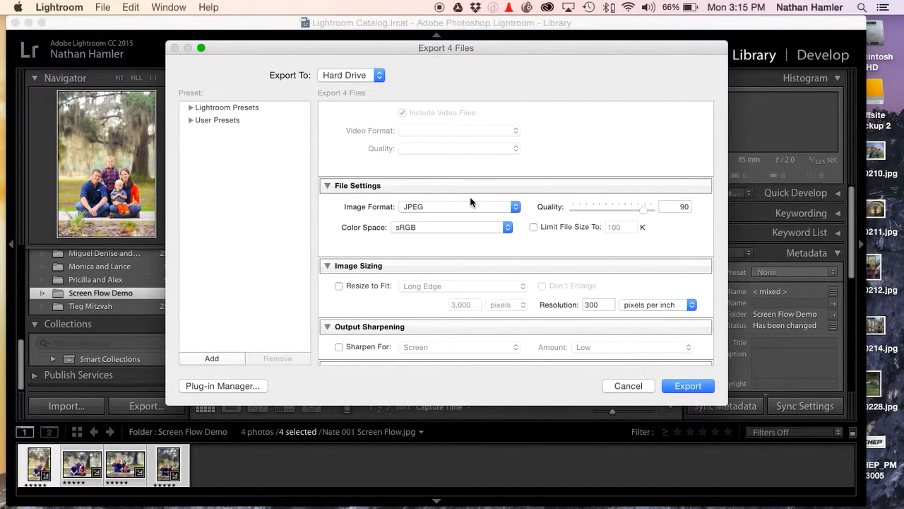
Try a JPEG quality of 100 and return it to 90
{"action": "mouse_move", "coordinate": [641, 209]}
{"action": "left_mouse_down"}
{"action": "mouse_move", "coordinate": [664, 209]}
{"action": "mouse_move", "coordinate": [567, 212]}
{"action": "mouse_move", "coordinate": [657, 209]}
{"action": "mouse_move", "coordinate": [643, 214]}
{"action": "left_mouse_up"}
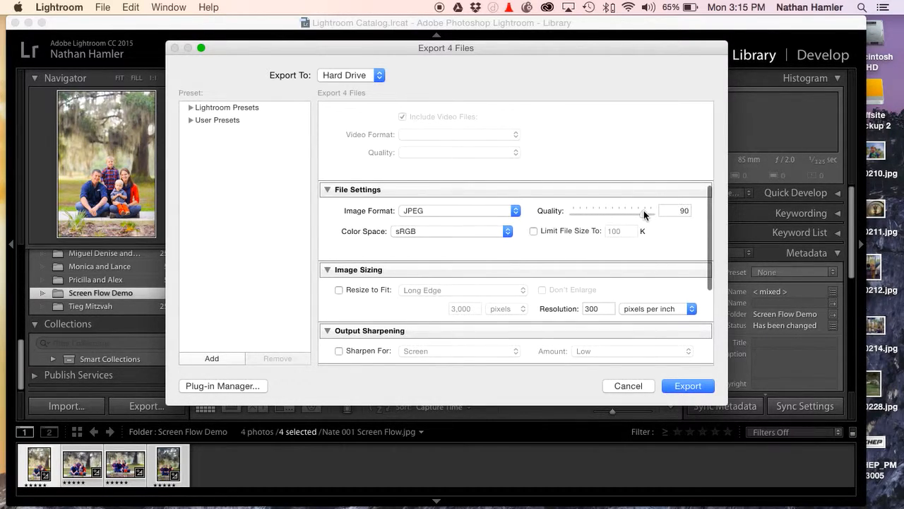
{"action": "scroll", "coordinate": [658, 215], "scroll_direction": "down", "scroll_amount": 1}
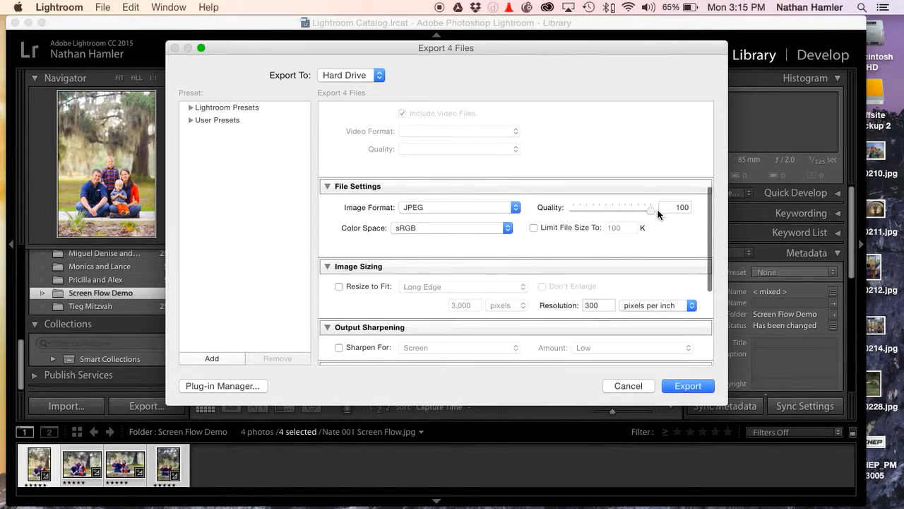
{"action": "scroll", "coordinate": [661, 210], "scroll_direction": "down", "scroll_amount": 3}
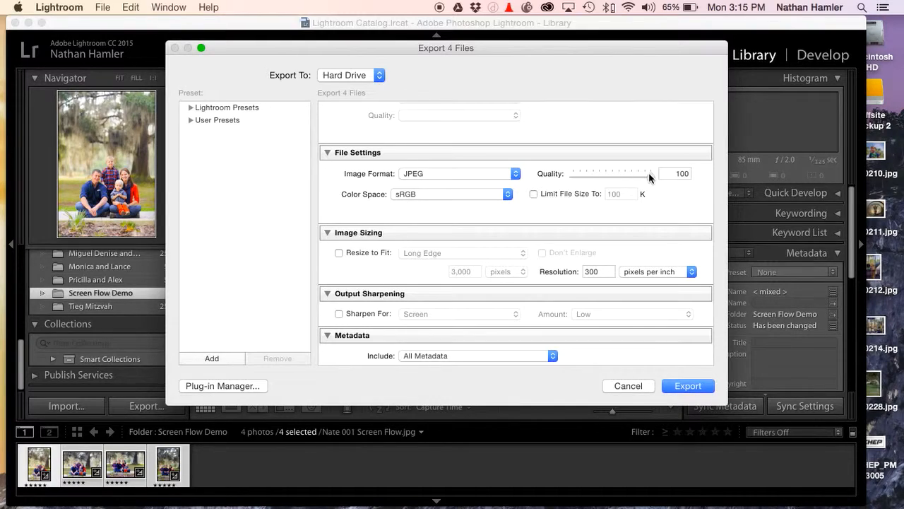
{"action": "scroll", "coordinate": [650, 172], "scroll_direction": "down", "scroll_amount": 1}
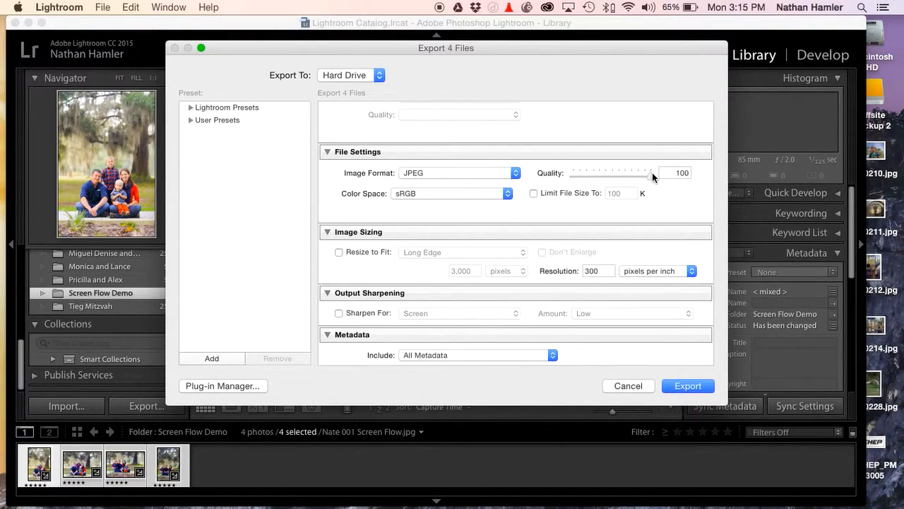
{"action": "scroll", "coordinate": [650, 172], "scroll_direction": "up", "scroll_amount": 2}
{"action": "left_click_drag", "start_coordinate": [651, 180], "coordinate": [641, 185]}
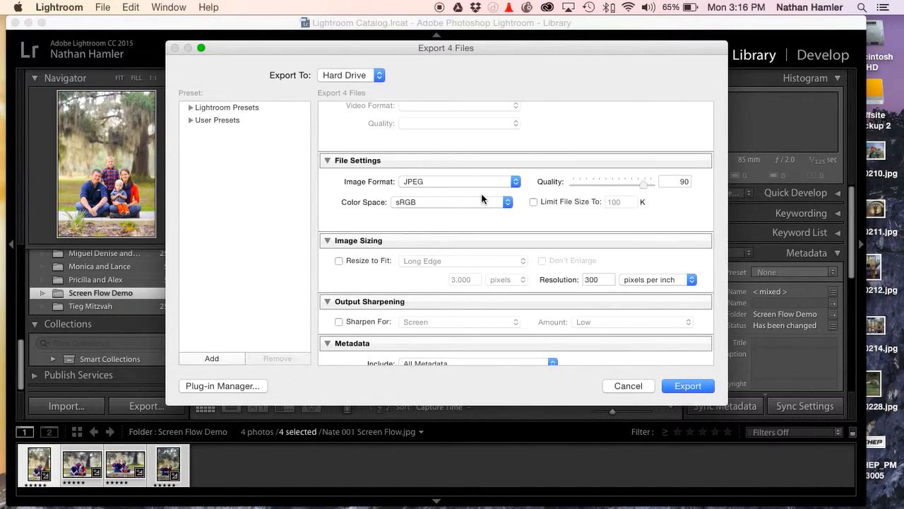
Choose sRGB as the export color space and dismiss the ColorMunki notification
{"action": "left_click", "coordinate": [440, 202]}
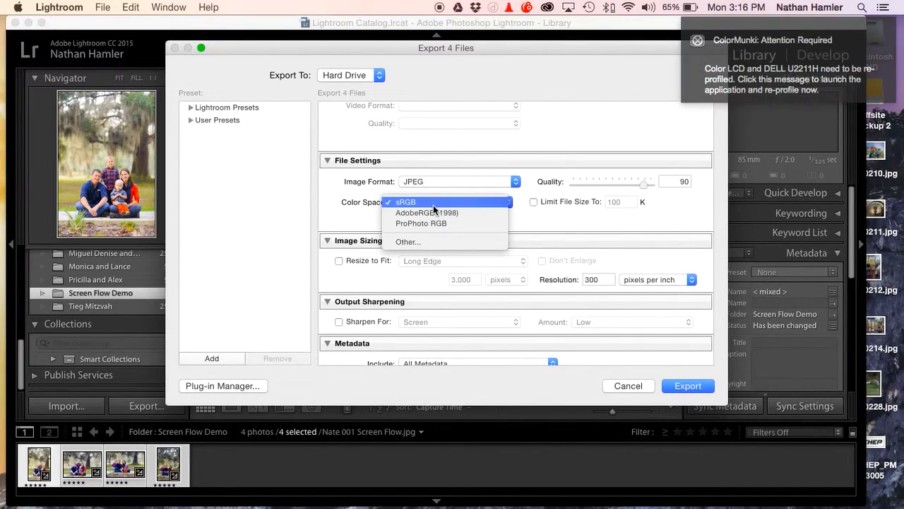
{"action": "left_click", "coordinate": [442, 202]}
{"action": "left_click", "coordinate": [705, 42]}
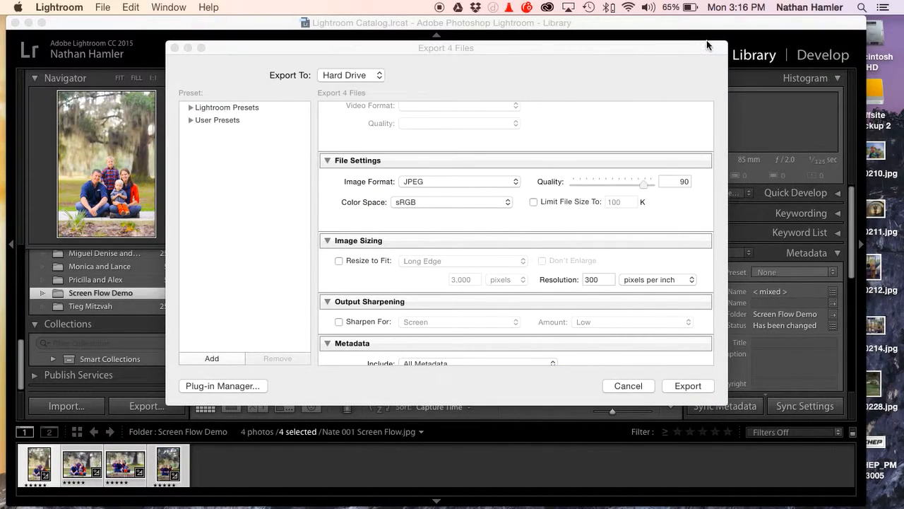
Enable resizing of the exported images to fit the long edge and set it to 1000 pixels
{"action": "left_click", "coordinate": [339, 260]}
{"action": "left_click", "coordinate": [457, 262]}
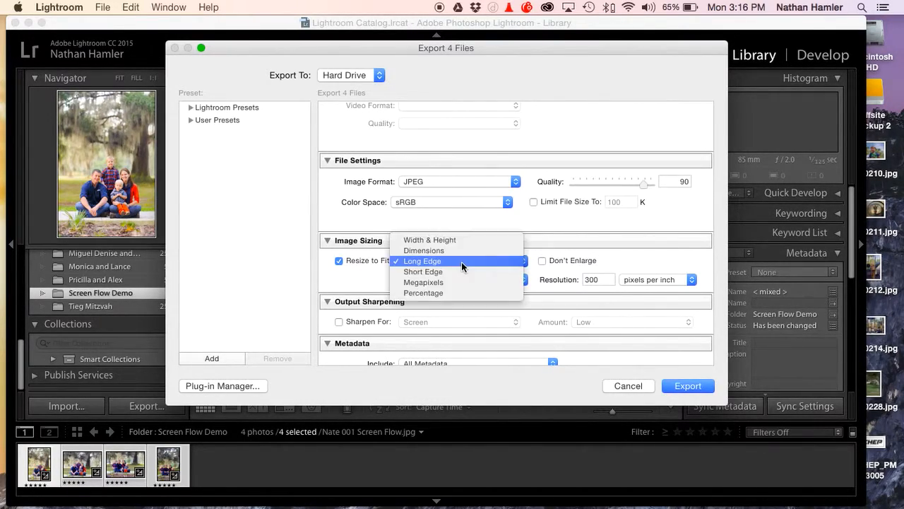
{"action": "left_click", "coordinate": [462, 242]}
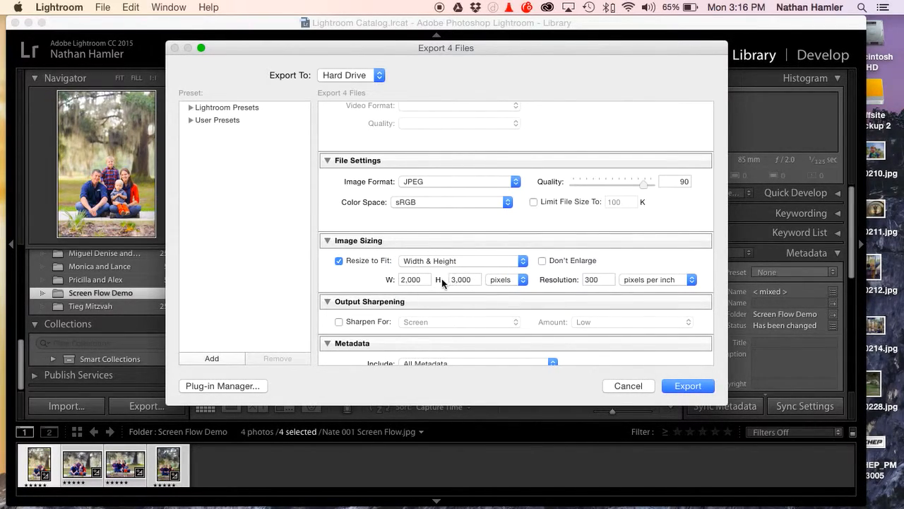
{"action": "left_click", "coordinate": [439, 262]}
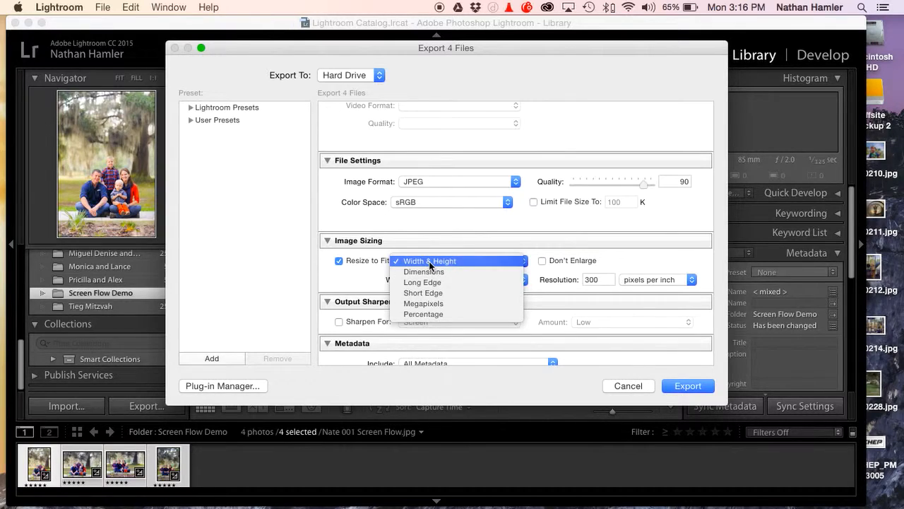
{"action": "left_click", "coordinate": [431, 282]}
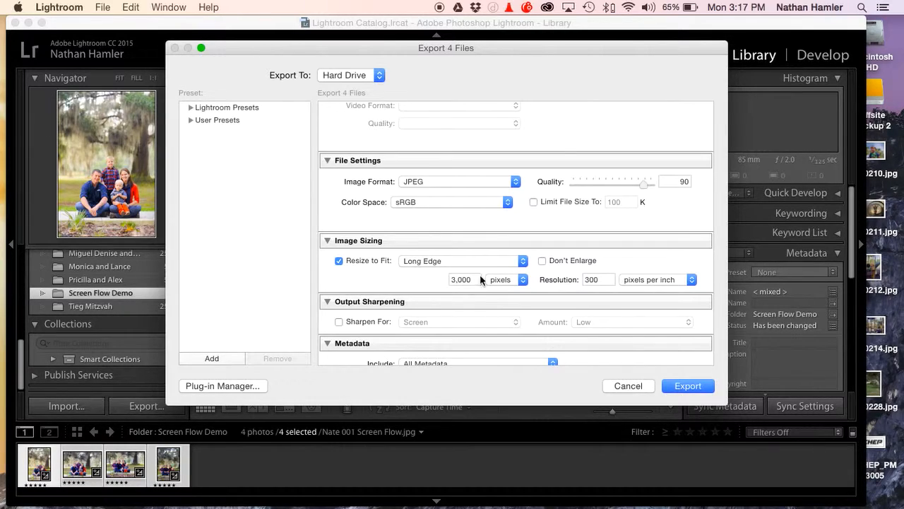
{"action": "double_click", "coordinate": [471, 280]}
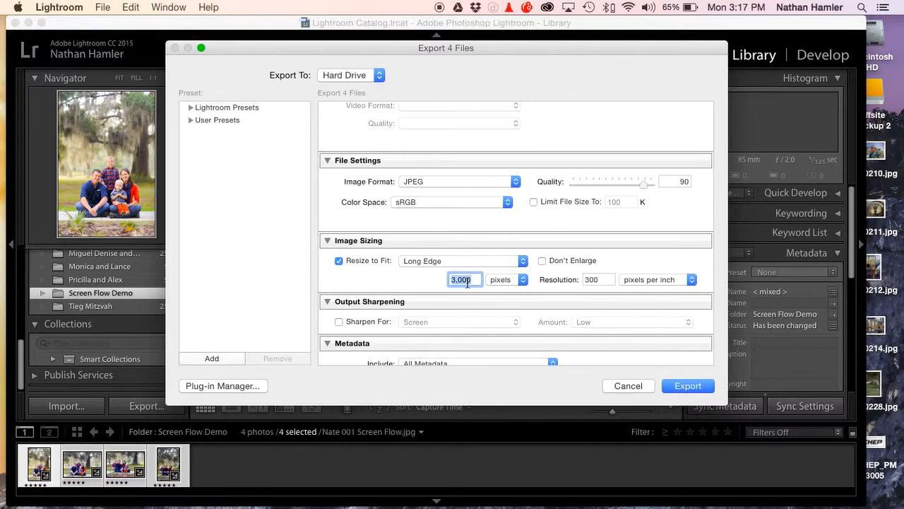
{"action": "type", "text": "1000"}
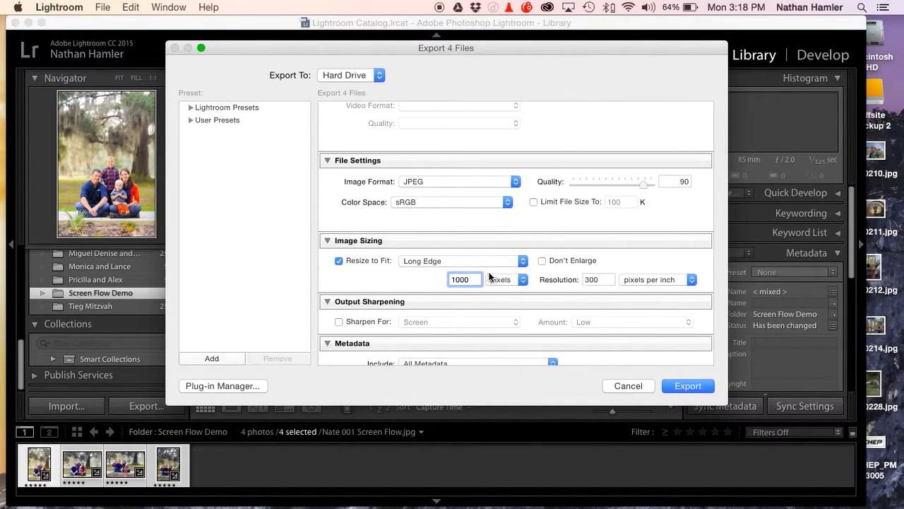
Review the remaining sharpening, metadata, watermarking and post-processing options, and export the four photos
{"action": "scroll", "coordinate": [483, 271], "scroll_direction": "down", "scroll_amount": 3}
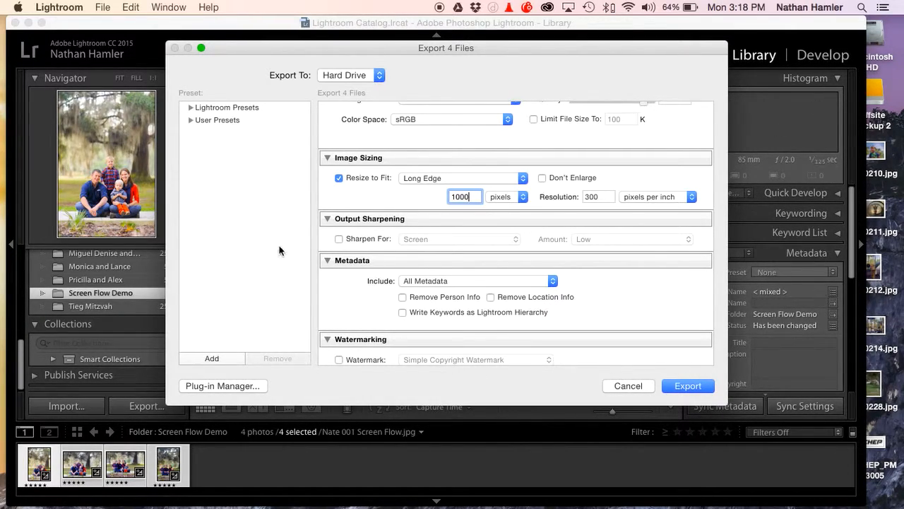
{"action": "scroll", "coordinate": [350, 241], "scroll_direction": "down", "scroll_amount": 5}
{"action": "scroll", "coordinate": [351, 240], "scroll_direction": "up", "scroll_amount": 10}
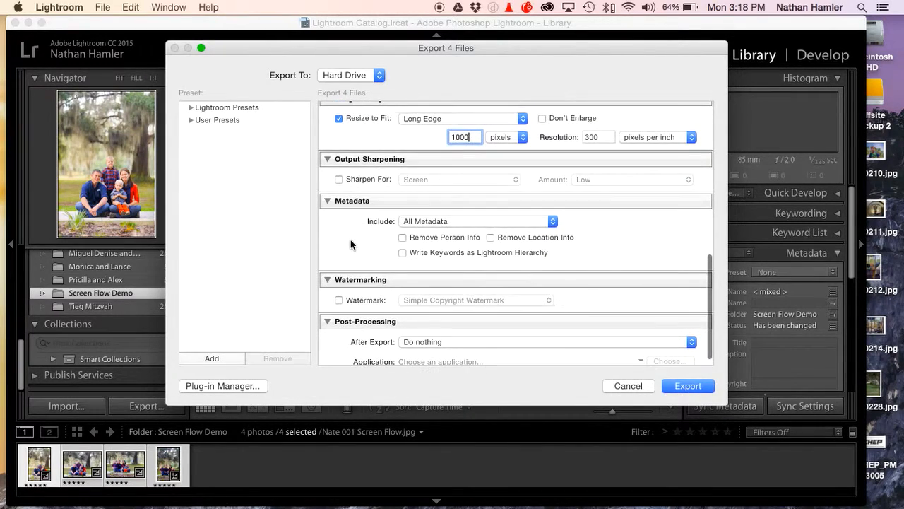
{"action": "scroll", "coordinate": [351, 240], "scroll_direction": "down", "scroll_amount": 10}
{"action": "scroll", "coordinate": [351, 240], "scroll_direction": "down", "scroll_amount": 3}
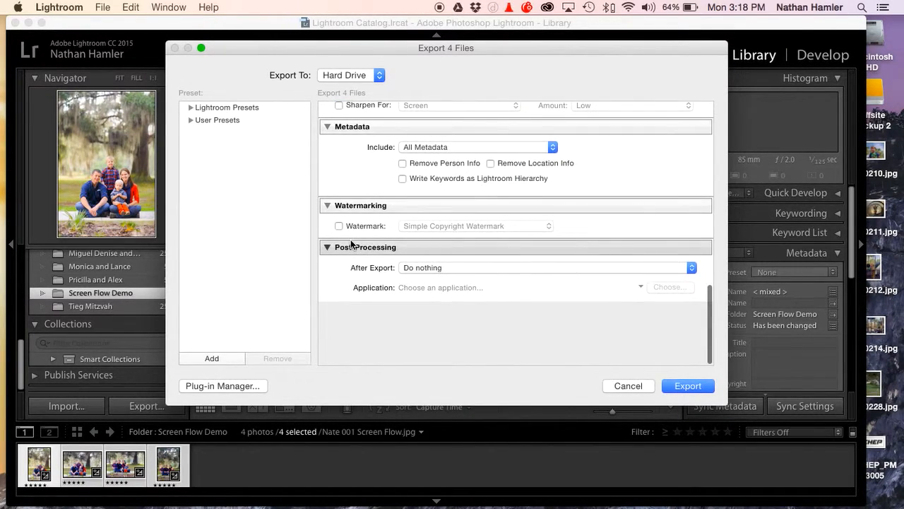
{"action": "scroll", "coordinate": [350, 239], "scroll_direction": "up", "scroll_amount": 15}
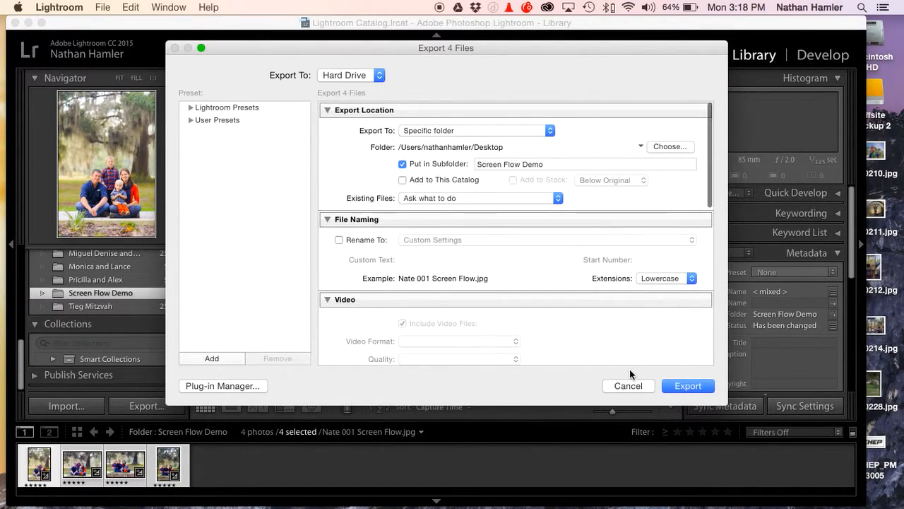
{"action": "left_click", "coordinate": [700, 385]}
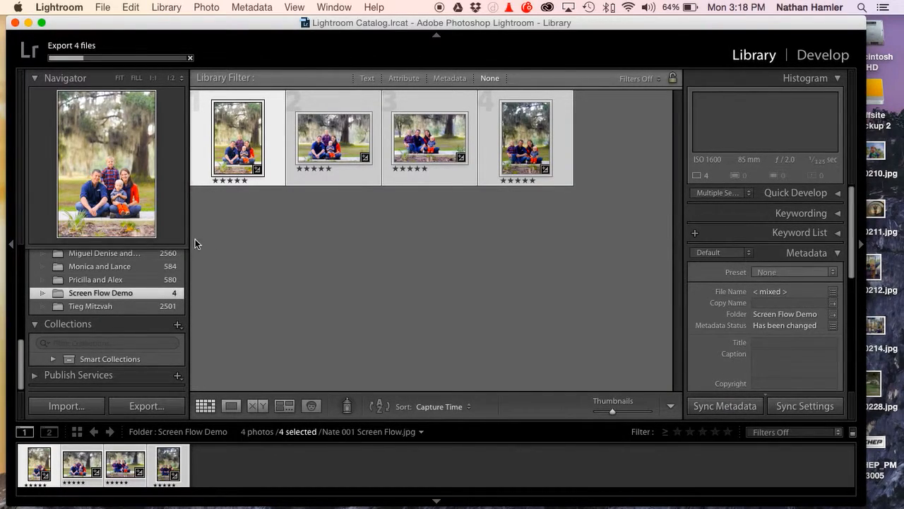
Switch to the desktop and open the exported Screen Flow Demo folder in Finder
{"action": "mouse_move", "coordinate": [1, 1]}
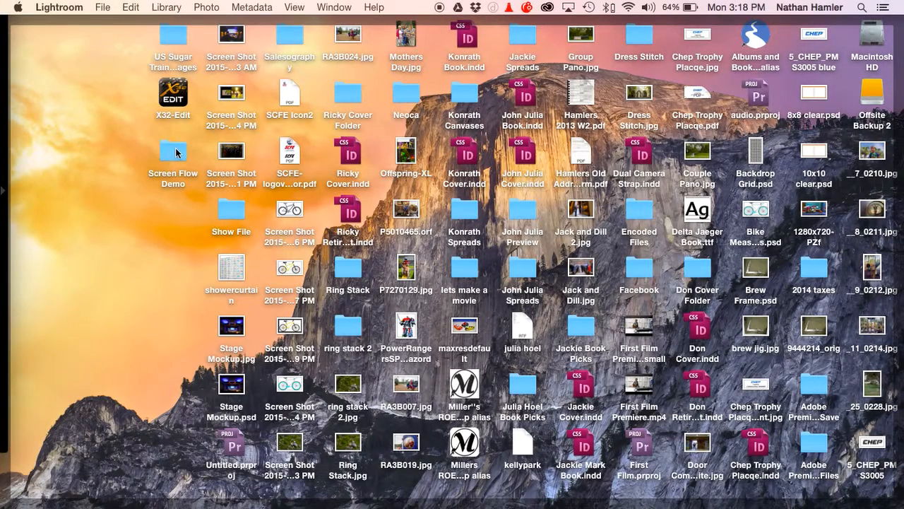
{"action": "left_click", "coordinate": [176, 153]}
{"action": "key", "text": "super+o"}
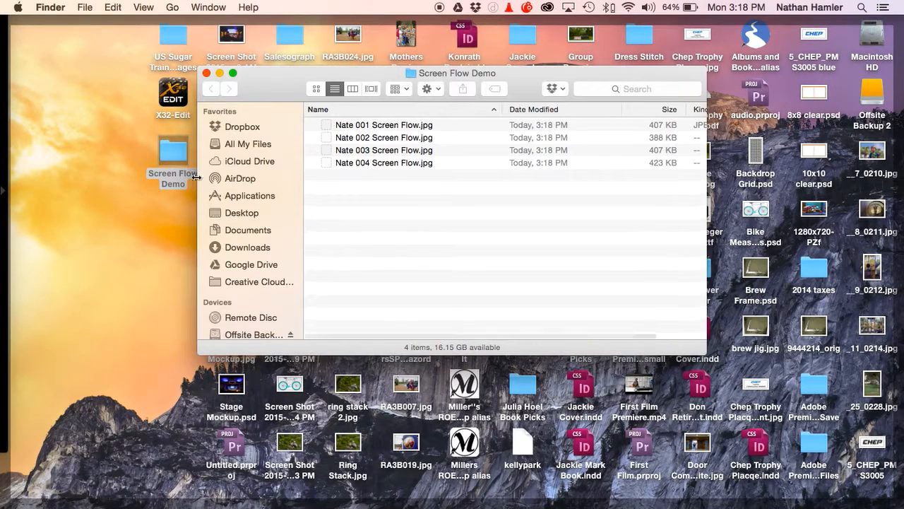
Examine the file information of the first exported JPEG and close its info window
{"action": "left_click", "coordinate": [433, 124]}
{"action": "right_click", "coordinate": [432, 124]}
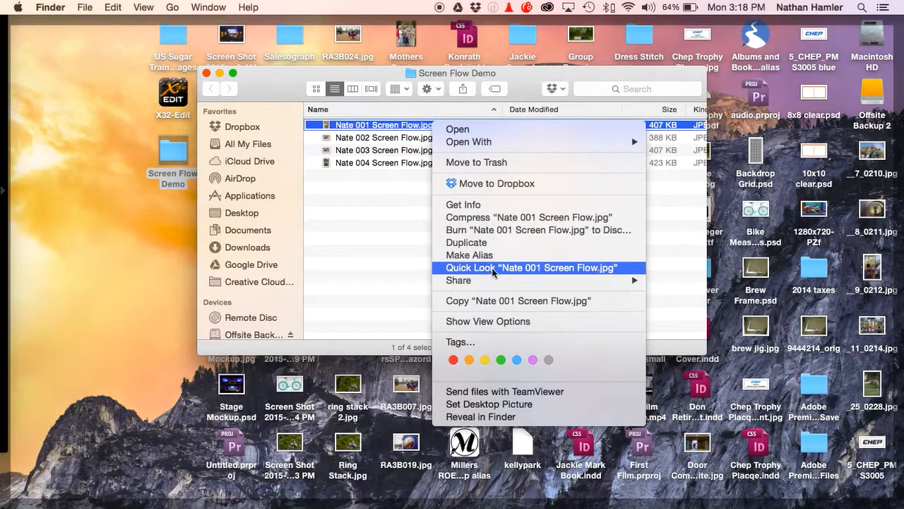
{"action": "left_click", "coordinate": [486, 207]}
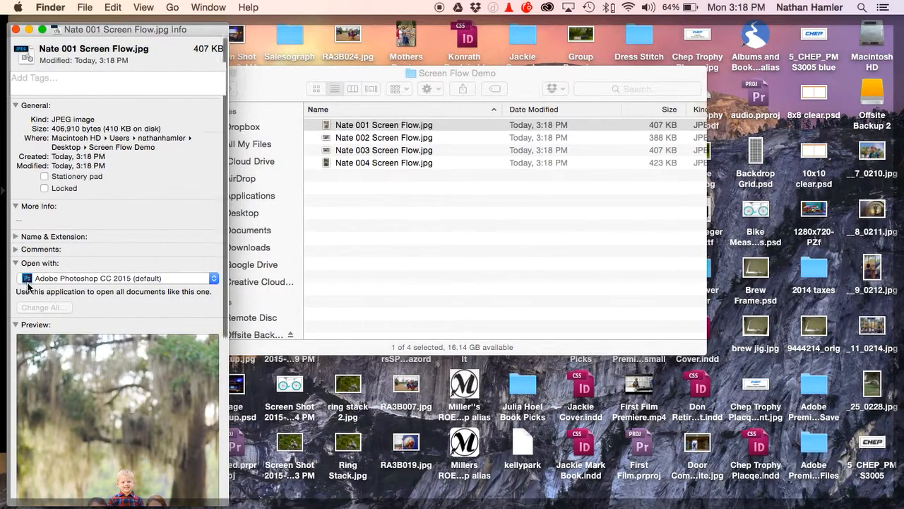
{"action": "scroll", "coordinate": [29, 284], "scroll_direction": "down", "scroll_amount": 5}
{"action": "scroll", "coordinate": [29, 283], "scroll_direction": "up", "scroll_amount": 7}
{"action": "left_click", "coordinate": [15, 29]}
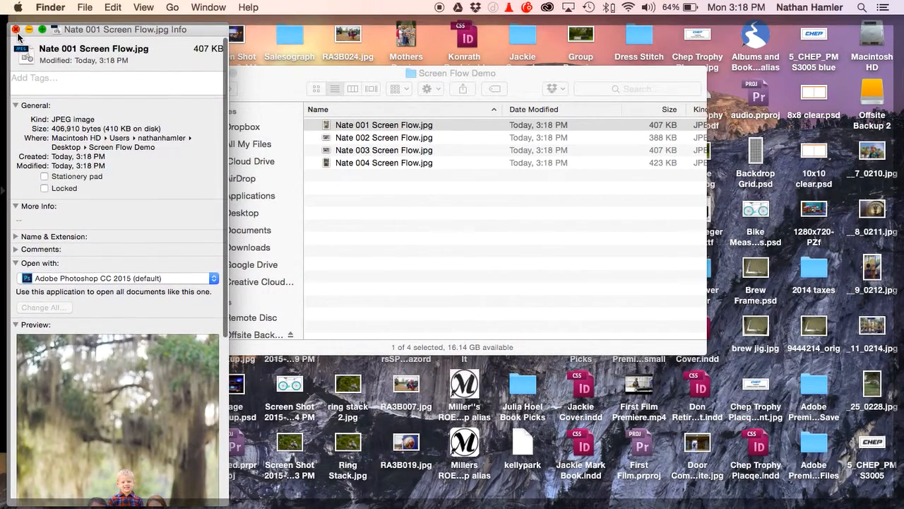
Show the exported photos as icons and enable item info in the folder's view options
{"action": "left_click", "coordinate": [316, 89]}
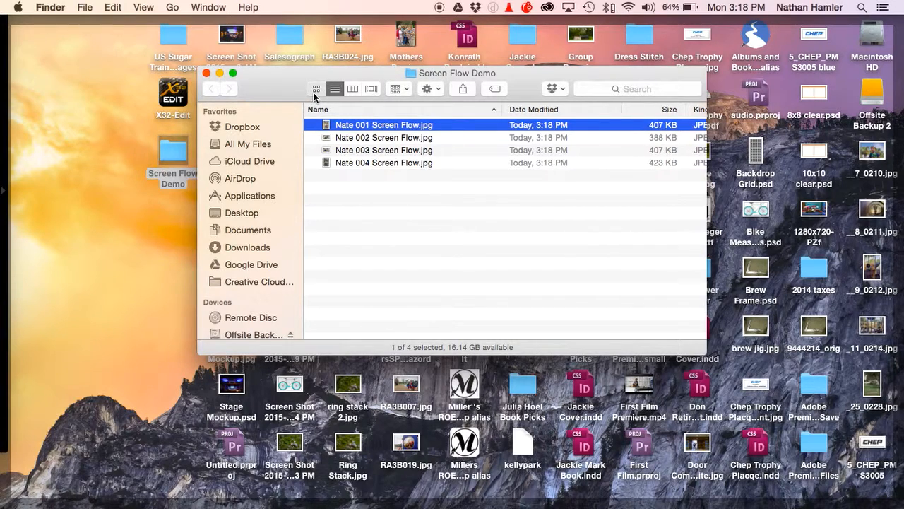
{"action": "right_click", "coordinate": [344, 162]}
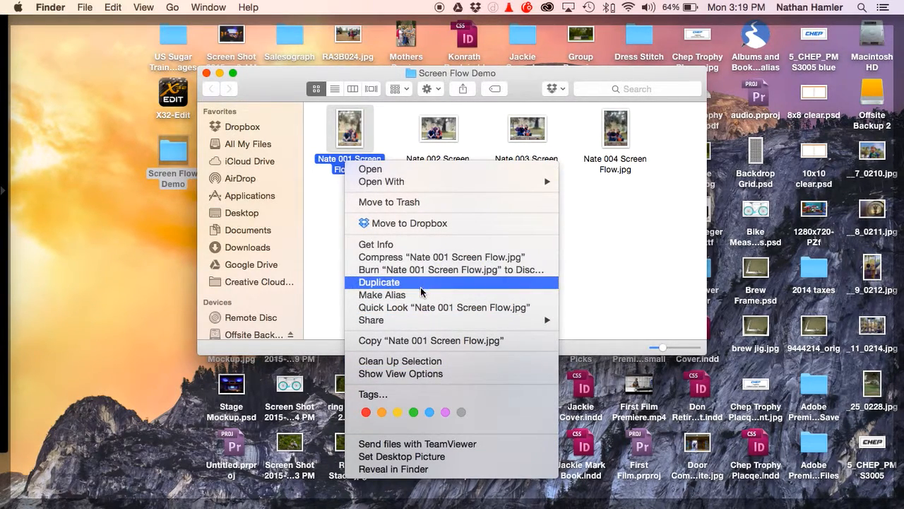
{"action": "left_click", "coordinate": [426, 373]}
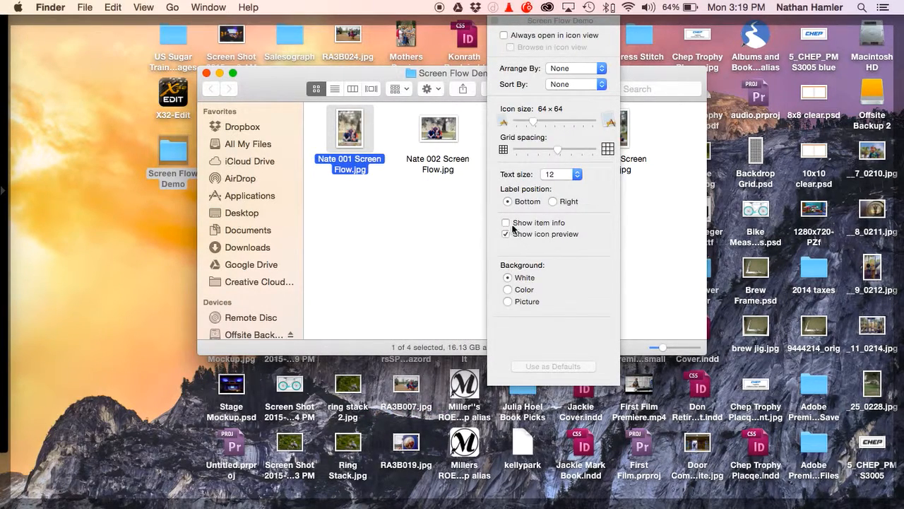
{"action": "left_click", "coordinate": [506, 222]}
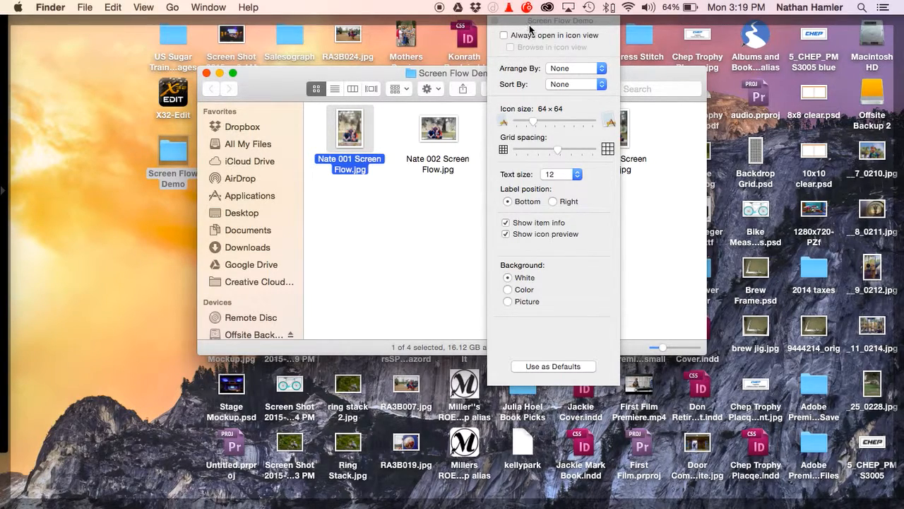
{"action": "left_click_drag", "start_coordinate": [530, 28], "coordinate": [528, 63]}
{"action": "left_click", "coordinate": [494, 55]}
{"action": "left_click", "coordinate": [464, 299]}
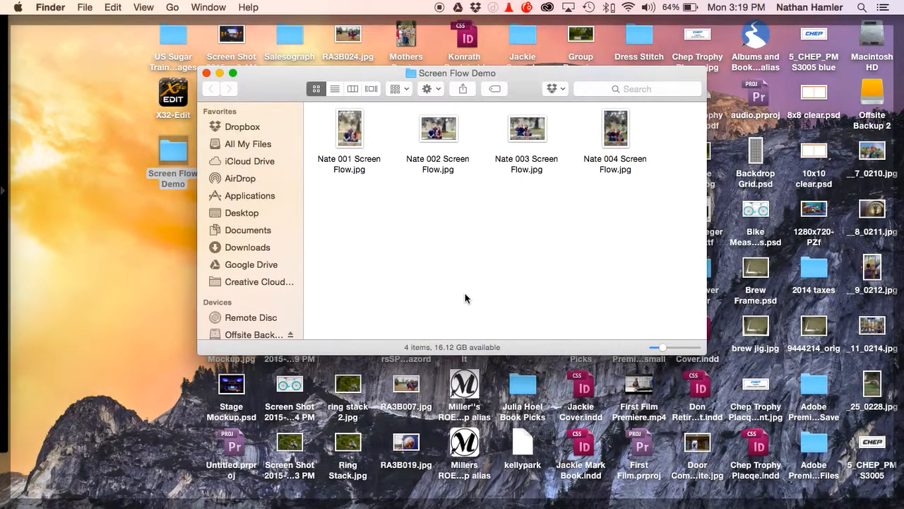
Close the exported photos folder and switch back to Lightroom
{"action": "right_click", "coordinate": [437, 149]}
{"action": "left_click", "coordinate": [404, 198]}
{"action": "left_click", "coordinate": [207, 74]}
{"action": "left_click", "coordinate": [117, 96]}
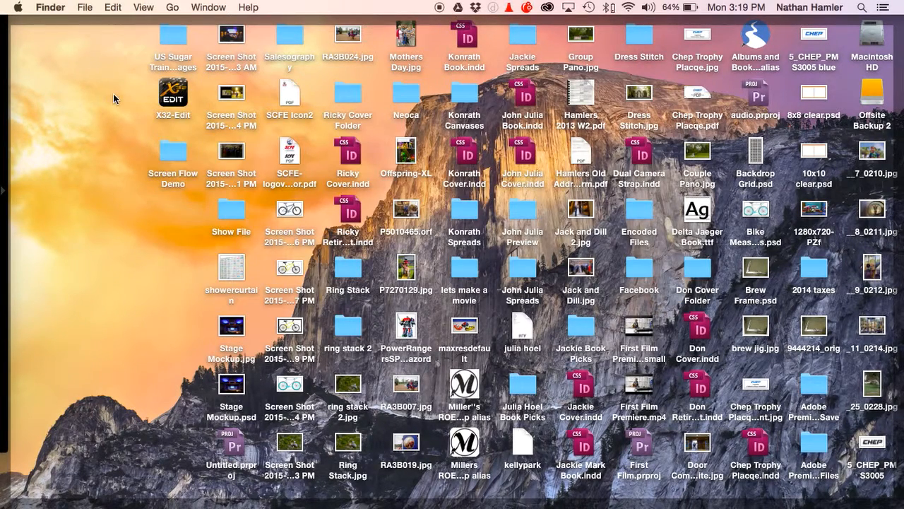
{"action": "key", "text": "F11"}
{"action": "left_click", "coordinate": [511, 303]}
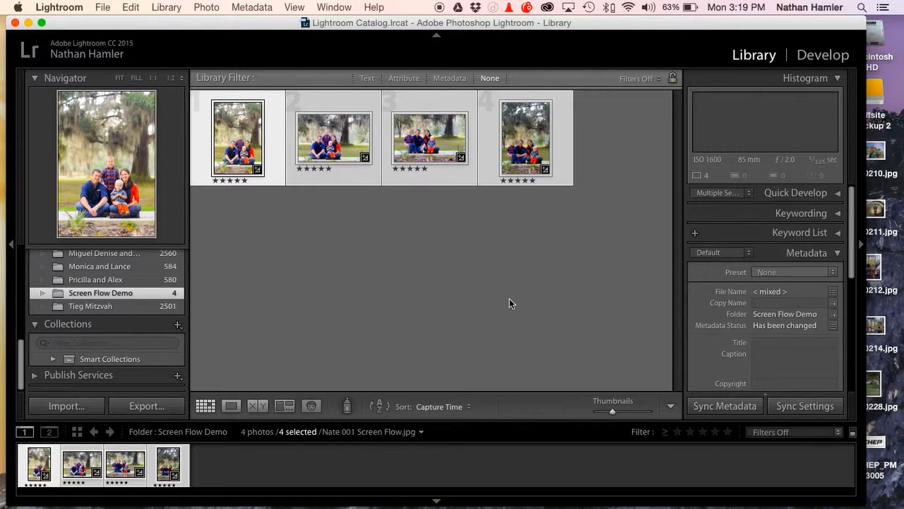
Open the first photo in Develop and look through its Basic and HSL adjustment controls
{"action": "left_click", "coordinate": [826, 54]}
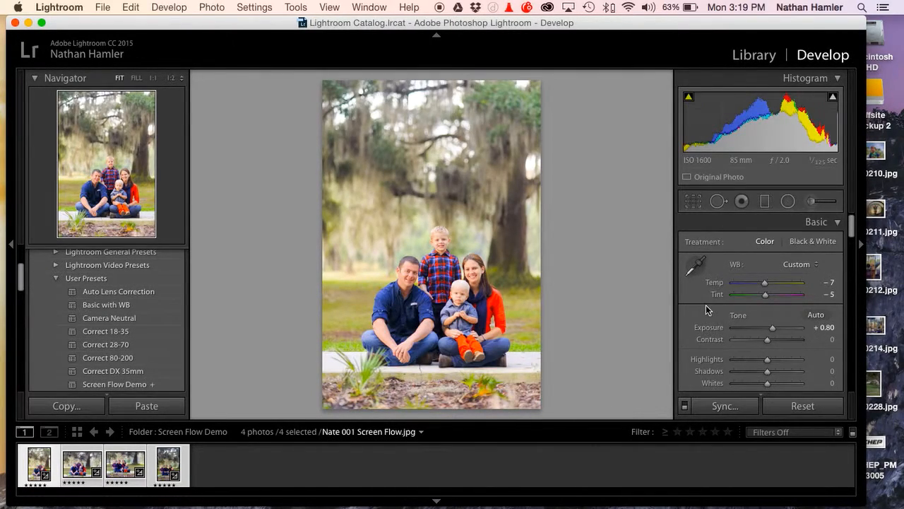
{"action": "scroll", "coordinate": [707, 309], "scroll_direction": "down", "scroll_amount": 20}
{"action": "scroll", "coordinate": [709, 305], "scroll_direction": "up", "scroll_amount": 20}
{"action": "scroll", "coordinate": [790, 212], "scroll_direction": "down", "scroll_amount": 10}
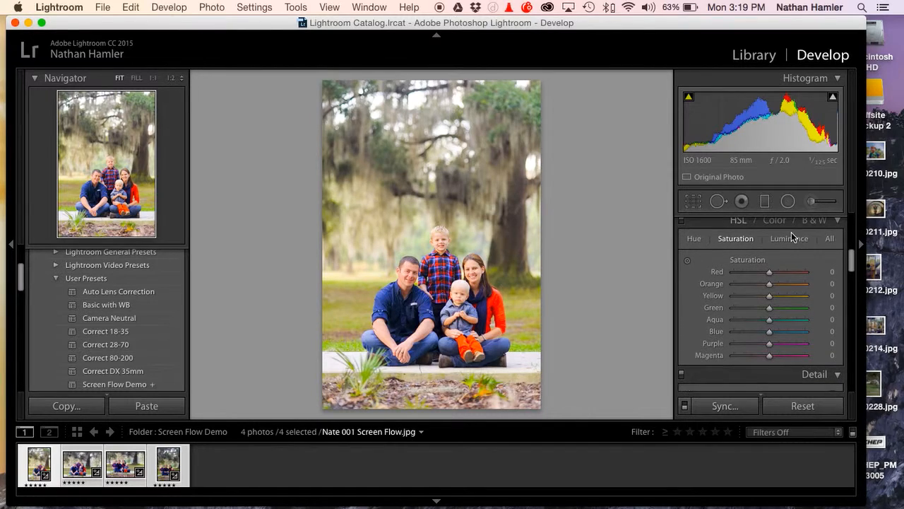
{"action": "scroll", "coordinate": [795, 244], "scroll_direction": "up", "scroll_amount": 10}
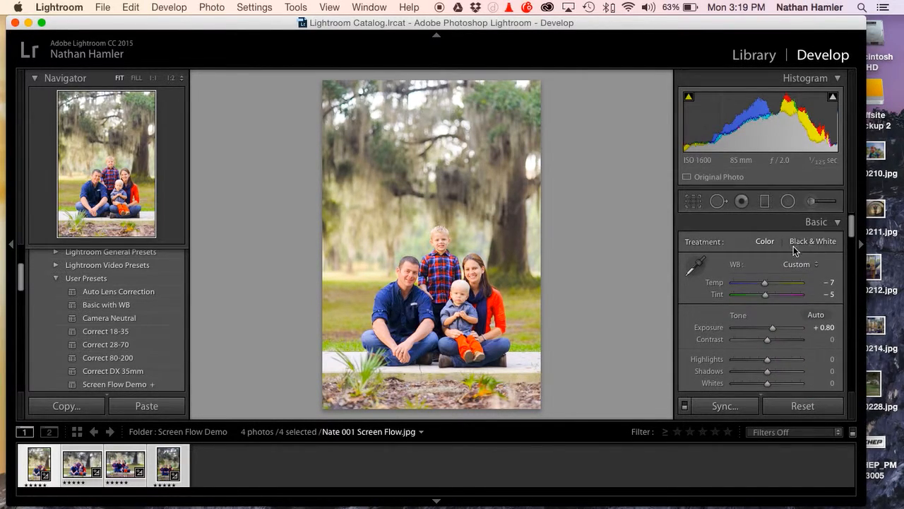
{"action": "scroll", "coordinate": [793, 246], "scroll_direction": "down", "scroll_amount": 10}
{"action": "scroll", "coordinate": [794, 246], "scroll_direction": "up", "scroll_amount": 10}
{"action": "left_click", "coordinate": [836, 223]}
{"action": "left_click", "coordinate": [836, 222]}
{"action": "scroll", "coordinate": [763, 296], "scroll_direction": "down", "scroll_amount": 3}
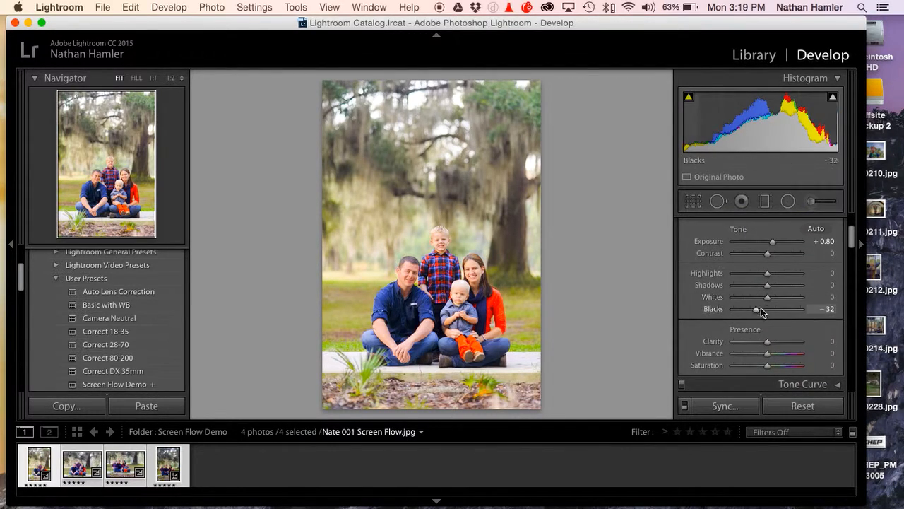
{"action": "scroll", "coordinate": [760, 311], "scroll_direction": "down", "scroll_amount": 2}
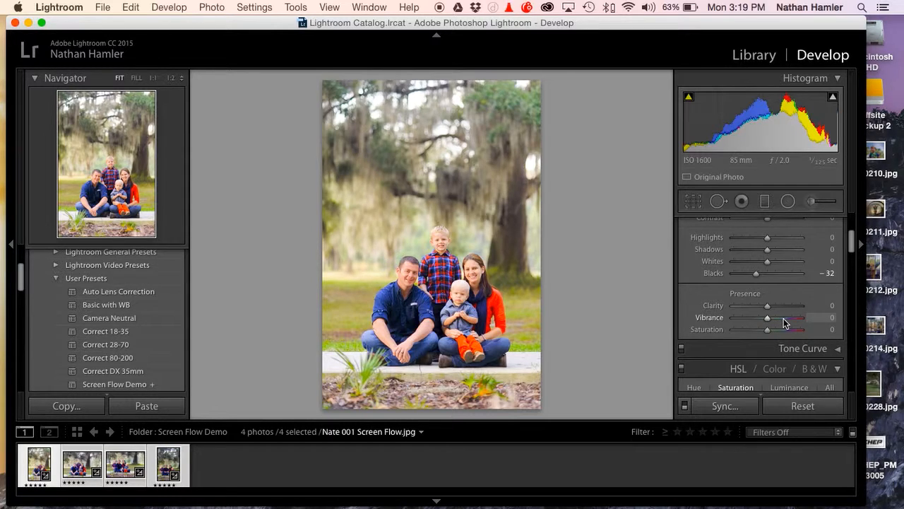
Try a Saturation of +50 on the family photo and reset it to 0
{"action": "scroll", "coordinate": [779, 293], "scroll_direction": "up", "scroll_amount": 5}
{"action": "left_click_drag", "start_coordinate": [773, 330], "coordinate": [784, 324]}
{"action": "scroll", "coordinate": [770, 328], "scroll_direction": "down", "scroll_amount": 4}
{"action": "scroll", "coordinate": [784, 325], "scroll_direction": "up", "scroll_amount": 1}
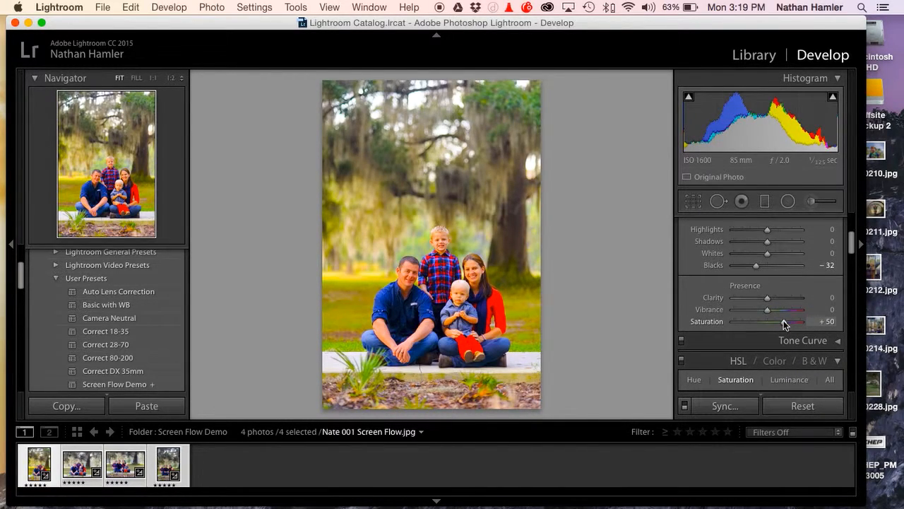
{"action": "scroll", "coordinate": [783, 321], "scroll_direction": "up", "scroll_amount": 1}
{"action": "double_click", "coordinate": [783, 323]}
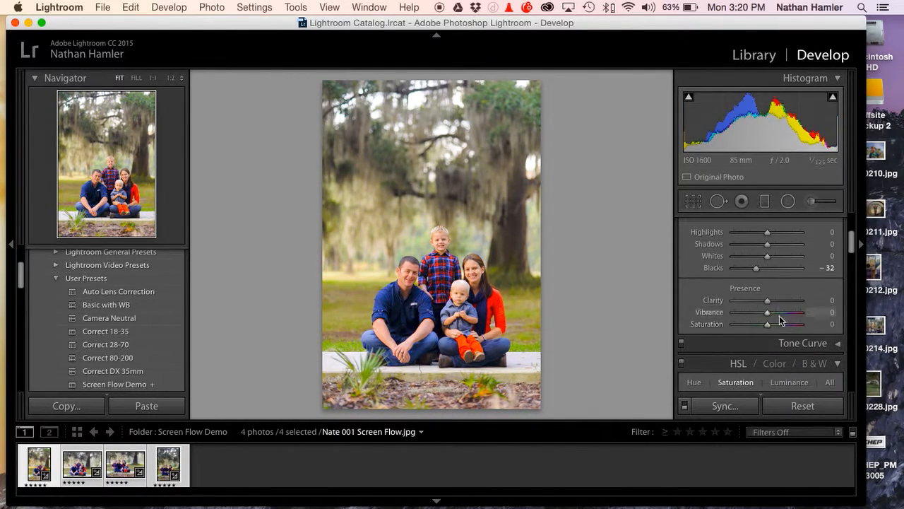
Compare a Vibrance of +51 with a Saturation of +53 on the photo, resetting each to 0
{"action": "left_click", "coordinate": [783, 312]}
{"action": "left_click_drag", "start_coordinate": [783, 314], "coordinate": [785, 315]}
{"action": "scroll", "coordinate": [785, 315], "scroll_direction": "down", "scroll_amount": 1}
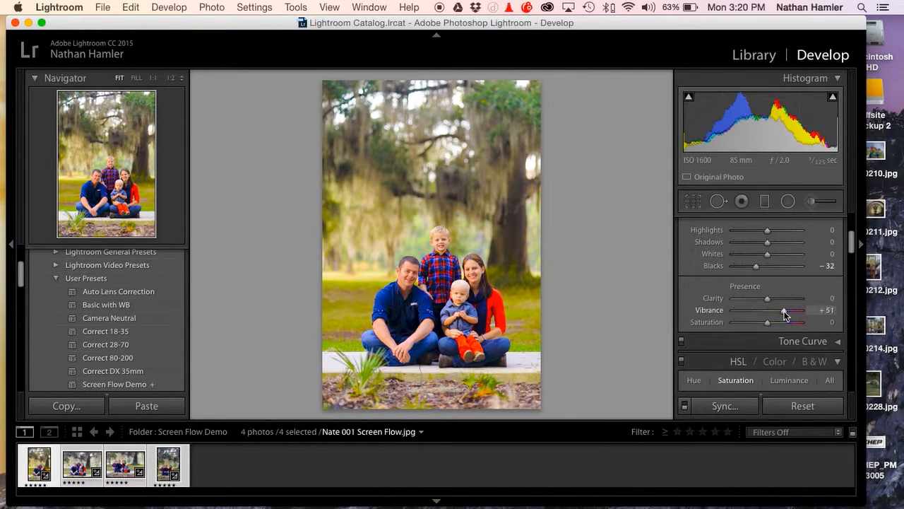
{"action": "double_click", "coordinate": [785, 311]}
{"action": "left_click", "coordinate": [785, 322]}
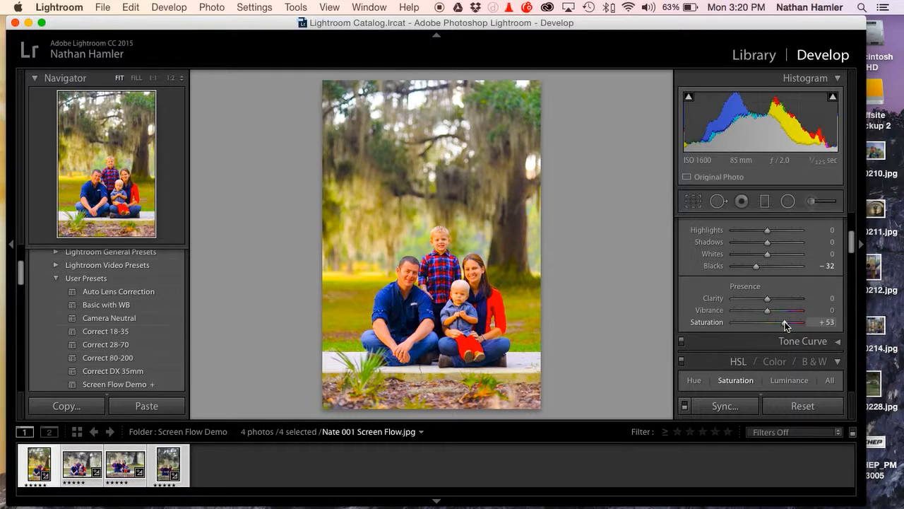
{"action": "double_click", "coordinate": [785, 322]}
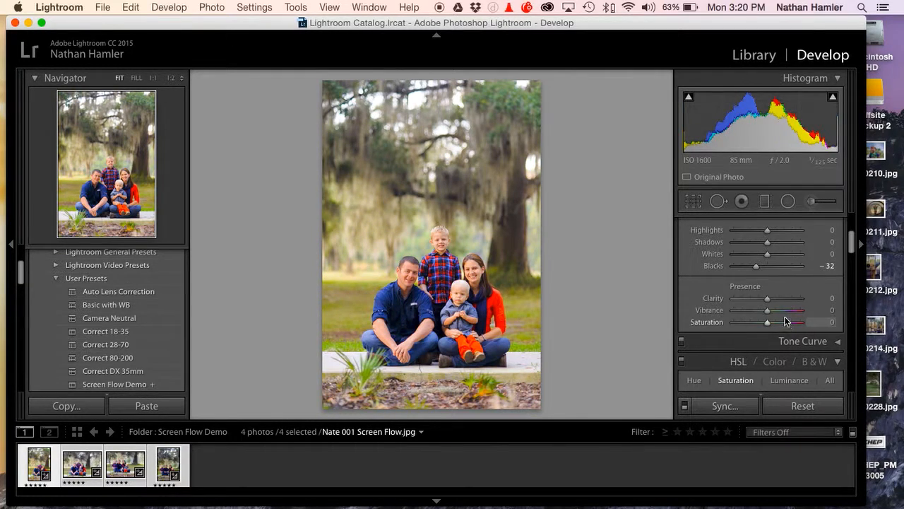
Try a Vibrance of about +44 on the photo and reset it to 0
{"action": "left_click", "coordinate": [784, 314]}
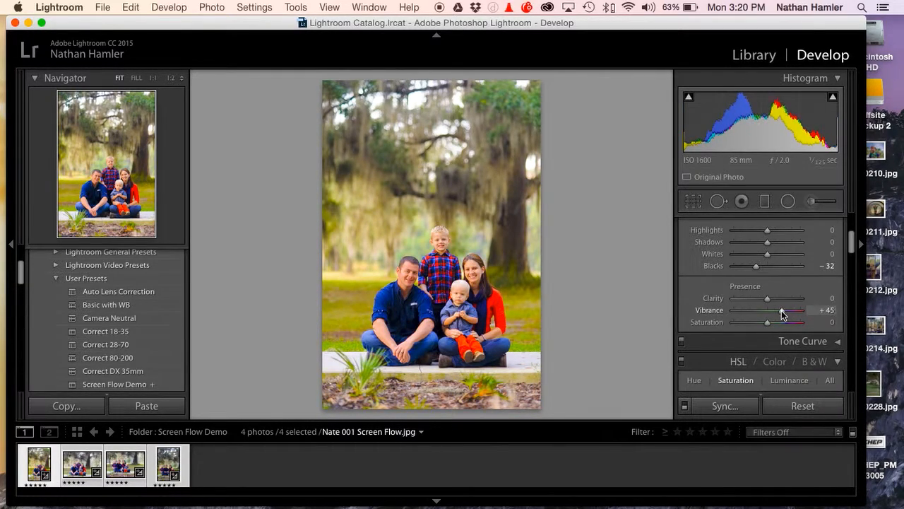
{"action": "left_click_drag", "start_coordinate": [783, 311], "coordinate": [783, 311]}
{"action": "scroll", "coordinate": [783, 311], "scroll_direction": "up", "scroll_amount": 1}
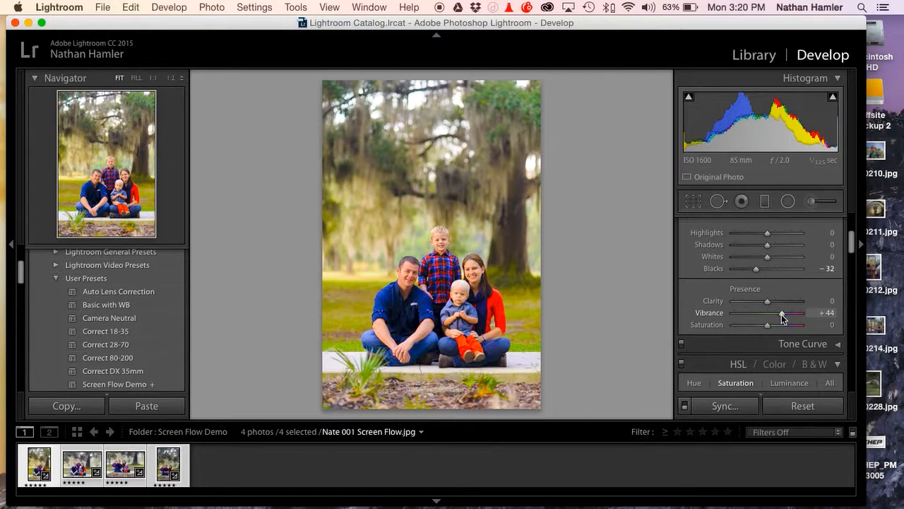
{"action": "double_click", "coordinate": [781, 313]}
Try targeted HSL saturation on the green foliage, lowering Green to -100 and Aqua to -30, and reset both to 0
{"action": "scroll", "coordinate": [781, 315], "scroll_direction": "down", "scroll_amount": 2}
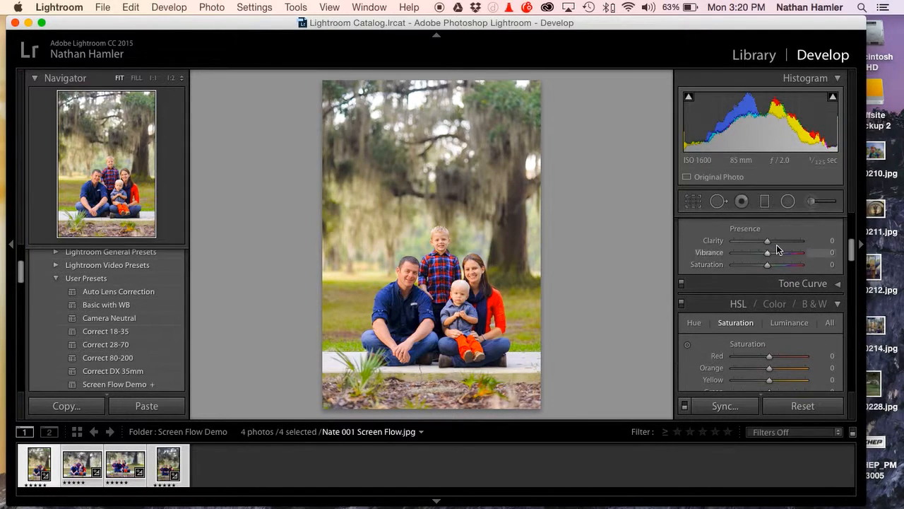
{"action": "scroll", "coordinate": [777, 268], "scroll_direction": "down", "scroll_amount": 3}
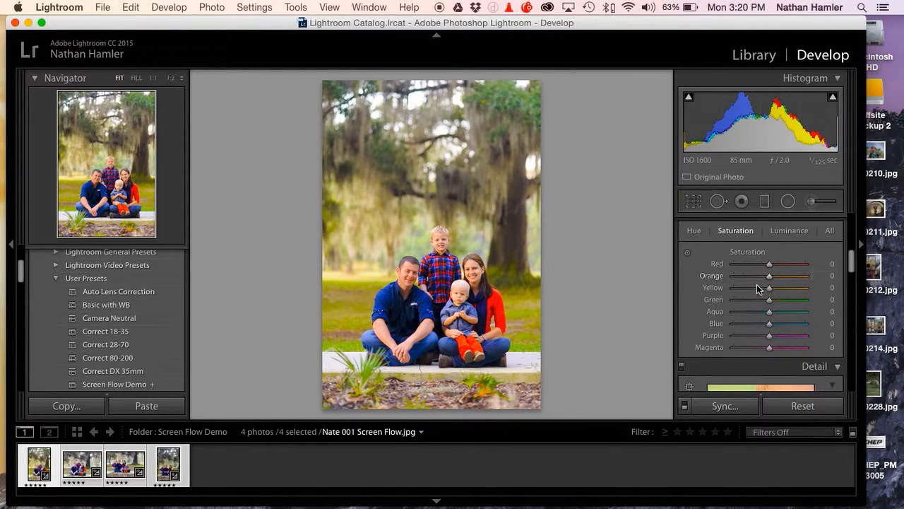
{"action": "scroll", "coordinate": [755, 283], "scroll_direction": "up", "scroll_amount": 2}
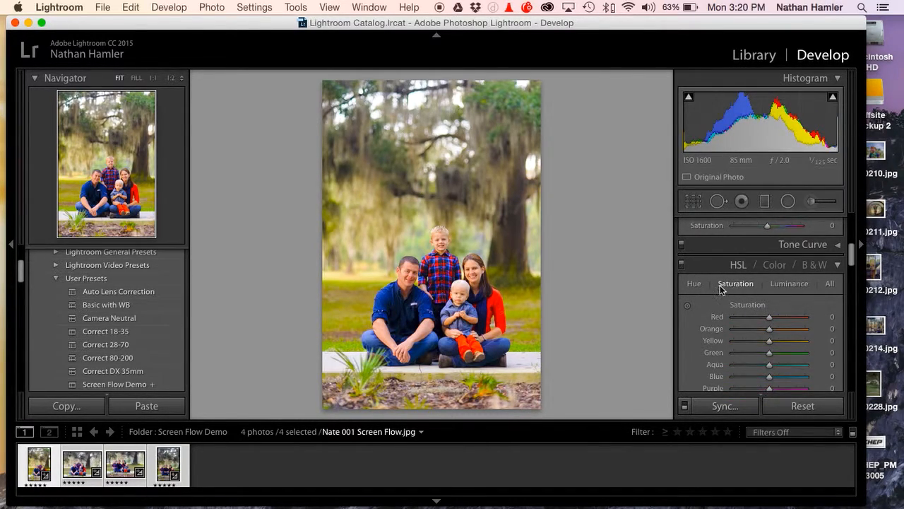
{"action": "left_click", "coordinate": [688, 305]}
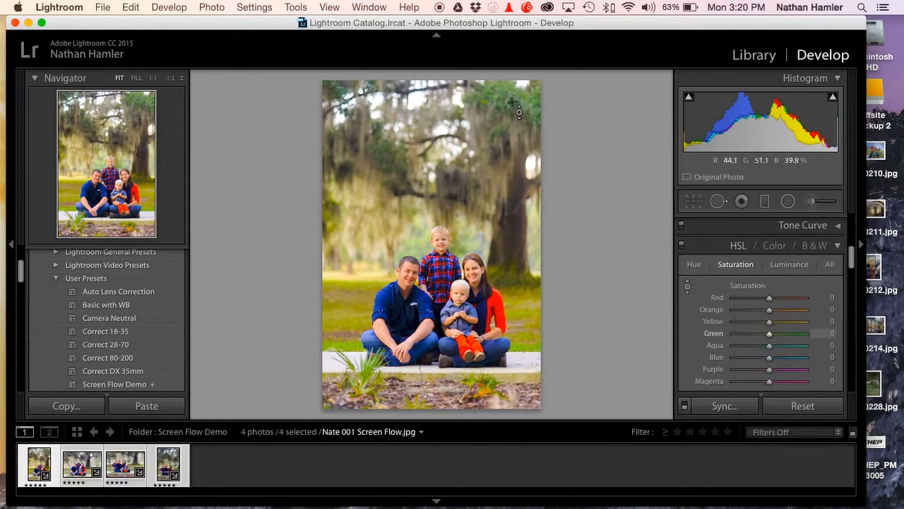
{"action": "left_click_drag", "start_coordinate": [519, 109], "coordinate": [518, 102]}
{"action": "left_click_drag", "start_coordinate": [518, 71], "coordinate": [518, 181]}
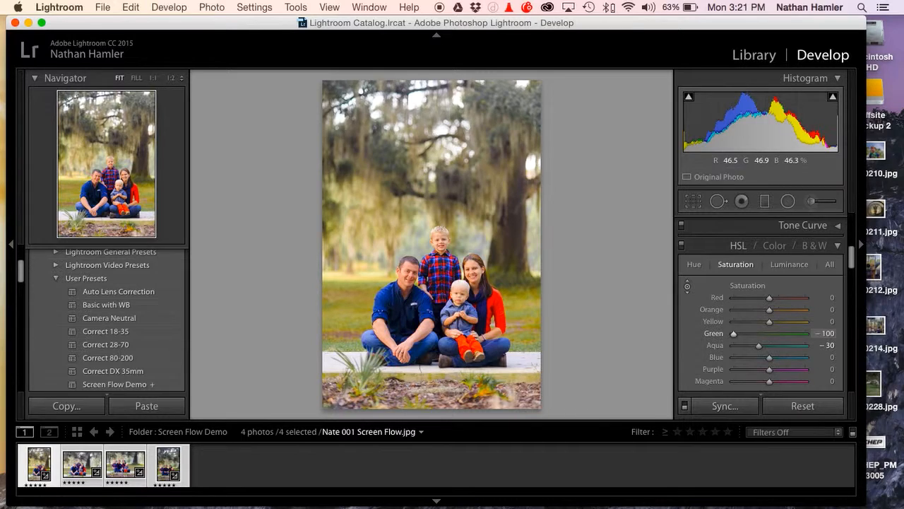
{"action": "left_click_drag", "start_coordinate": [519, 145], "coordinate": [518, 115]}
{"action": "double_click", "coordinate": [762, 344]}
{"action": "double_click", "coordinate": [768, 333]}
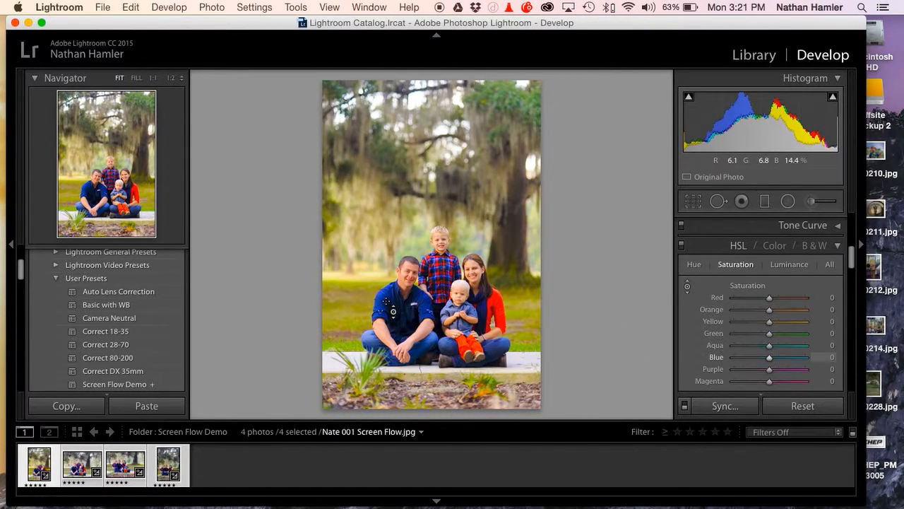
Try targeted HSL saturation on the blue shirt and grass, with Yellow +29, Green +21, Blue -2 and Purple +13, and compare with HSL off
{"action": "left_click_drag", "start_coordinate": [397, 298], "coordinate": [397, 316]}
{"action": "mouse_move", "coordinate": [520, 318]}
{"action": "left_mouse_down"}
{"action": "mouse_move", "coordinate": [519, 267]}
{"action": "mouse_move", "coordinate": [520, 308]}
{"action": "left_mouse_up"}
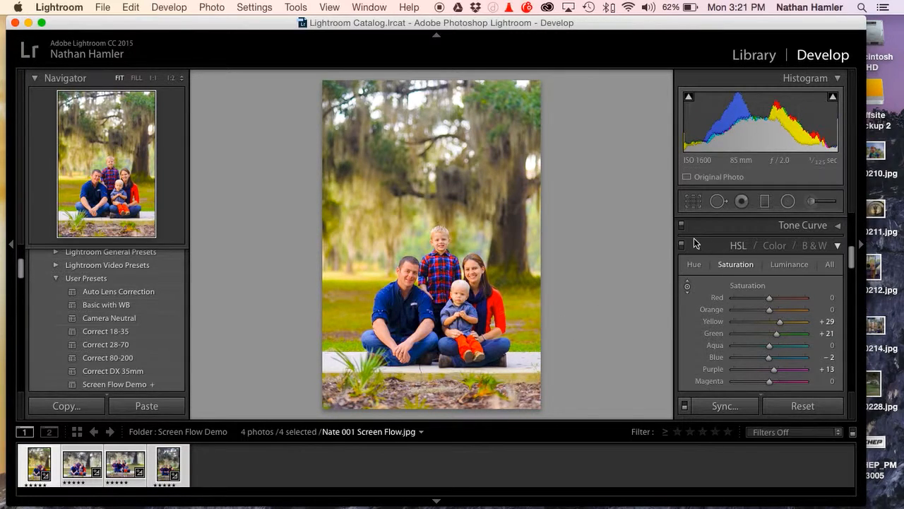
{"action": "left_click", "coordinate": [680, 245]}
{"action": "left_click", "coordinate": [681, 245]}
{"action": "left_click", "coordinate": [680, 245]}
{"action": "left_click", "coordinate": [681, 245]}
{"action": "left_click", "coordinate": [681, 246]}
{"action": "left_click", "coordinate": [681, 245]}
Reset the Yellow, Green, Purple and Magenta saturation values to 0
{"action": "double_click", "coordinate": [779, 321]}
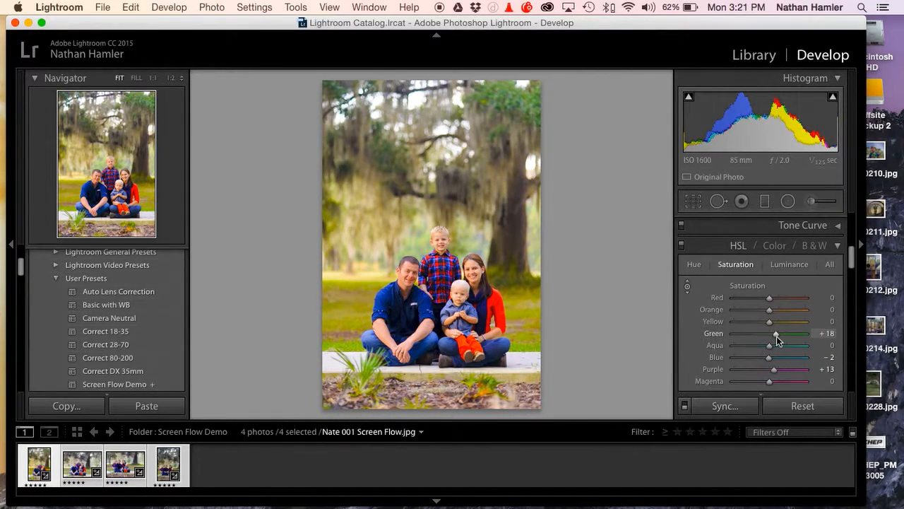
{"action": "double_click", "coordinate": [776, 334]}
{"action": "double_click", "coordinate": [773, 370]}
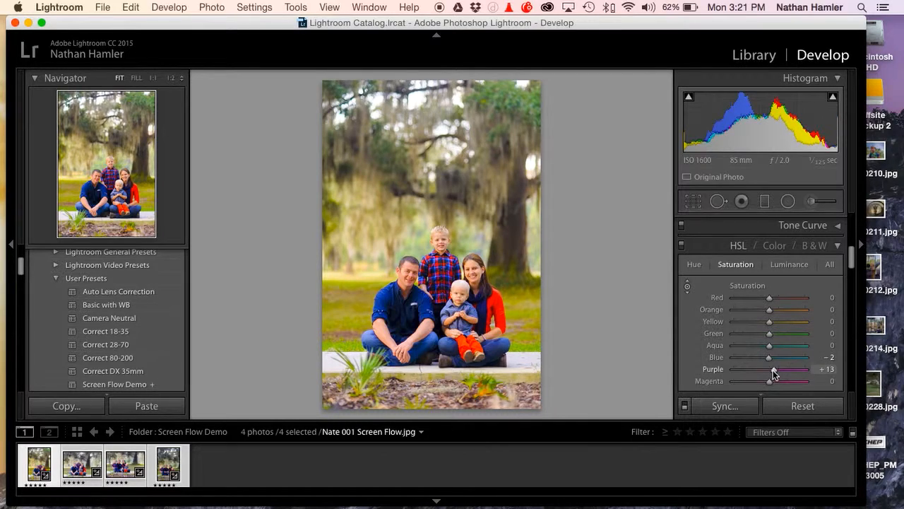
{"action": "left_click_drag", "start_coordinate": [770, 380], "coordinate": [768, 382]}
{"action": "double_click", "coordinate": [767, 381]}
Try a Blue saturation of -44 and a Red saturation of +100 on the photo, resetting each to 0
{"action": "left_click", "coordinate": [793, 358]}
{"action": "left_click_drag", "start_coordinate": [790, 359], "coordinate": [753, 361]}
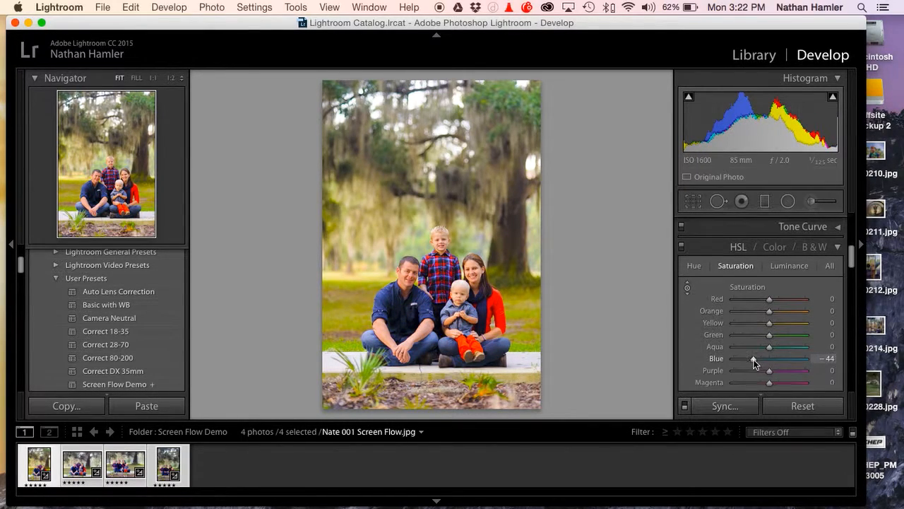
{"action": "double_click", "coordinate": [754, 359]}
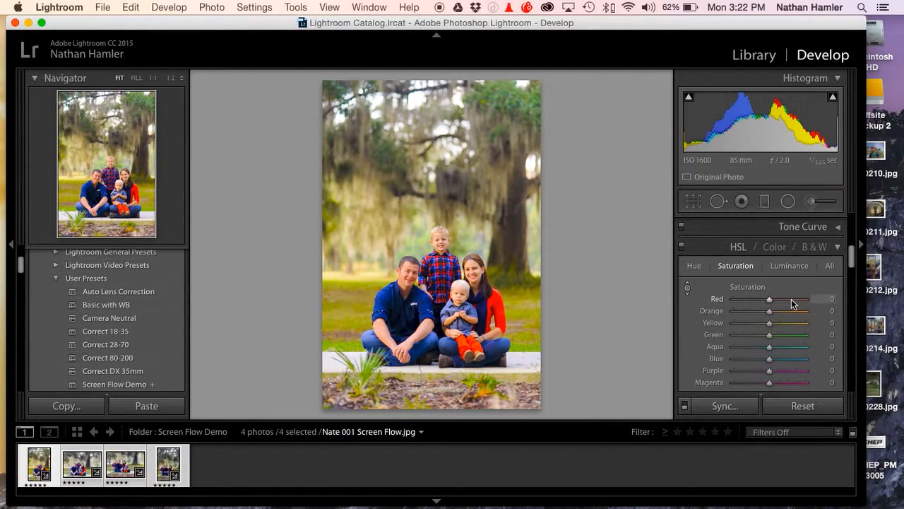
{"action": "left_click_drag", "start_coordinate": [791, 299], "coordinate": [889, 300]}
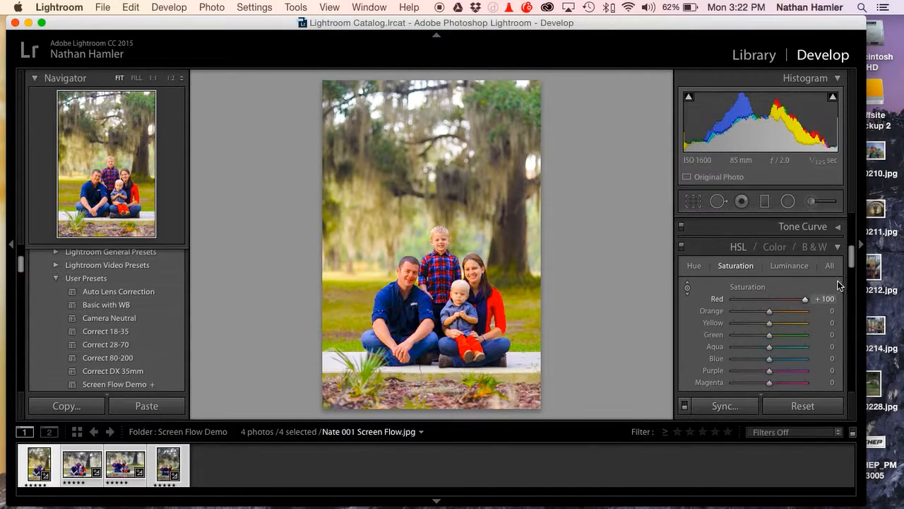
{"action": "double_click", "coordinate": [734, 300]}
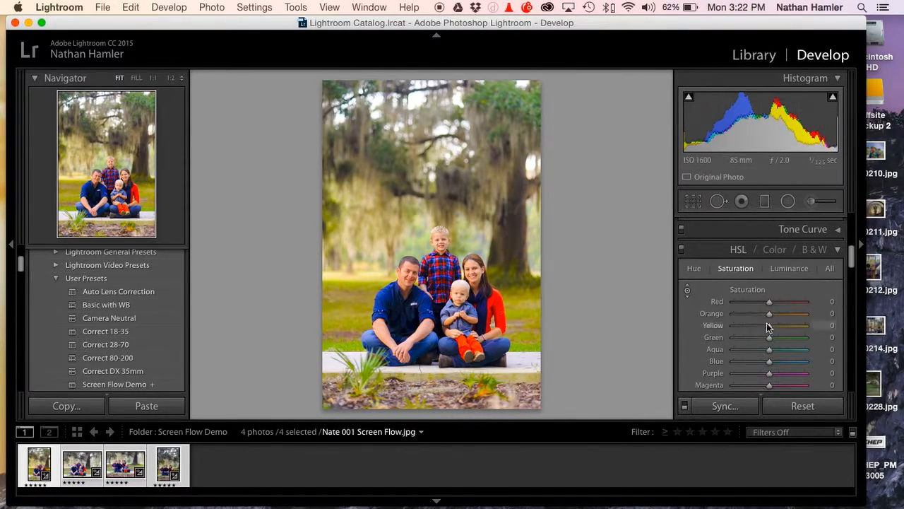
{"action": "mouse_move", "coordinate": [768, 302]}
{"action": "left_mouse_down"}
{"action": "mouse_move", "coordinate": [697, 310]}
{"action": "mouse_move", "coordinate": [868, 306]}
{"action": "mouse_move", "coordinate": [548, 305]}
{"action": "mouse_move", "coordinate": [772, 296]}
{"action": "left_mouse_up"}
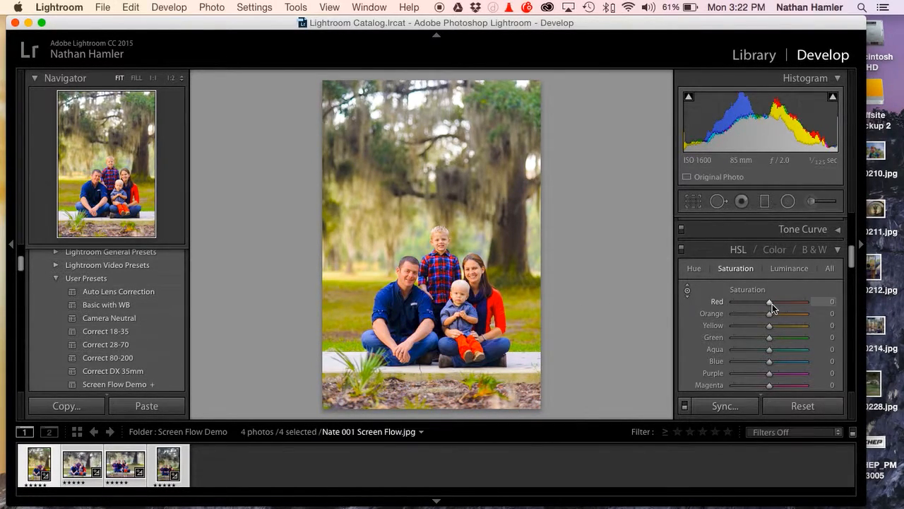